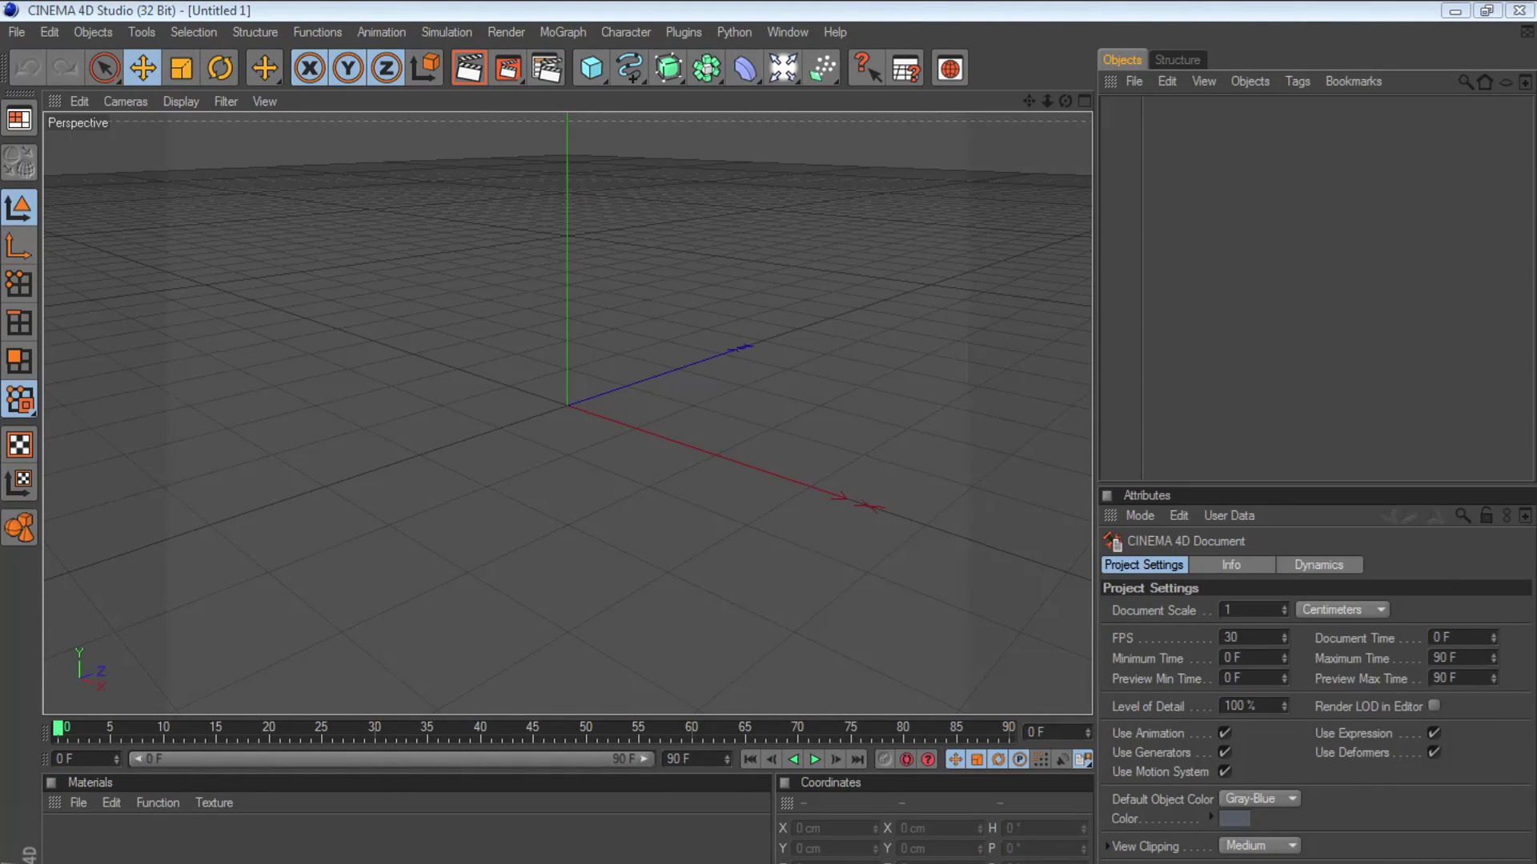
# - Set the render output size to 1280 x 720 pixels
pyautogui.hotkey('ctrl', 'b')
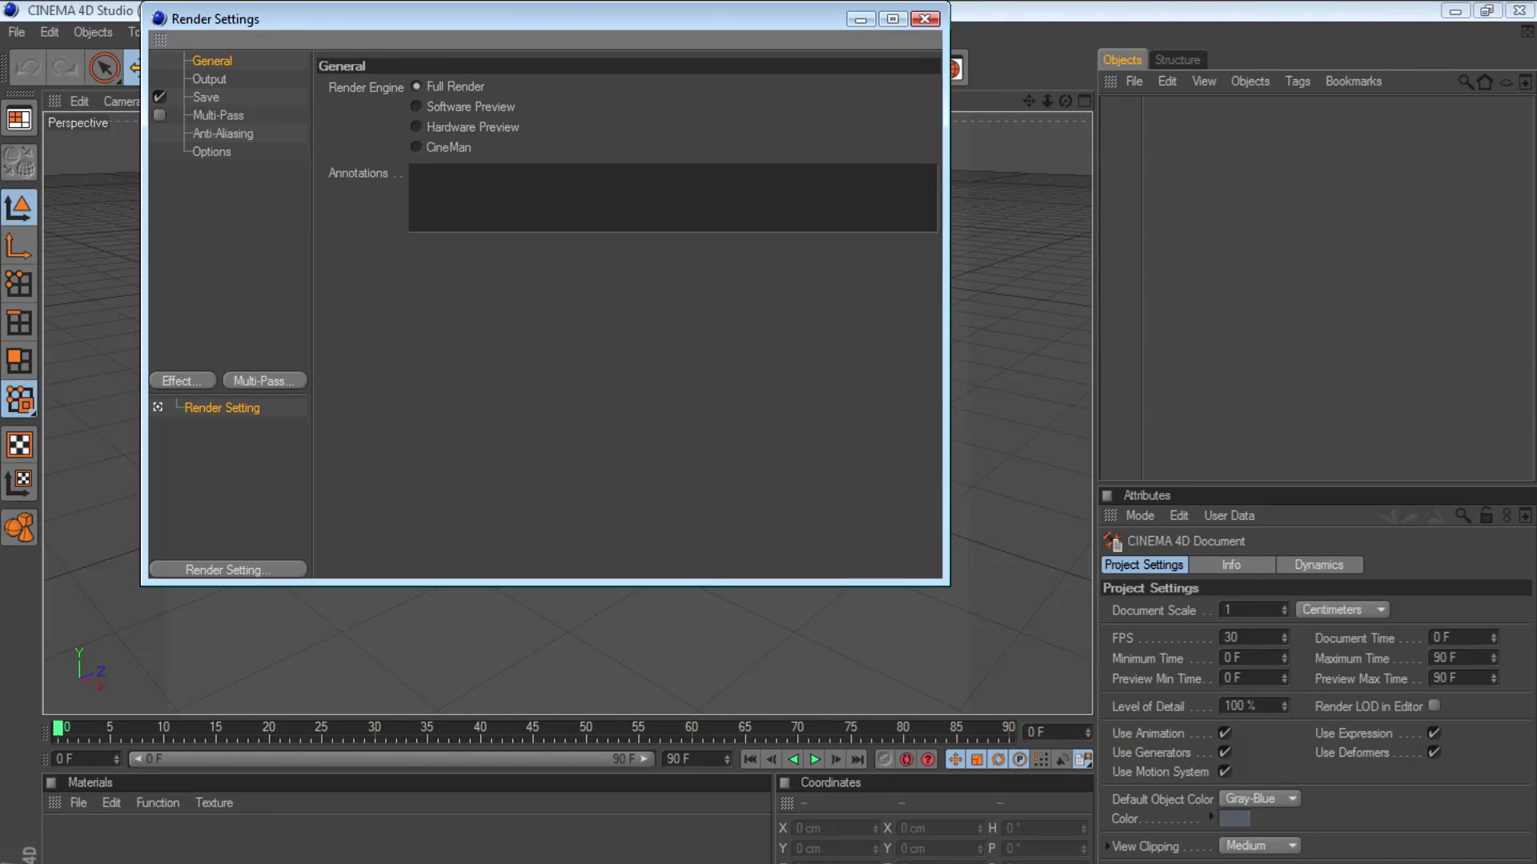
pyautogui.click(209, 79)
pyautogui.moveTo(453, 108); pyautogui.dragTo(429, 108)
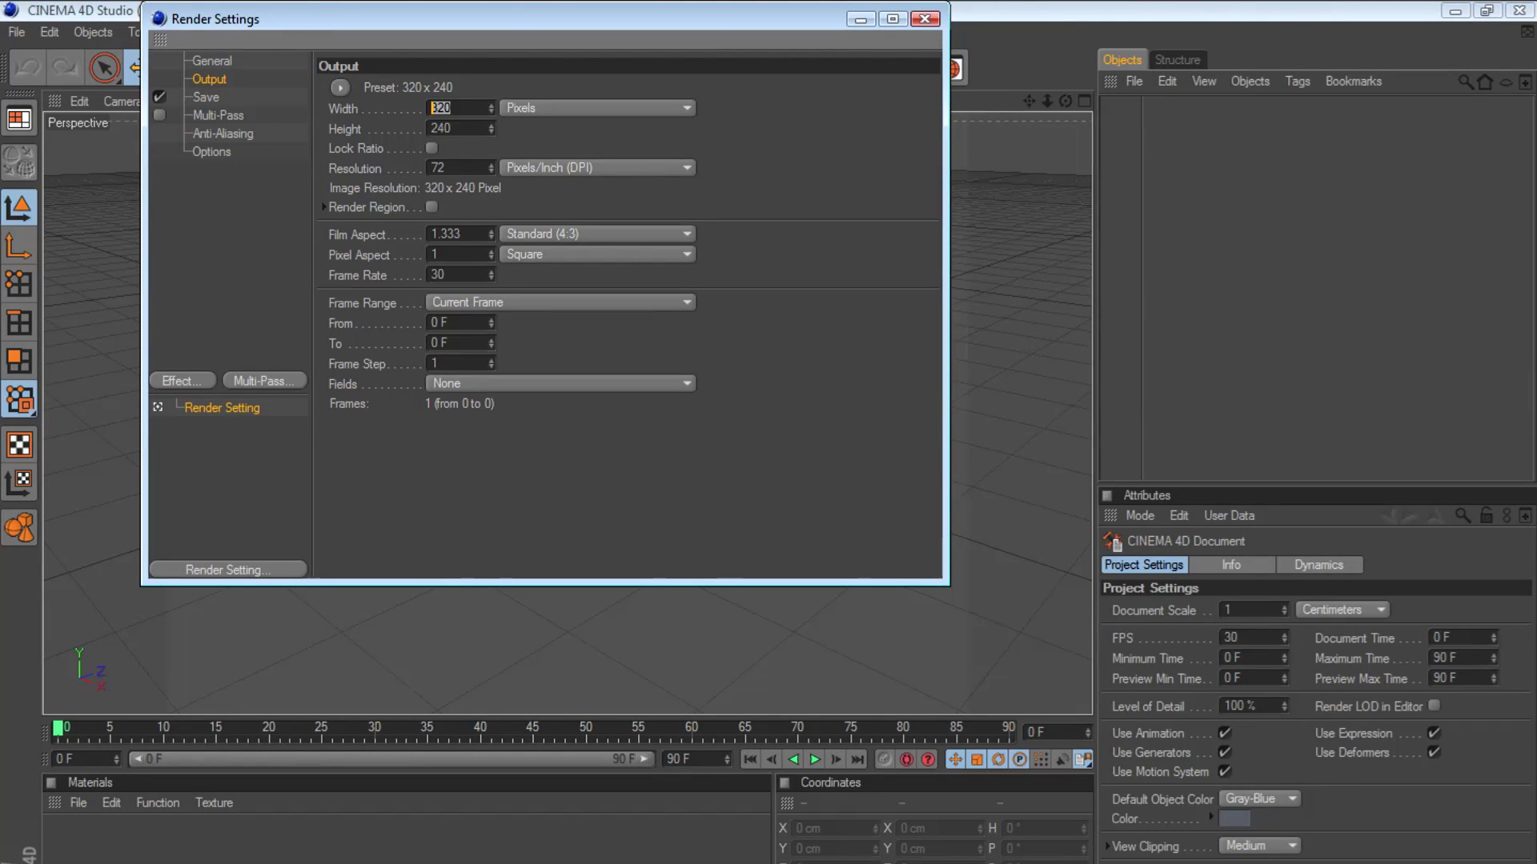
pyautogui.write('1280')
pyautogui.press('Tab')
pyautogui.press('Tab')
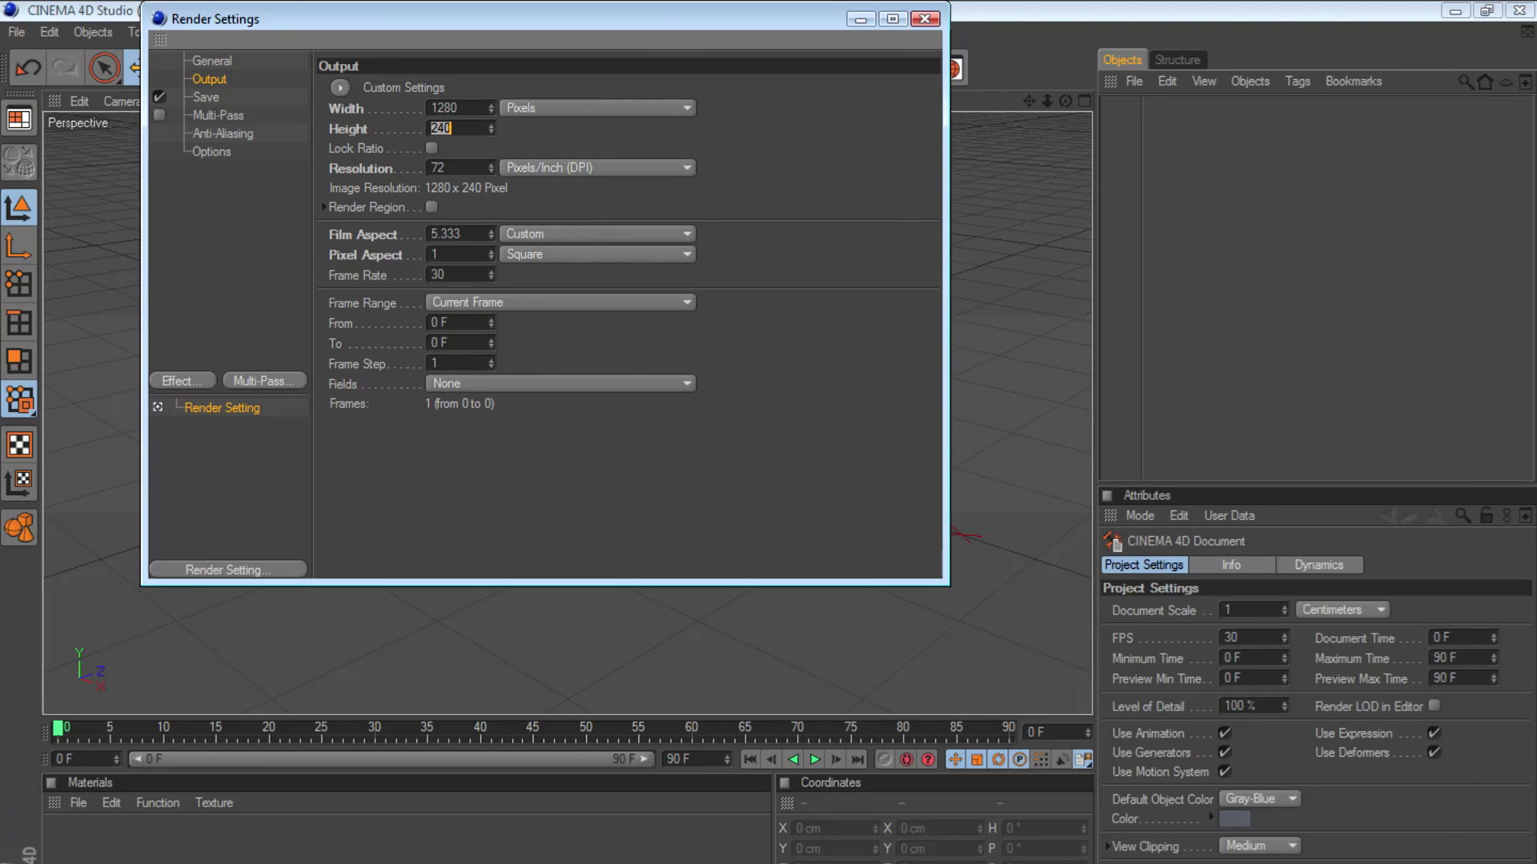
pyautogui.write('720')
pyautogui.press('Tab')
pyautogui.click(925, 19)
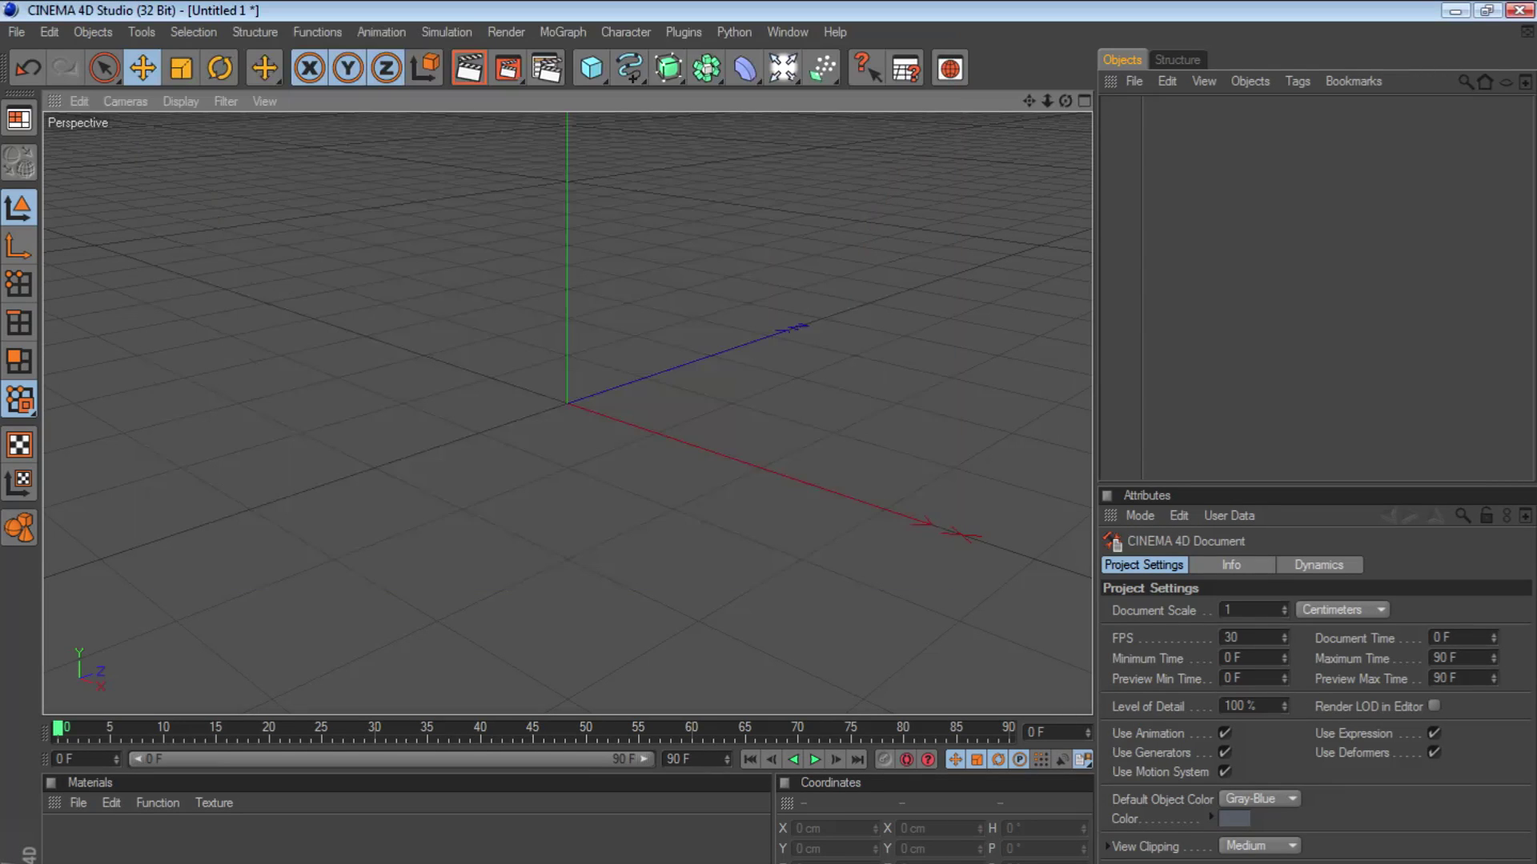
# - Open the MotionTraCKING scene with the default LightWave import settings and extend the timeline preview range to frame 334
pyautogui.click(16, 32)
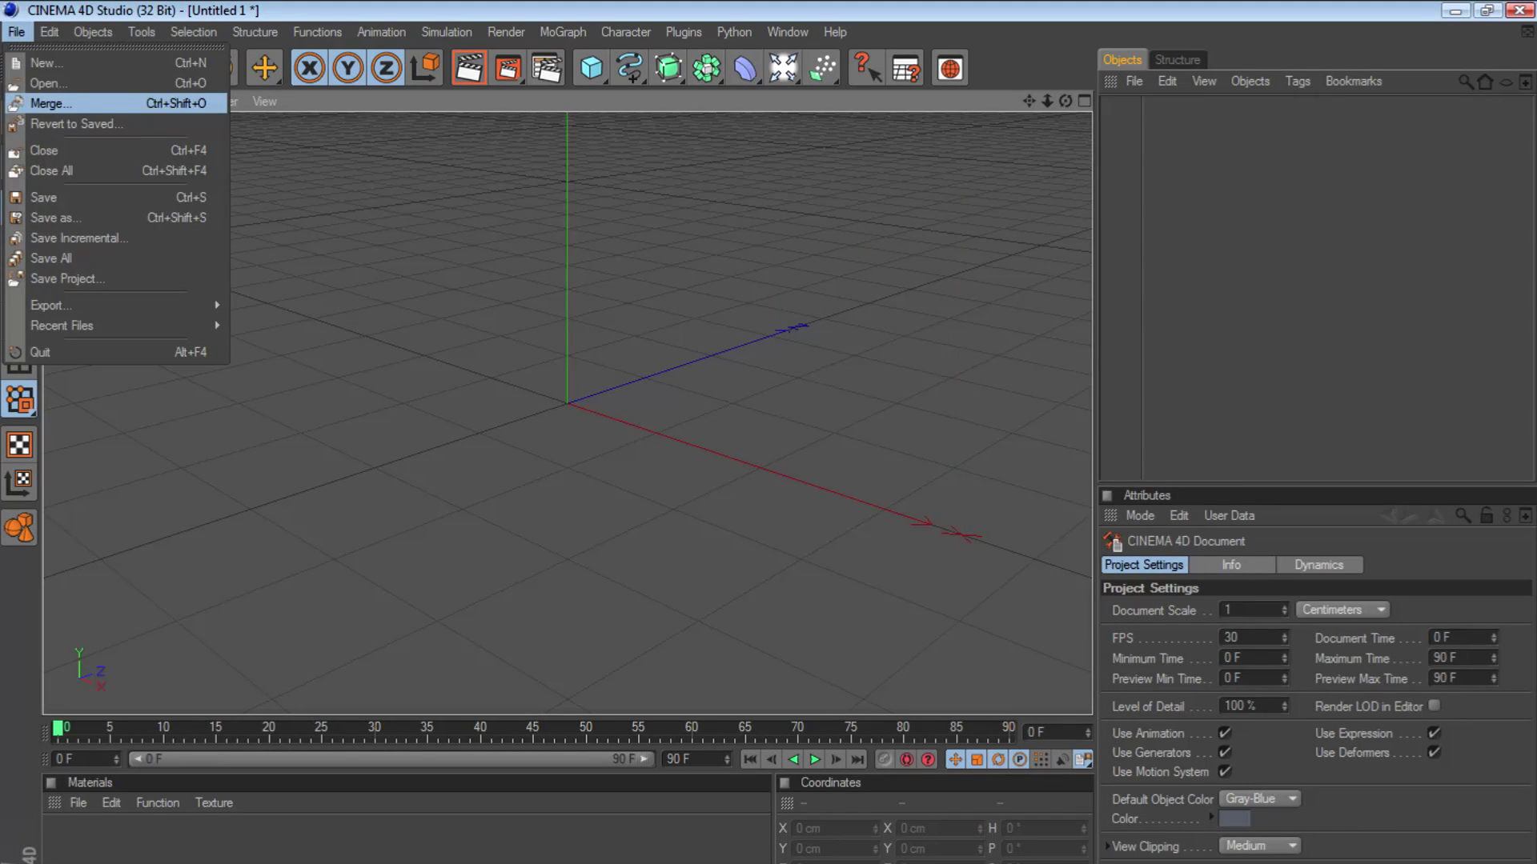
pyautogui.click(50, 82)
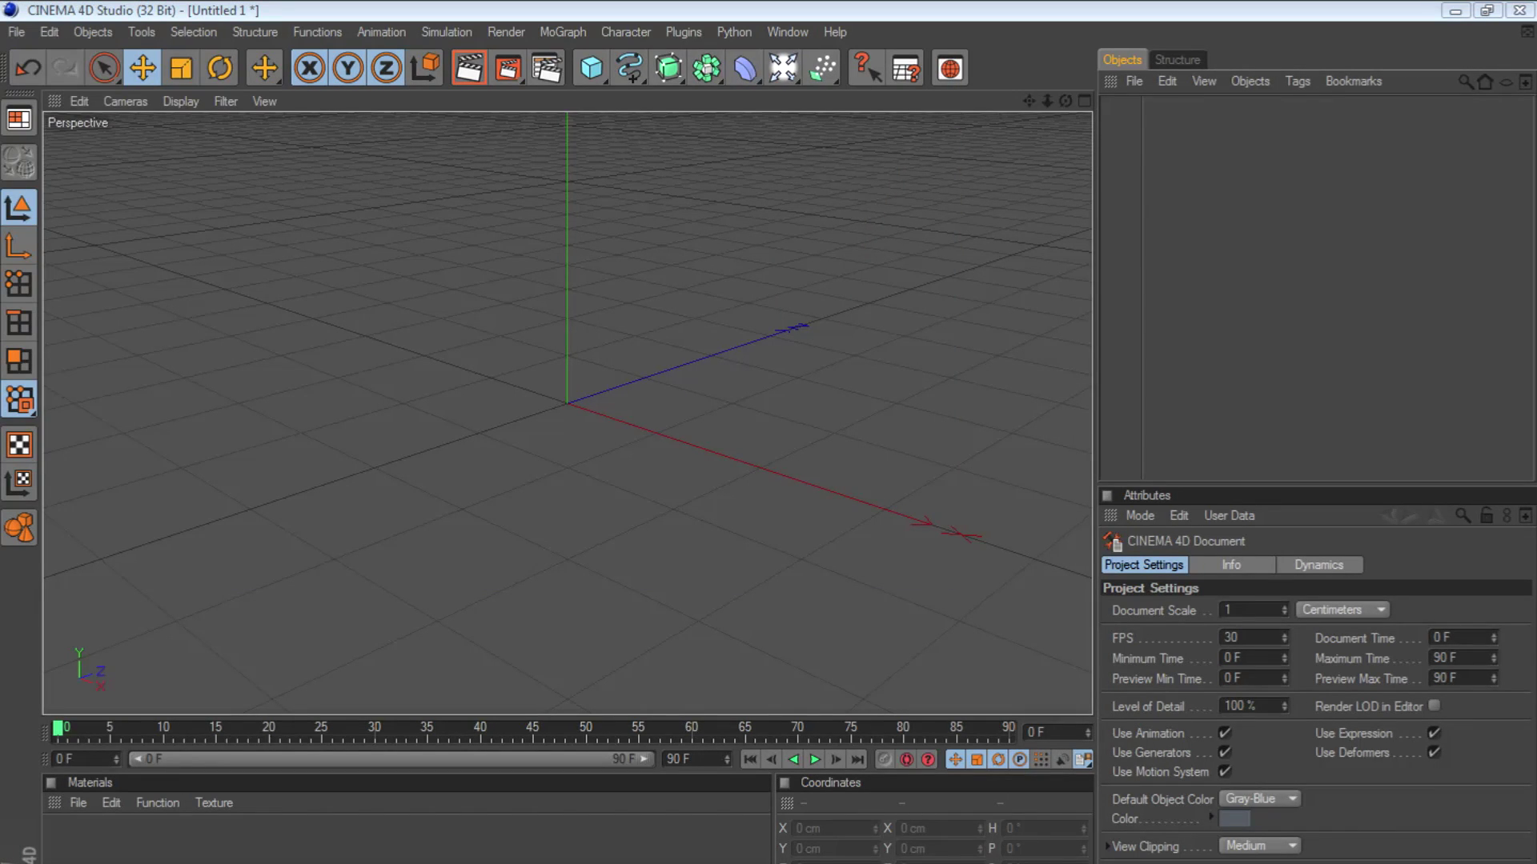
pyautogui.hotkey('ctrl', 'o')
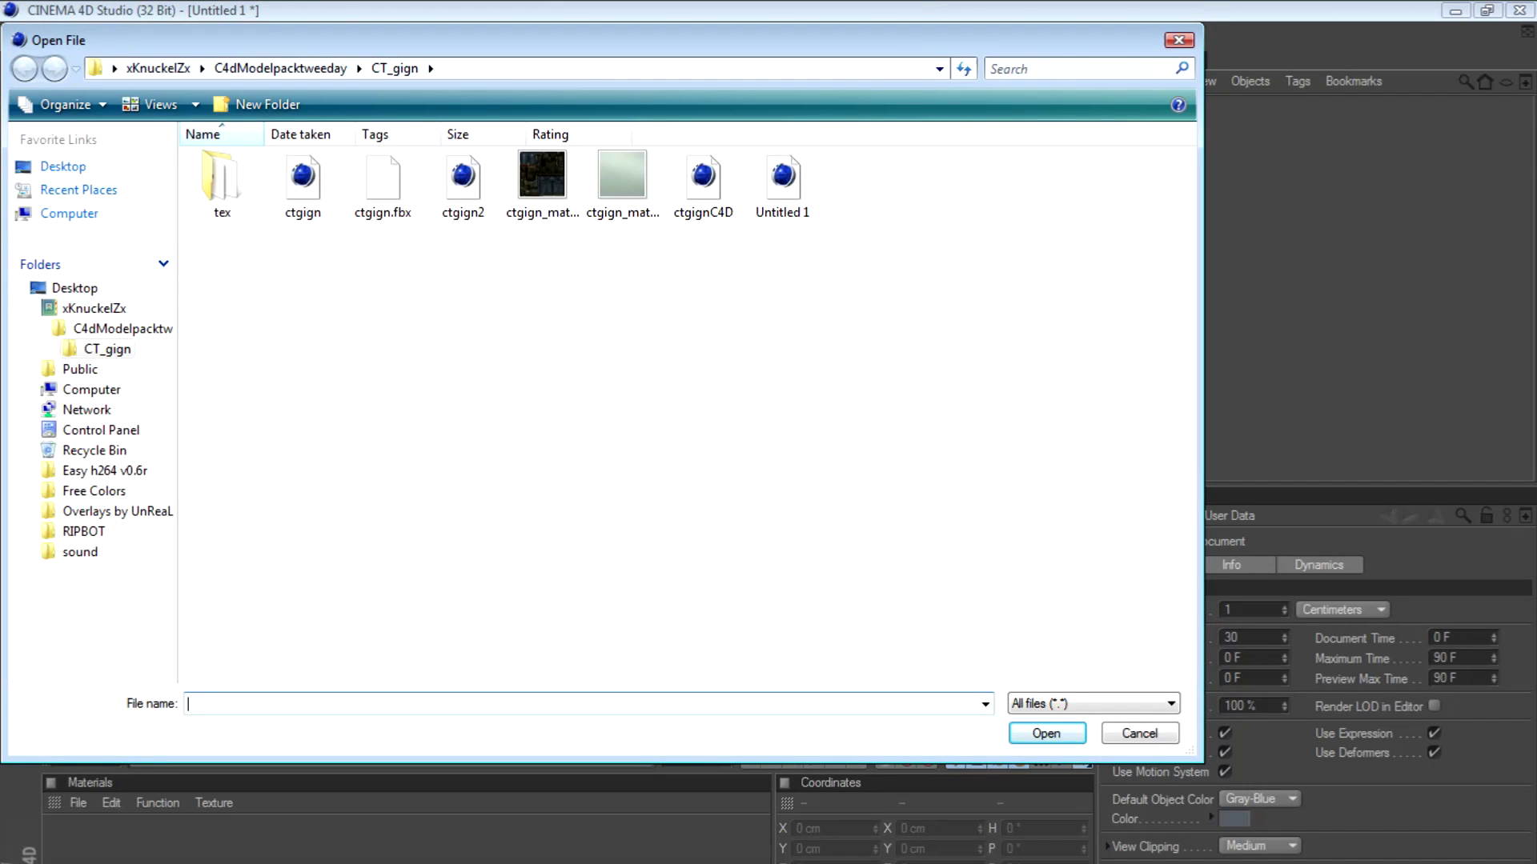
pyautogui.click(157, 68)
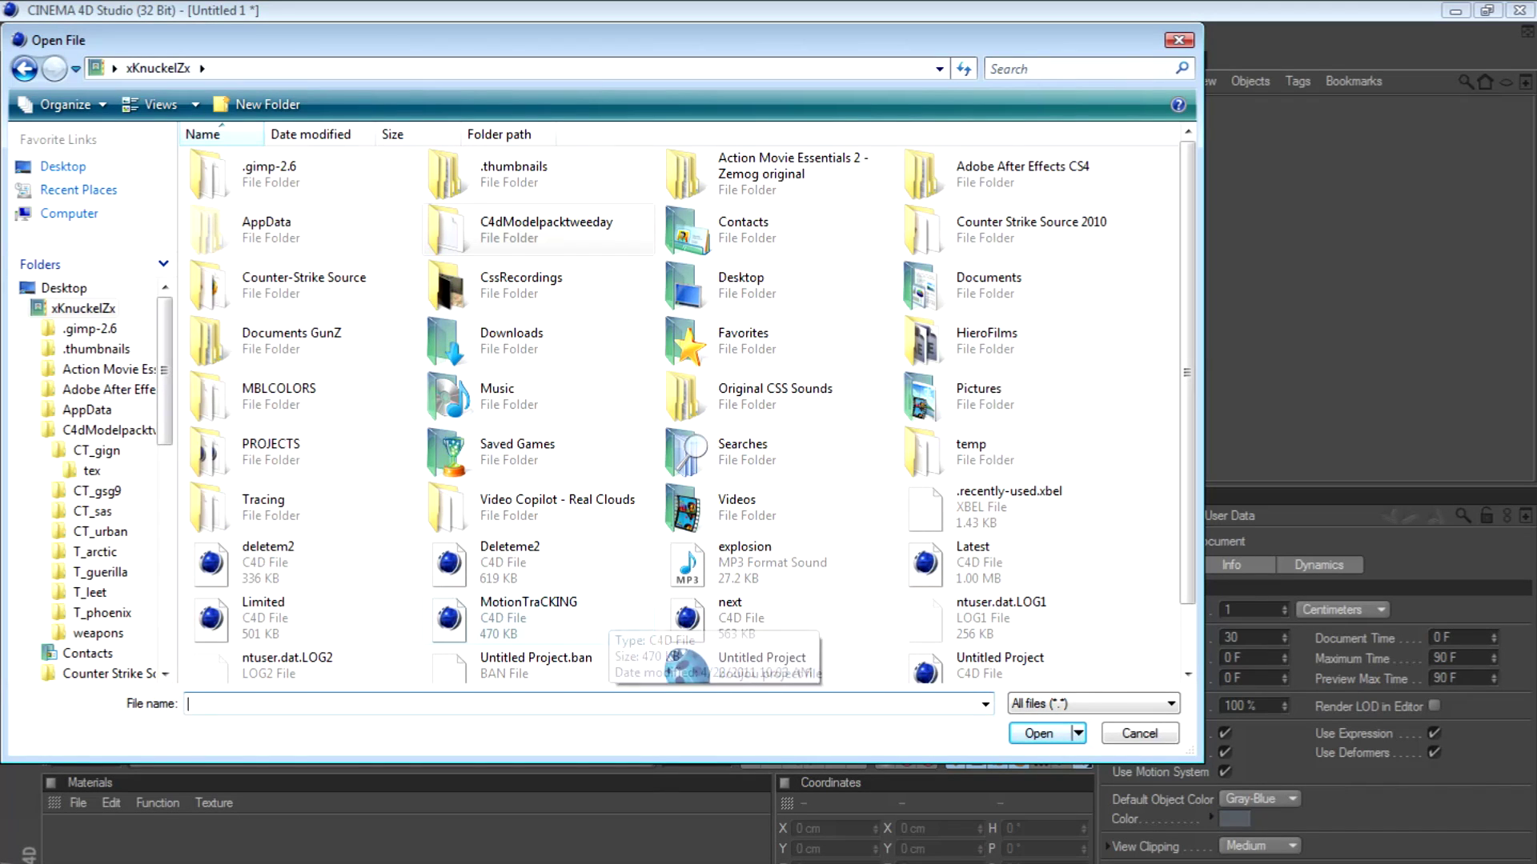
pyautogui.click(529, 616)
pyautogui.click(1078, 733)
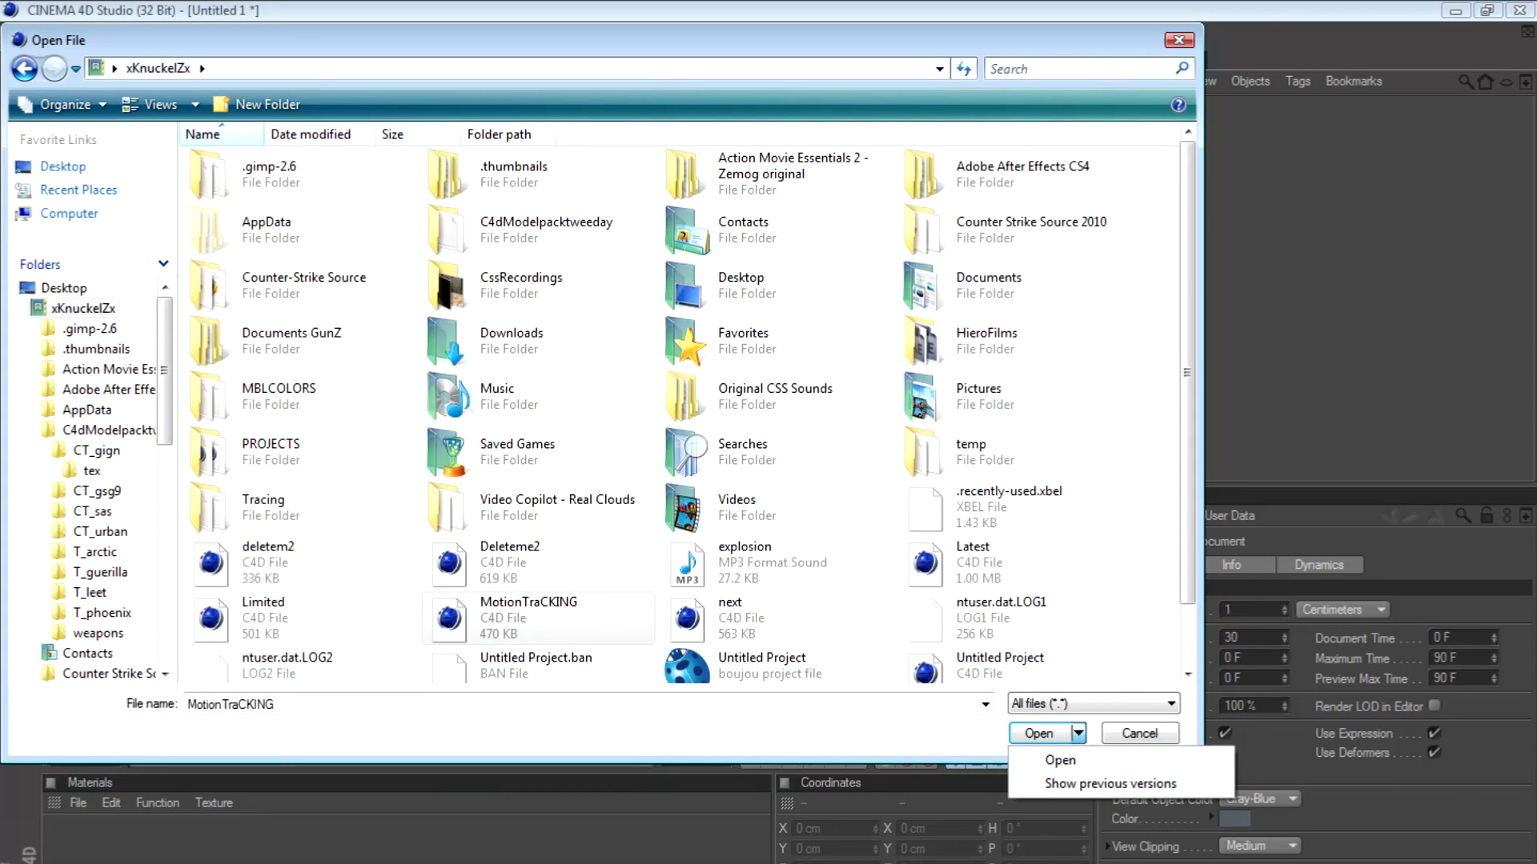
pyautogui.click(1059, 760)
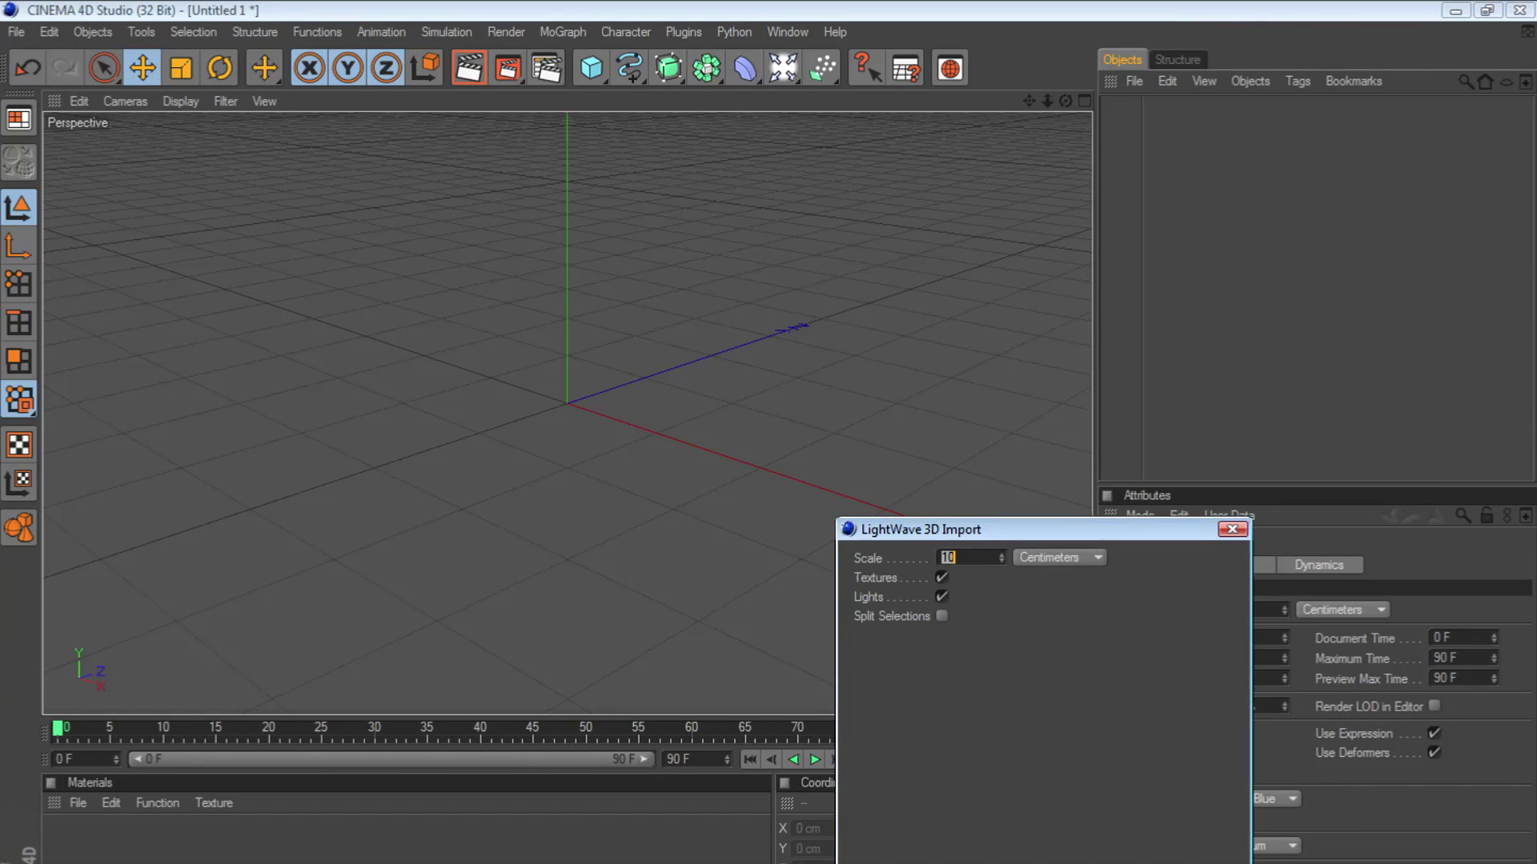
pyautogui.press('Return')
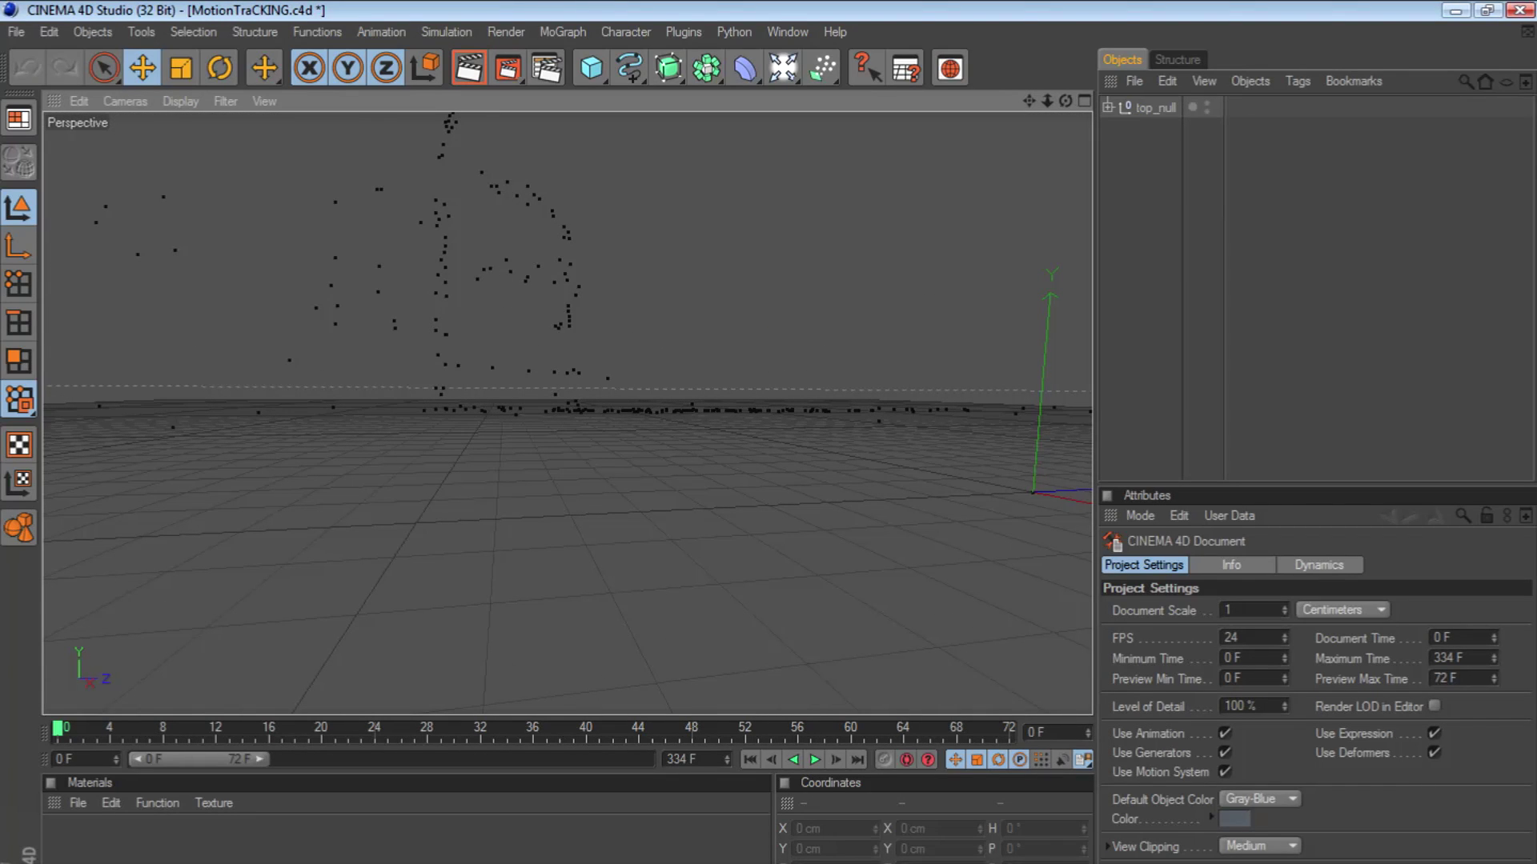
pyautogui.moveTo(260, 759); pyautogui.dragTo(646, 760)
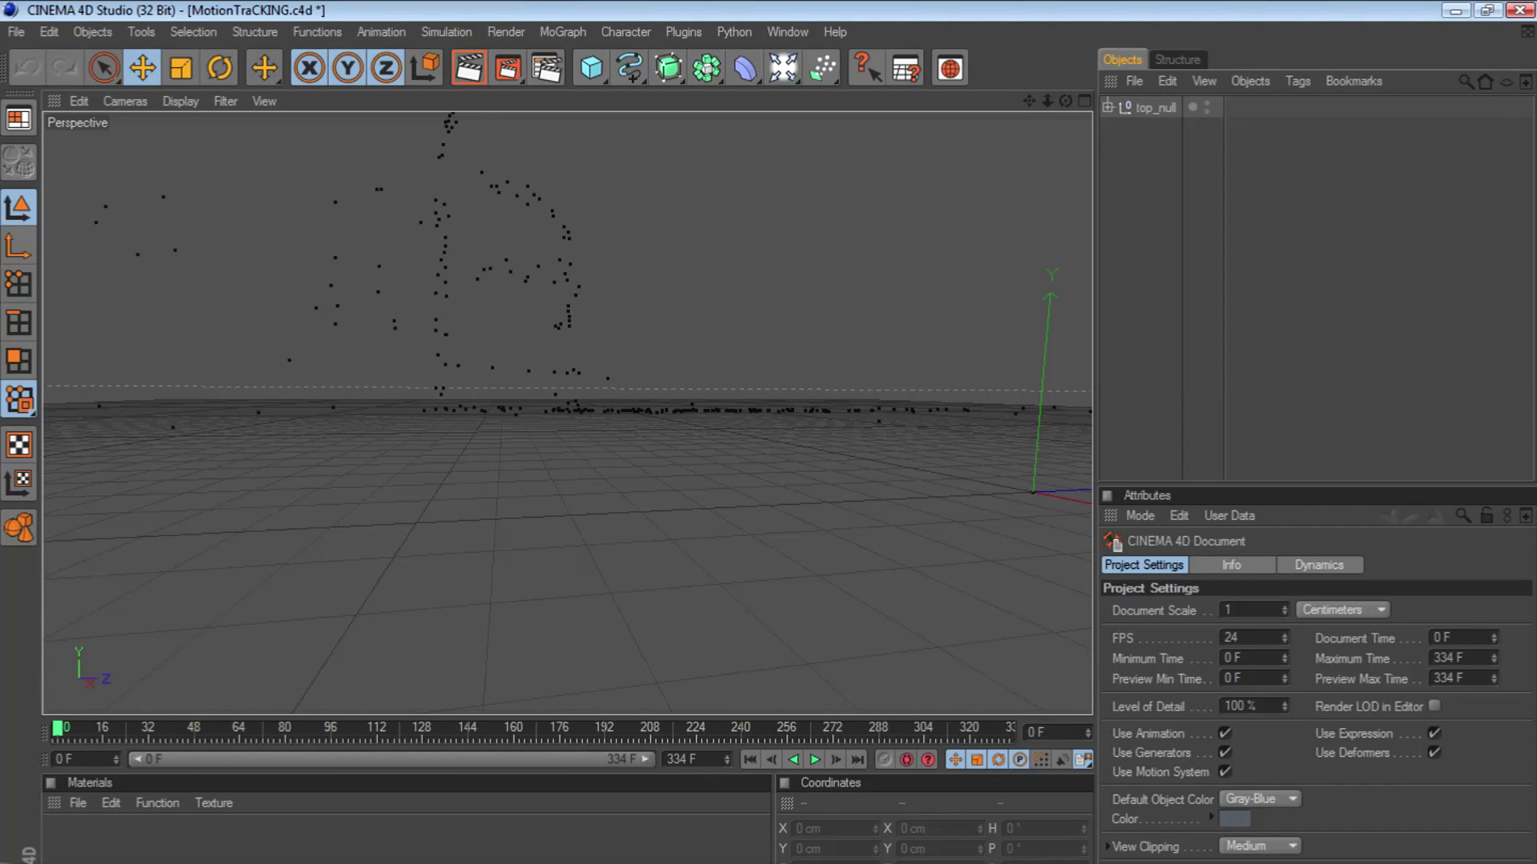
pyautogui.moveTo(58, 729)
pyautogui.mouseDown()
pyautogui.moveTo(873, 728)
pyautogui.moveTo(58, 729)
pyautogui.mouseUp()
# - Create a new material and disable its Specular channel
pyautogui.click(78, 803)
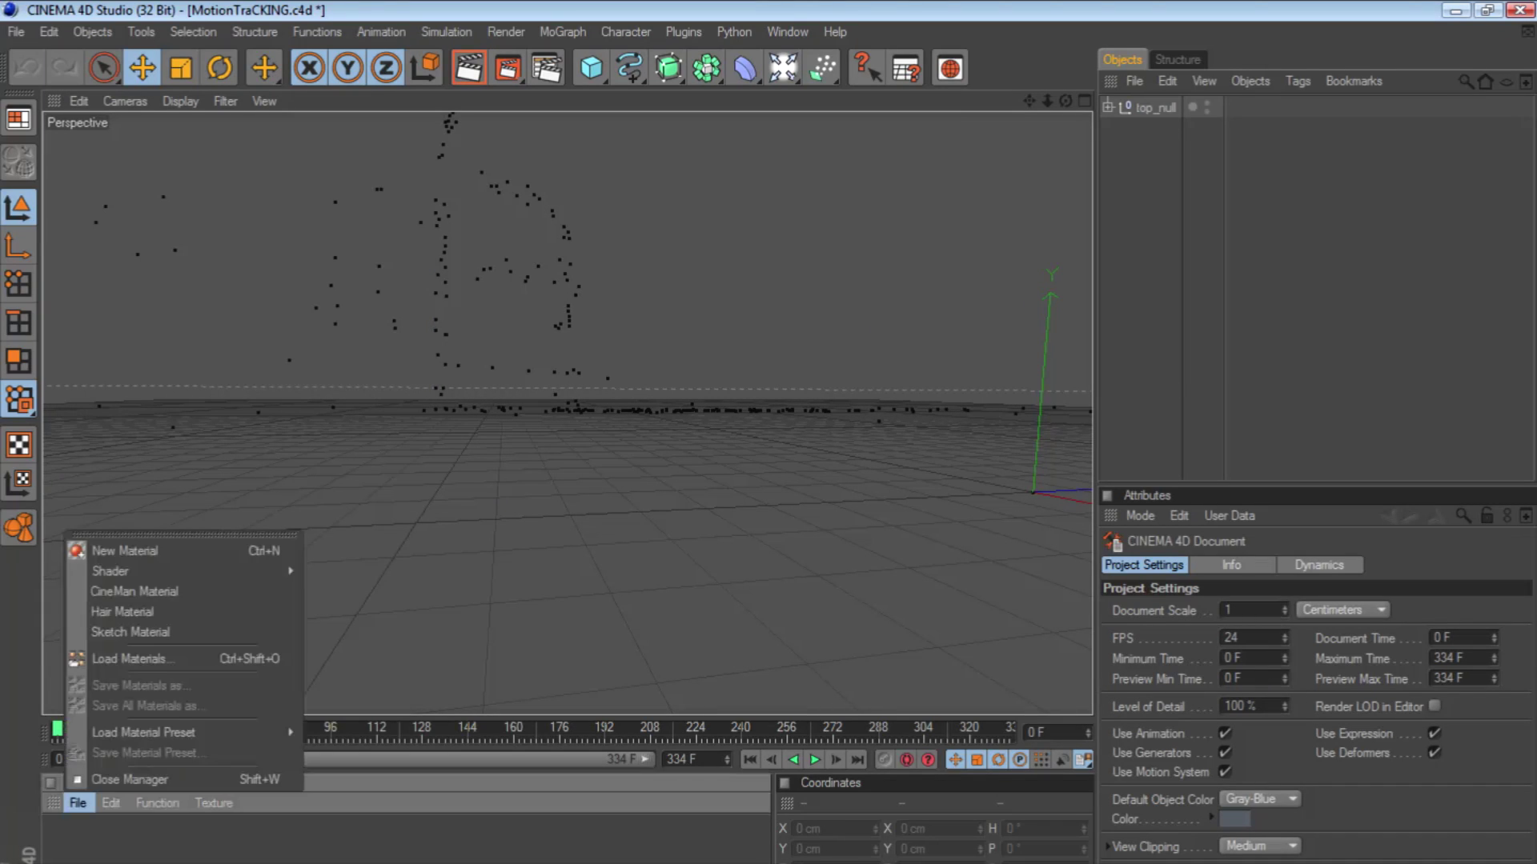
pyautogui.click(92, 545)
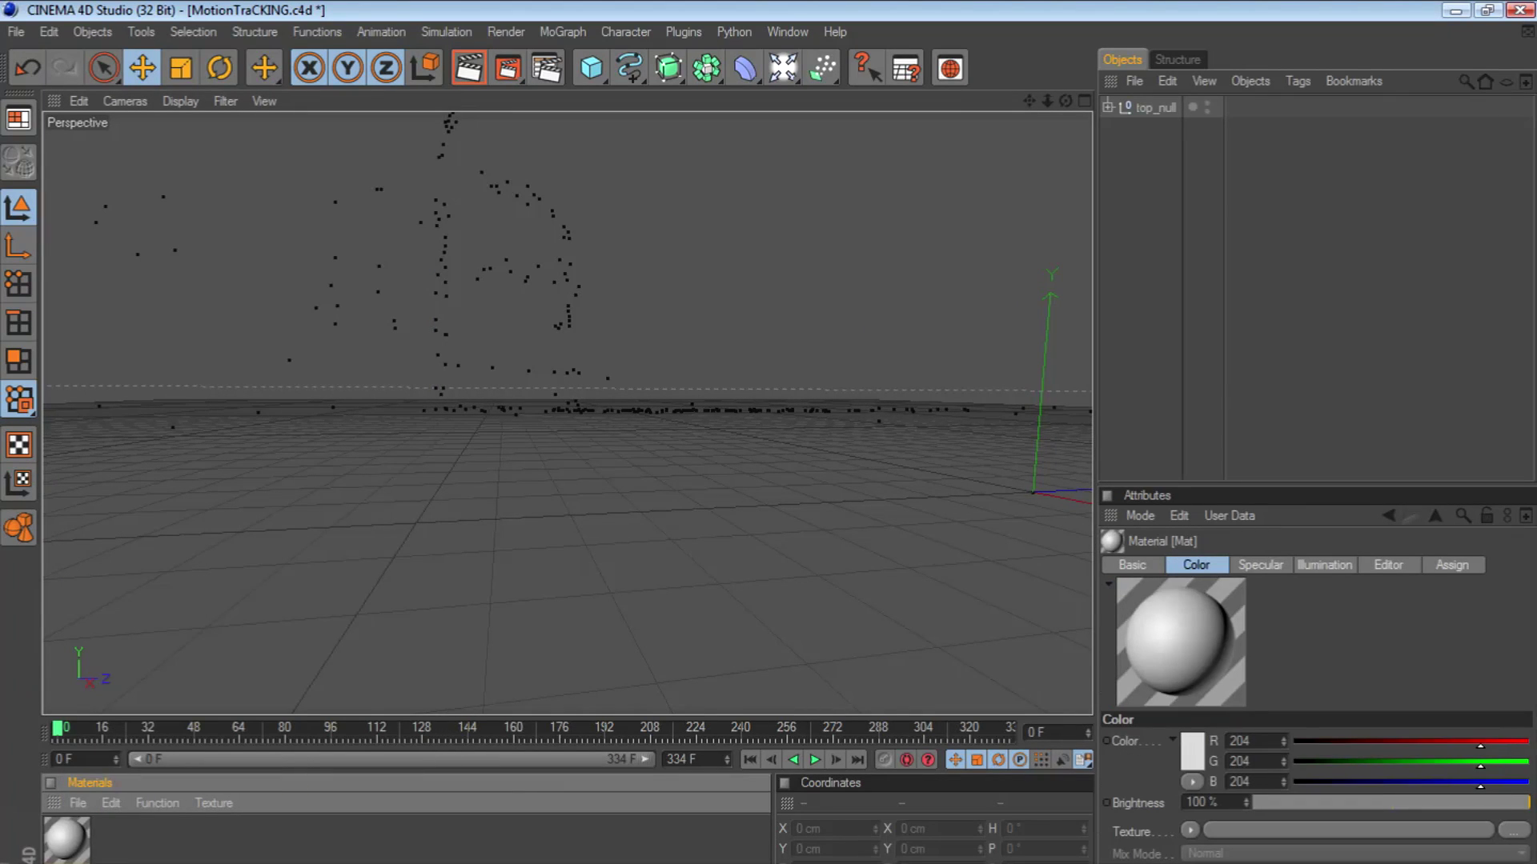
pyautogui.doubleClick(66, 840)
pyautogui.click(355, 562)
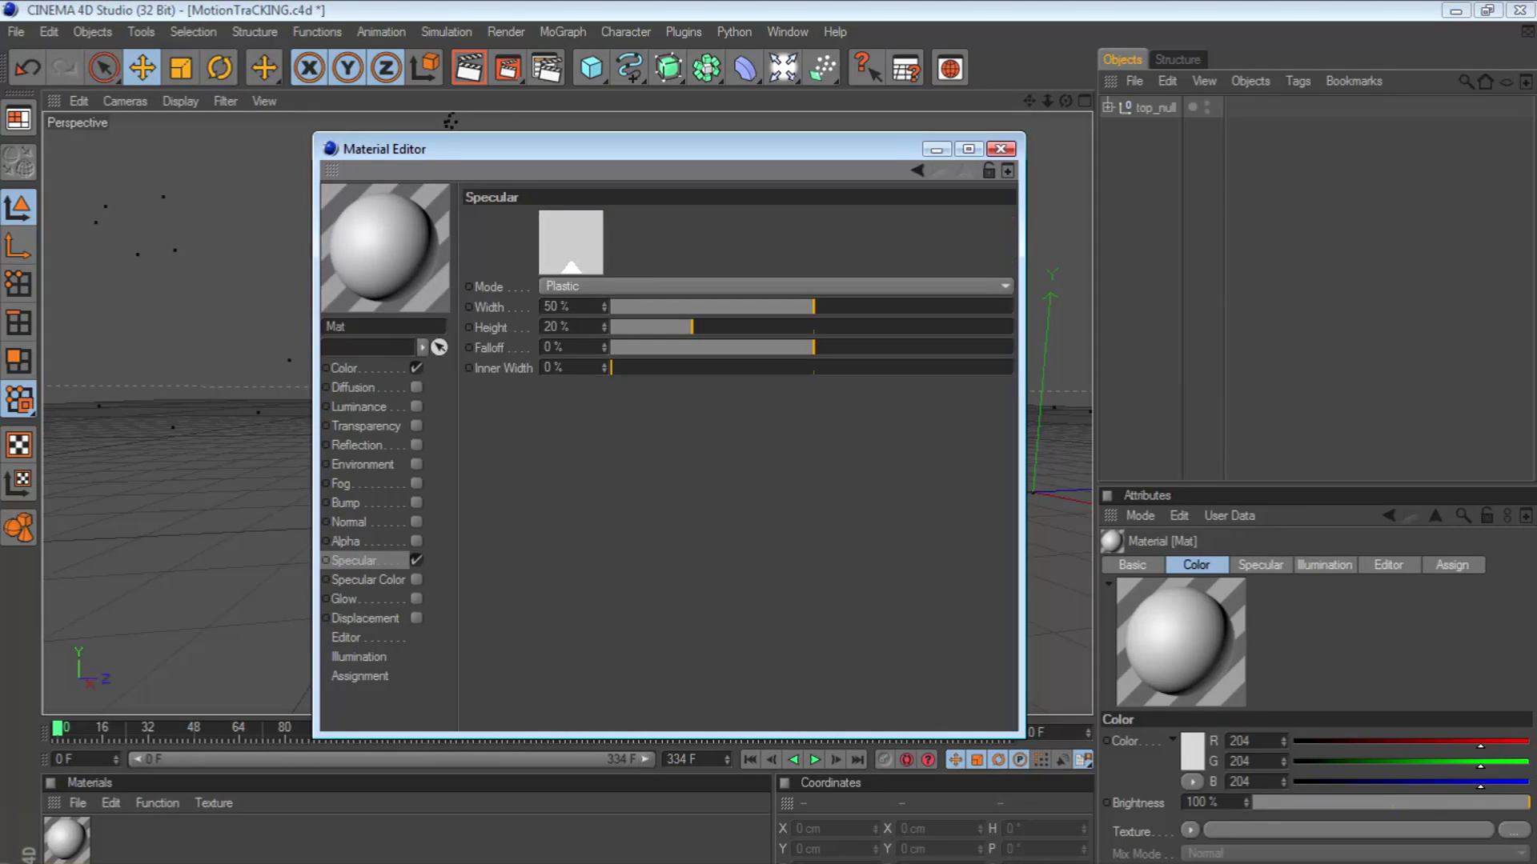
pyautogui.click(416, 560)
# - Load the motiontrack__export video from the Favorites folder as the material's Color texture, without copying it to the document location
pyautogui.click(346, 368)
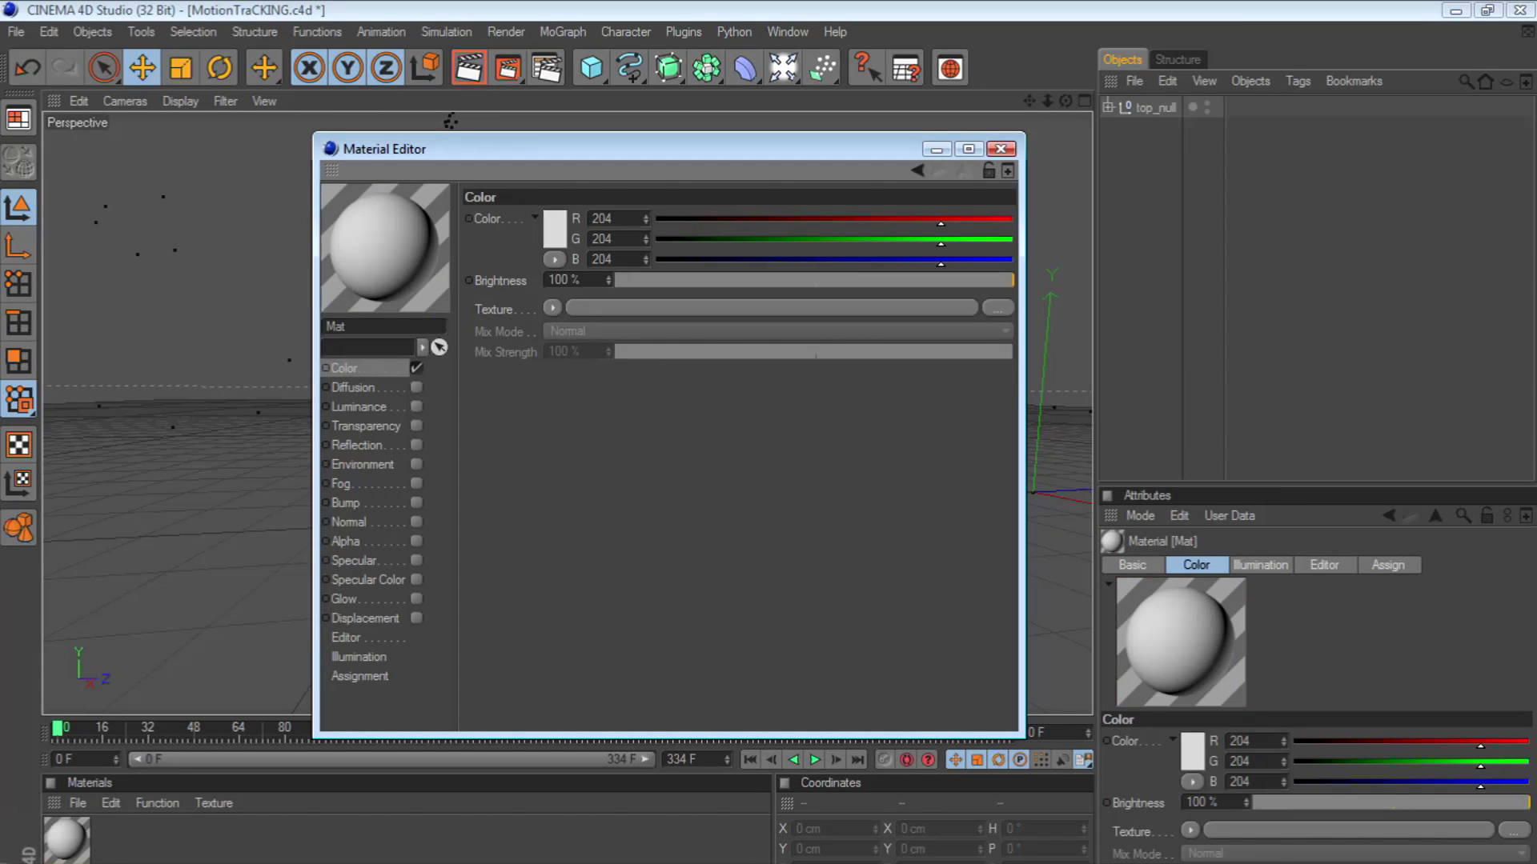
pyautogui.click(552, 308)
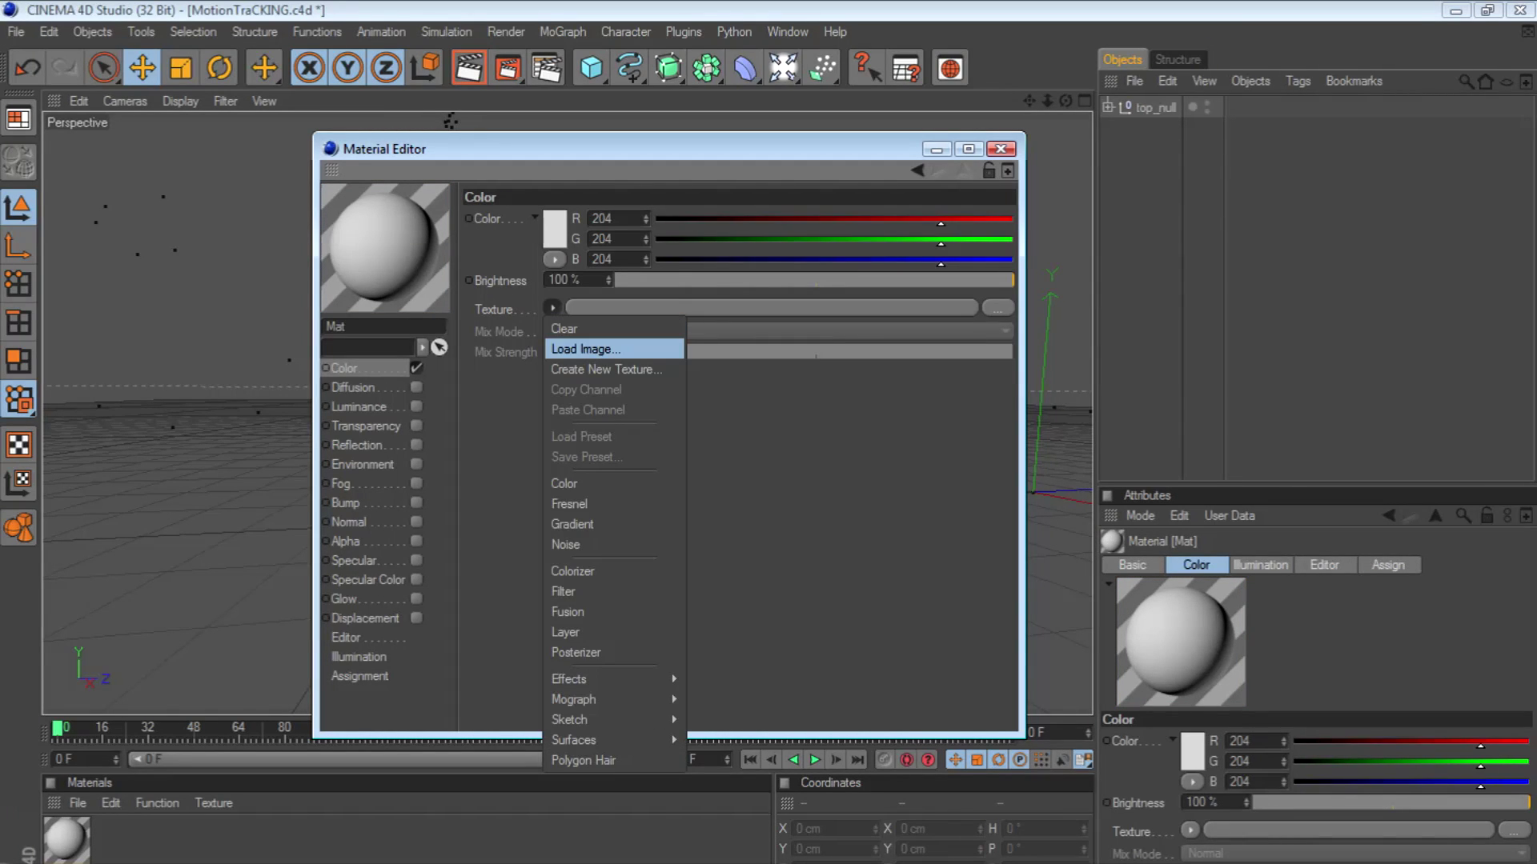
pyautogui.click(585, 349)
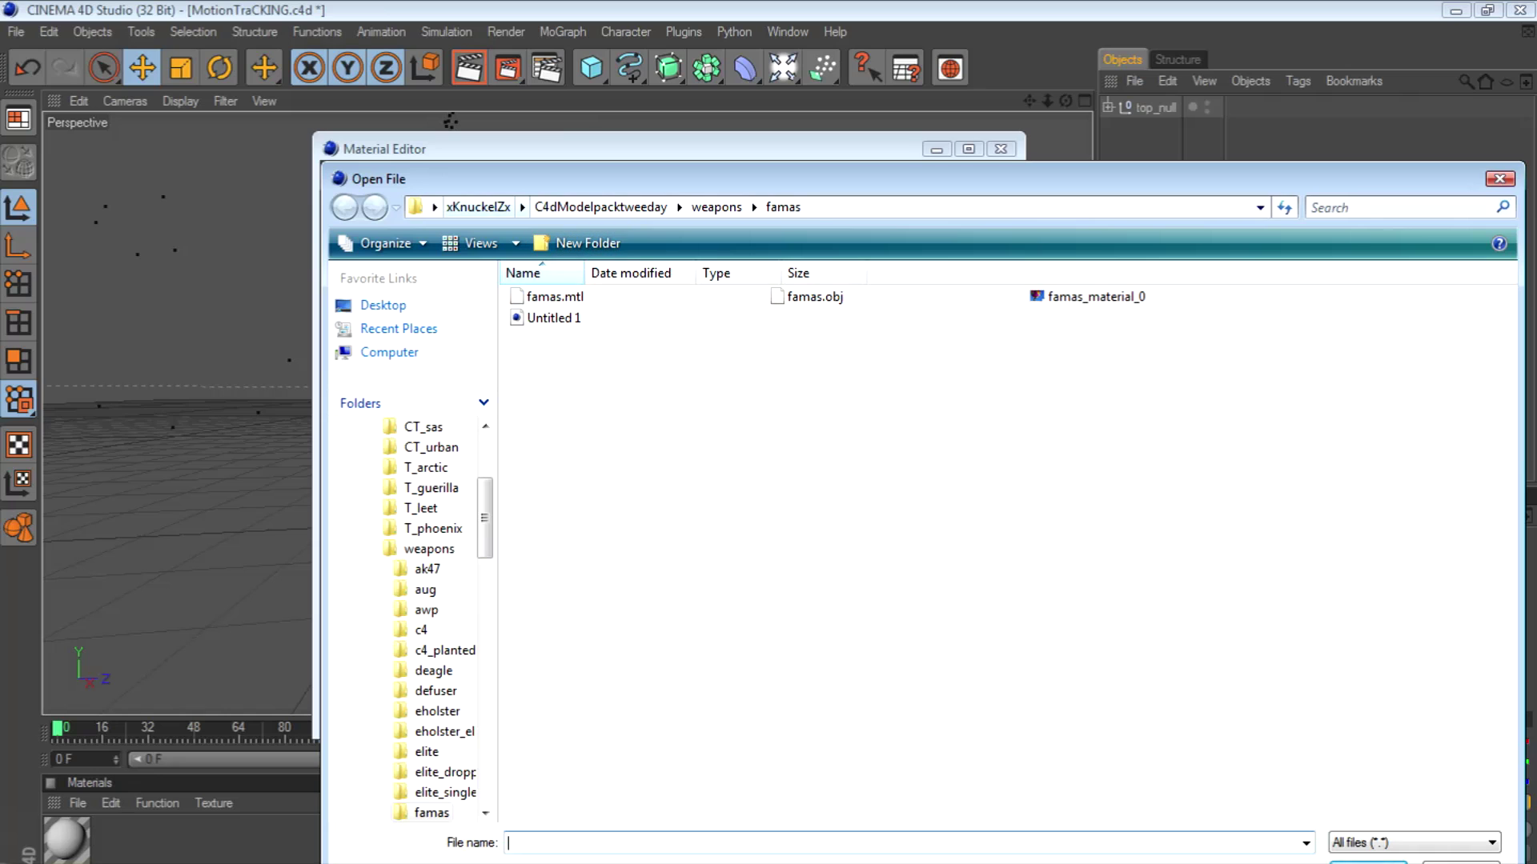
pyautogui.click(478, 207)
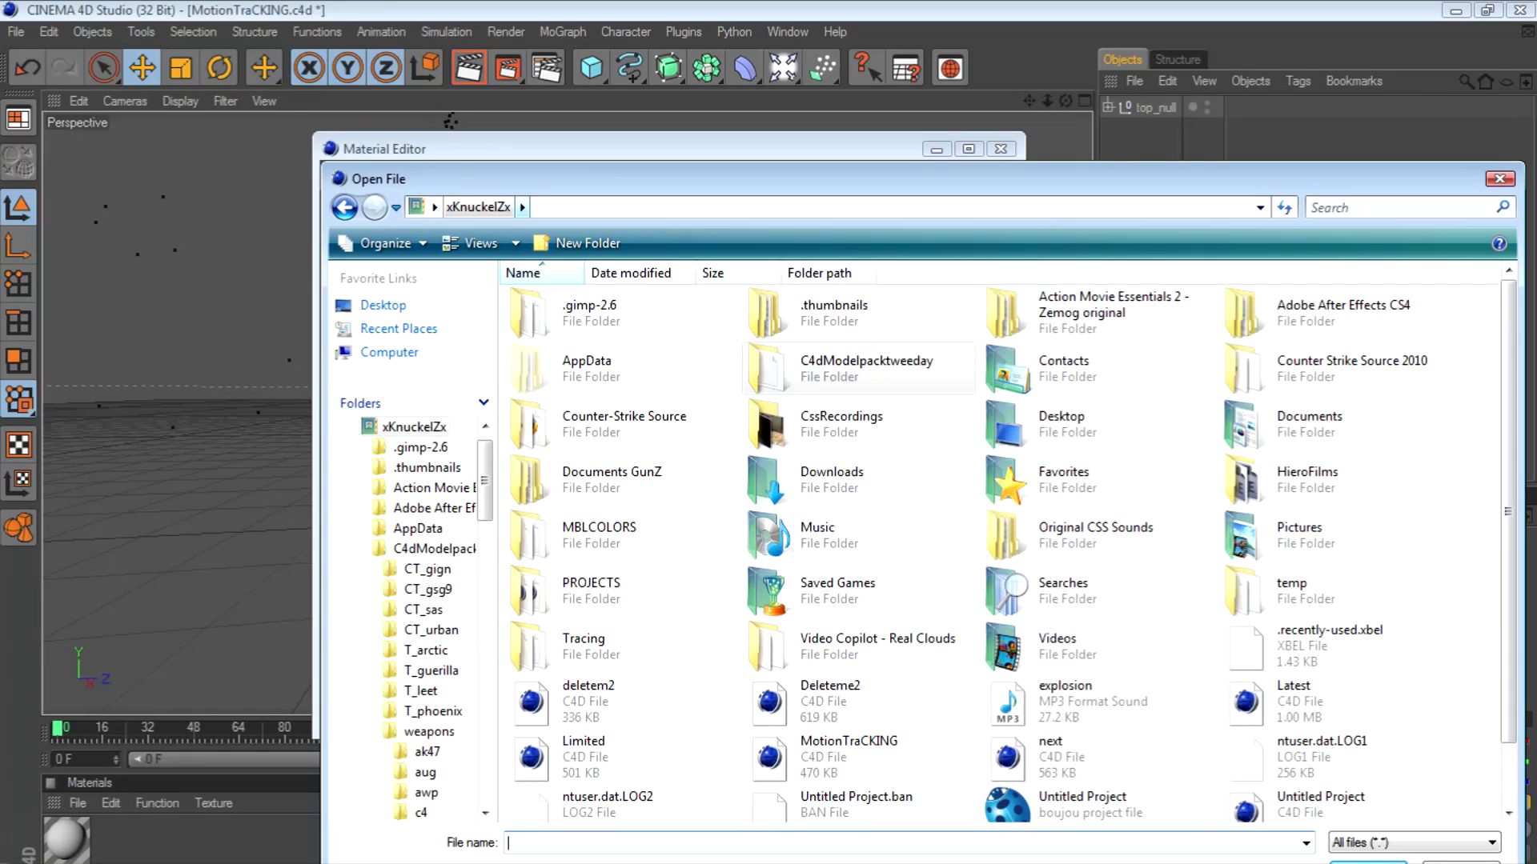
pyautogui.click(522, 207)
pyautogui.scroll(-1, 560, 479)
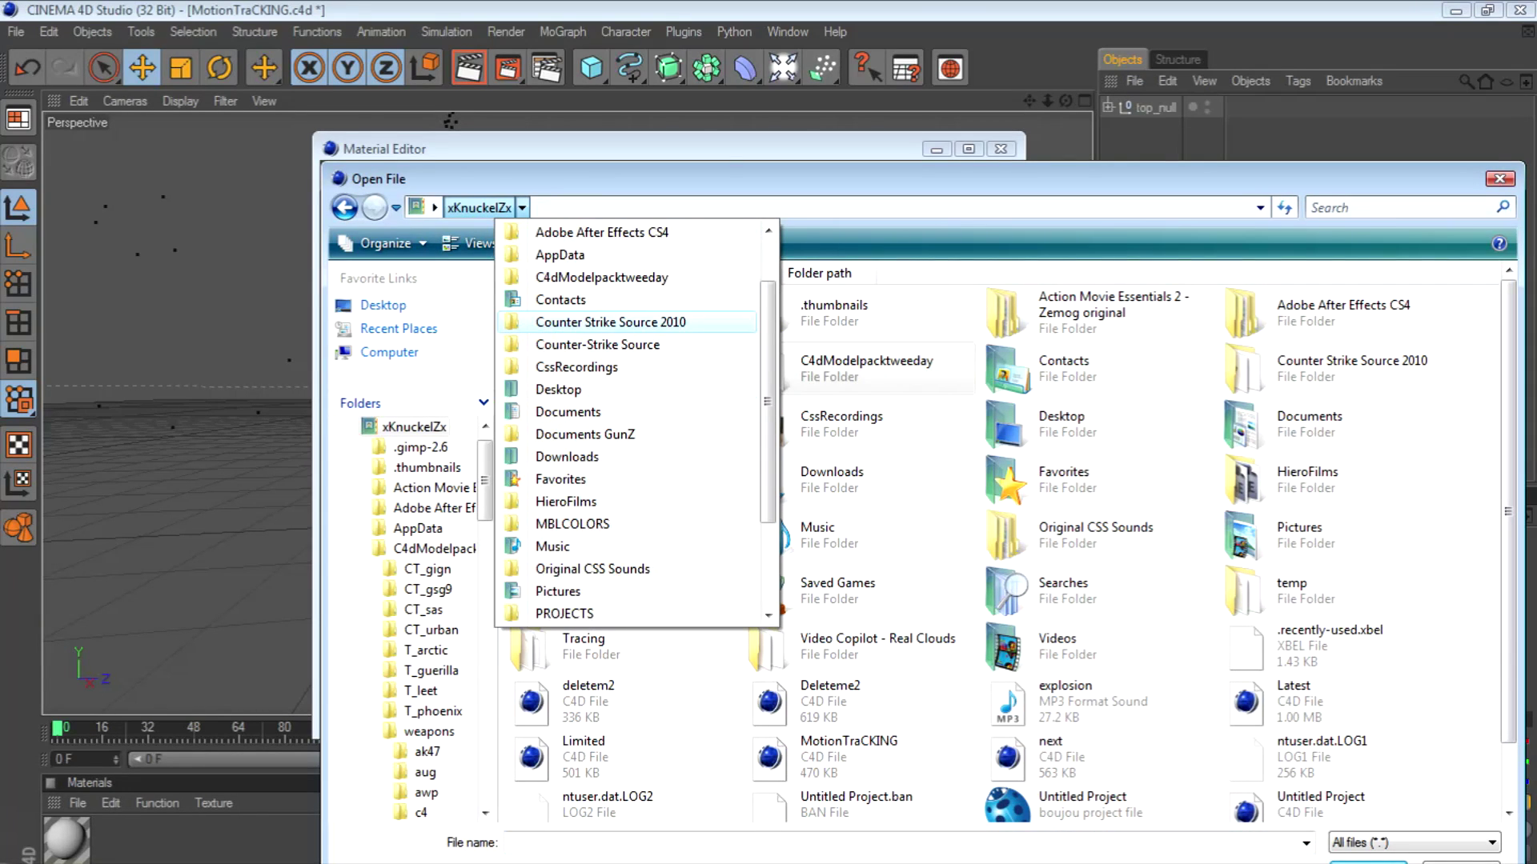
pyautogui.click(560, 478)
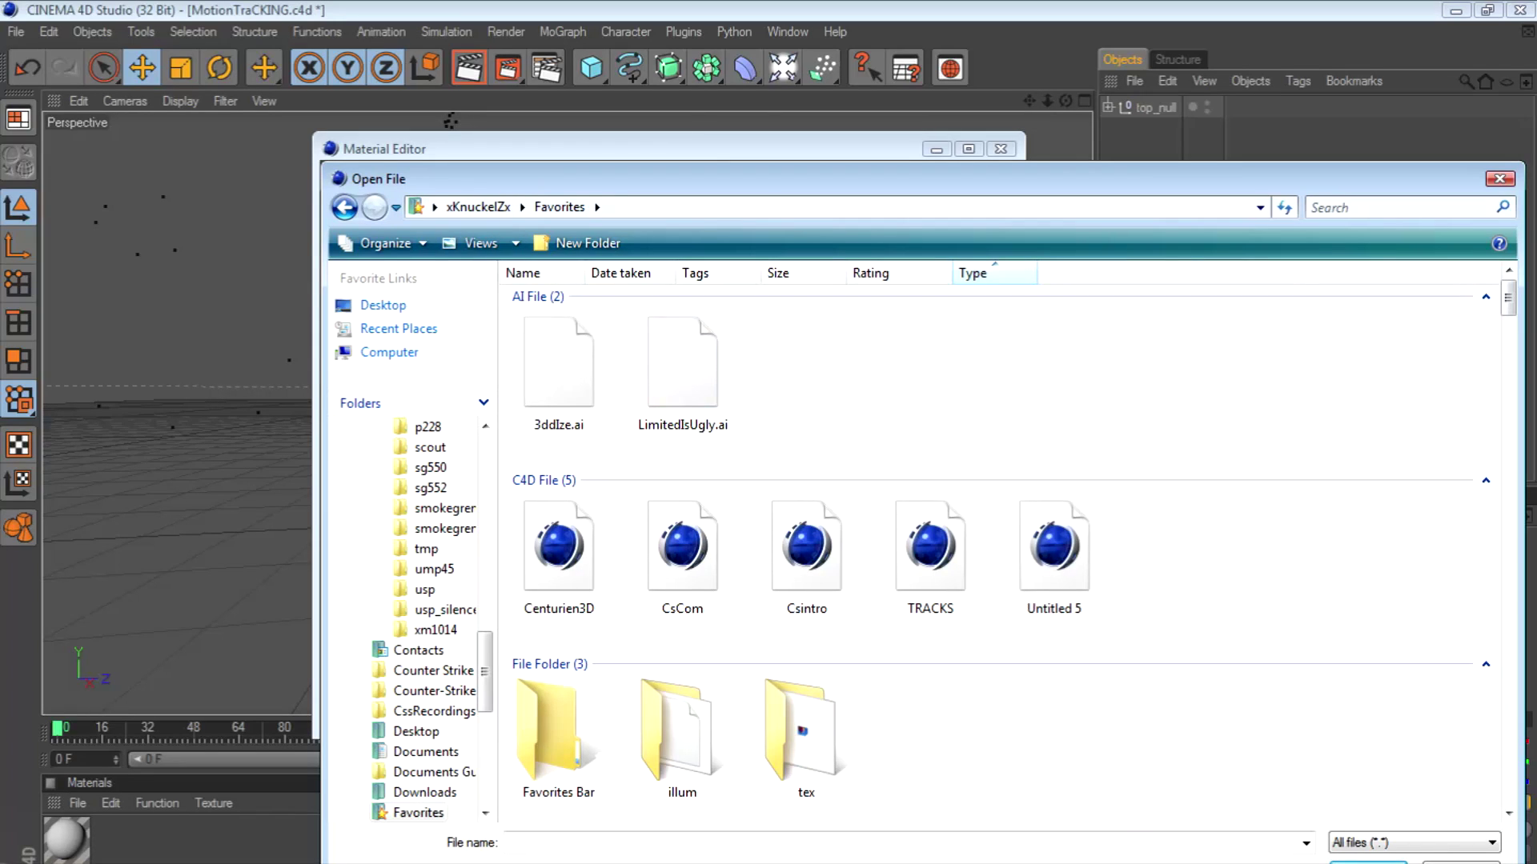
pyautogui.scroll(-15, 1009, 544)
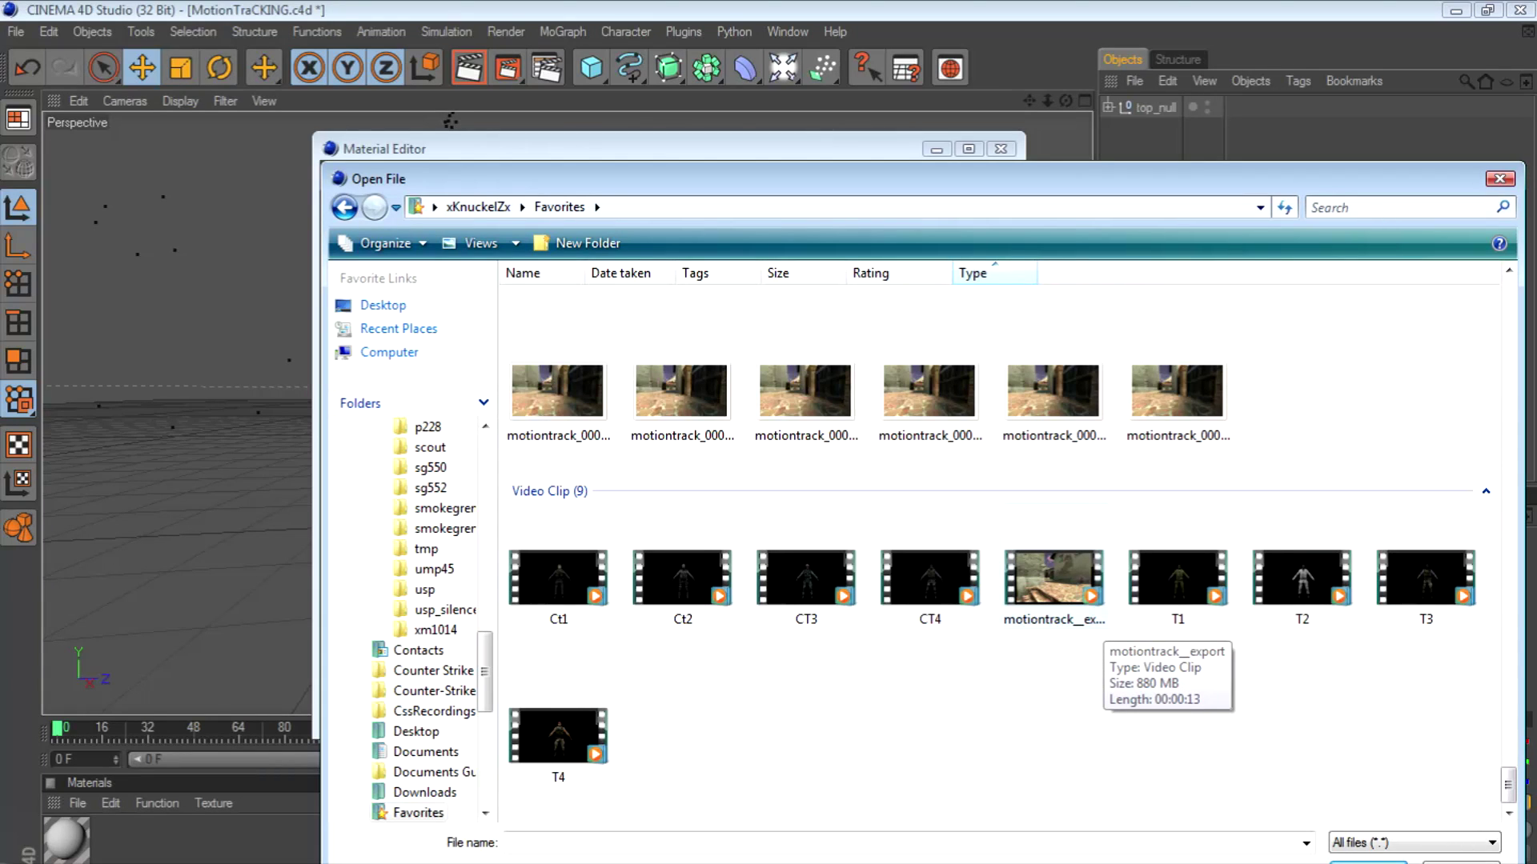
pyautogui.click(1054, 583)
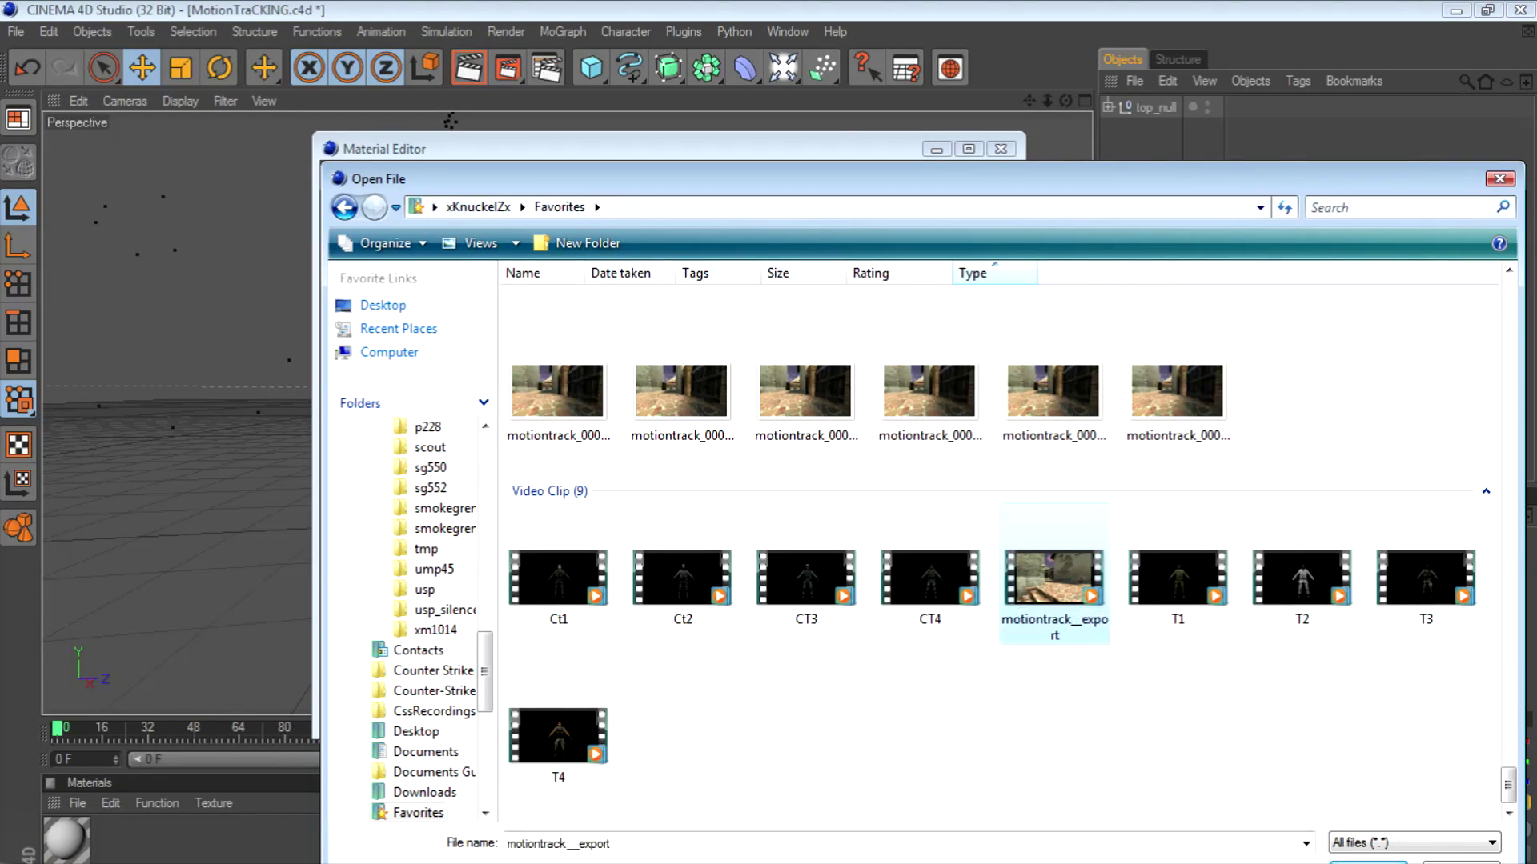
pyautogui.click(1368, 863)
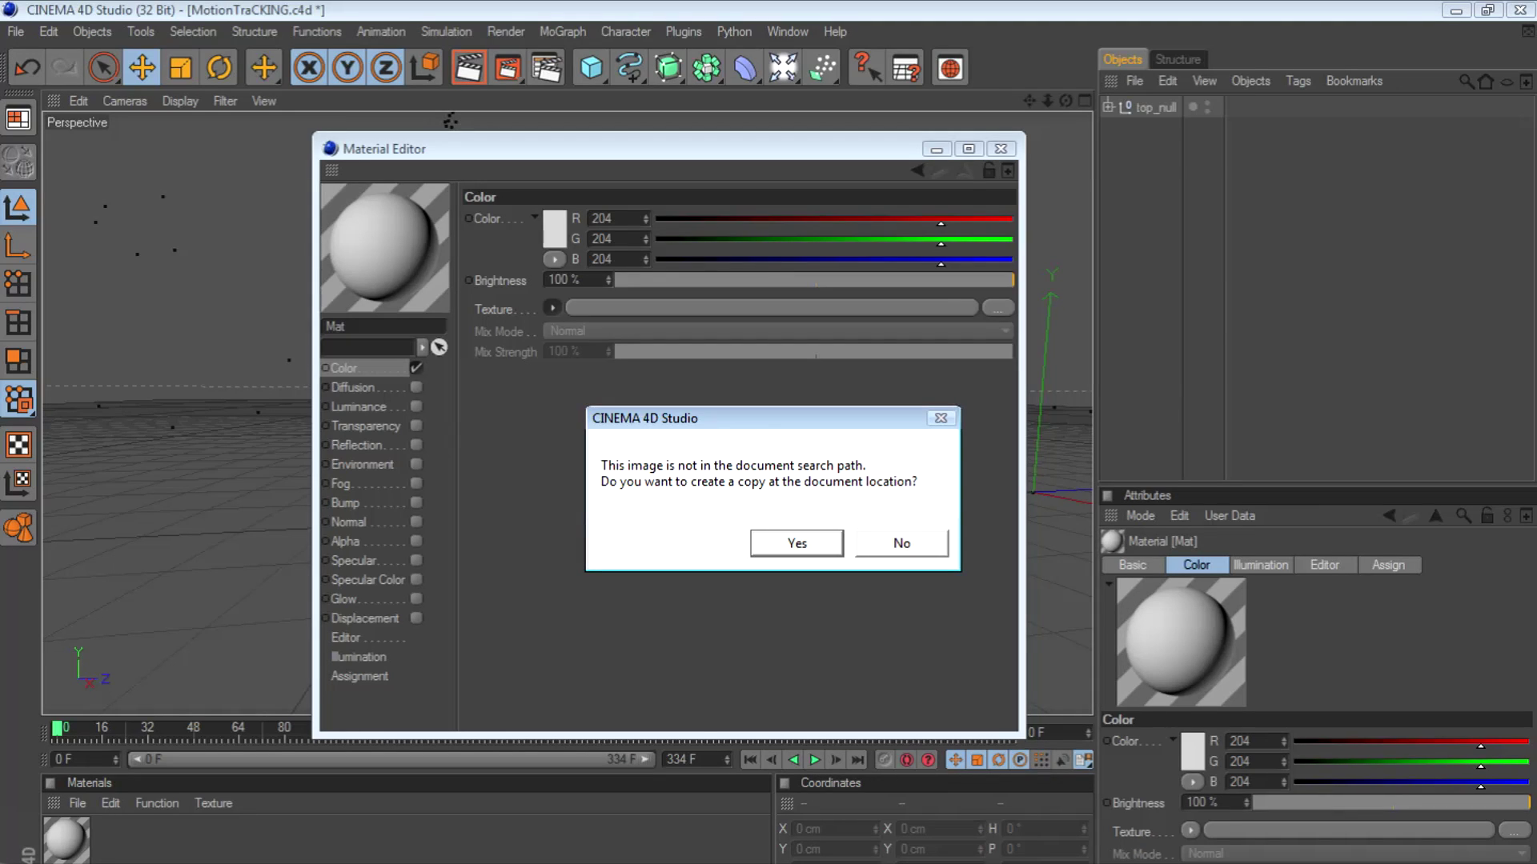
pyautogui.click(901, 544)
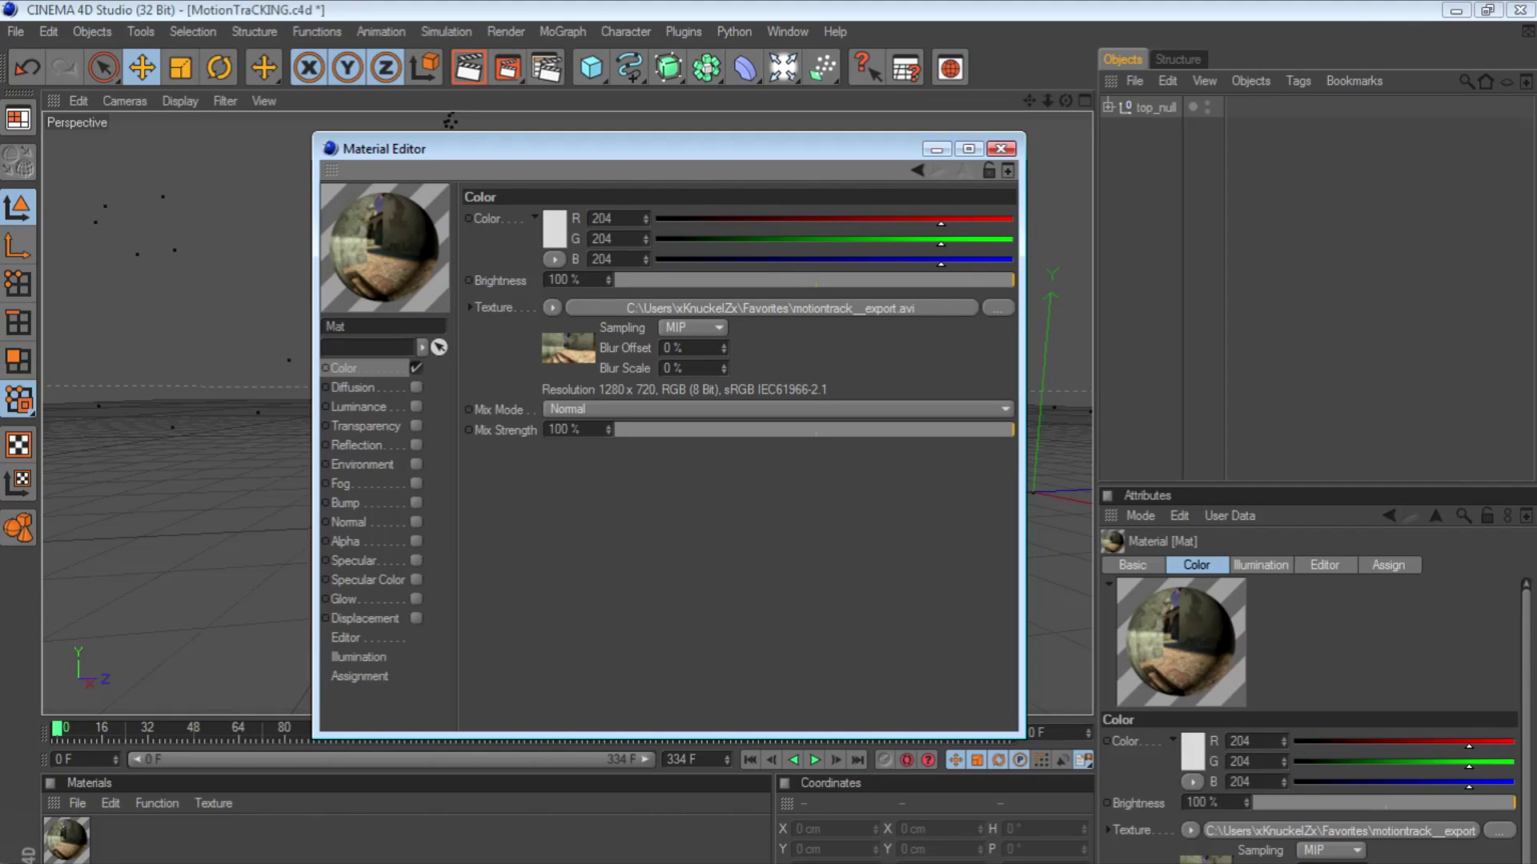
pyautogui.click(1000, 149)
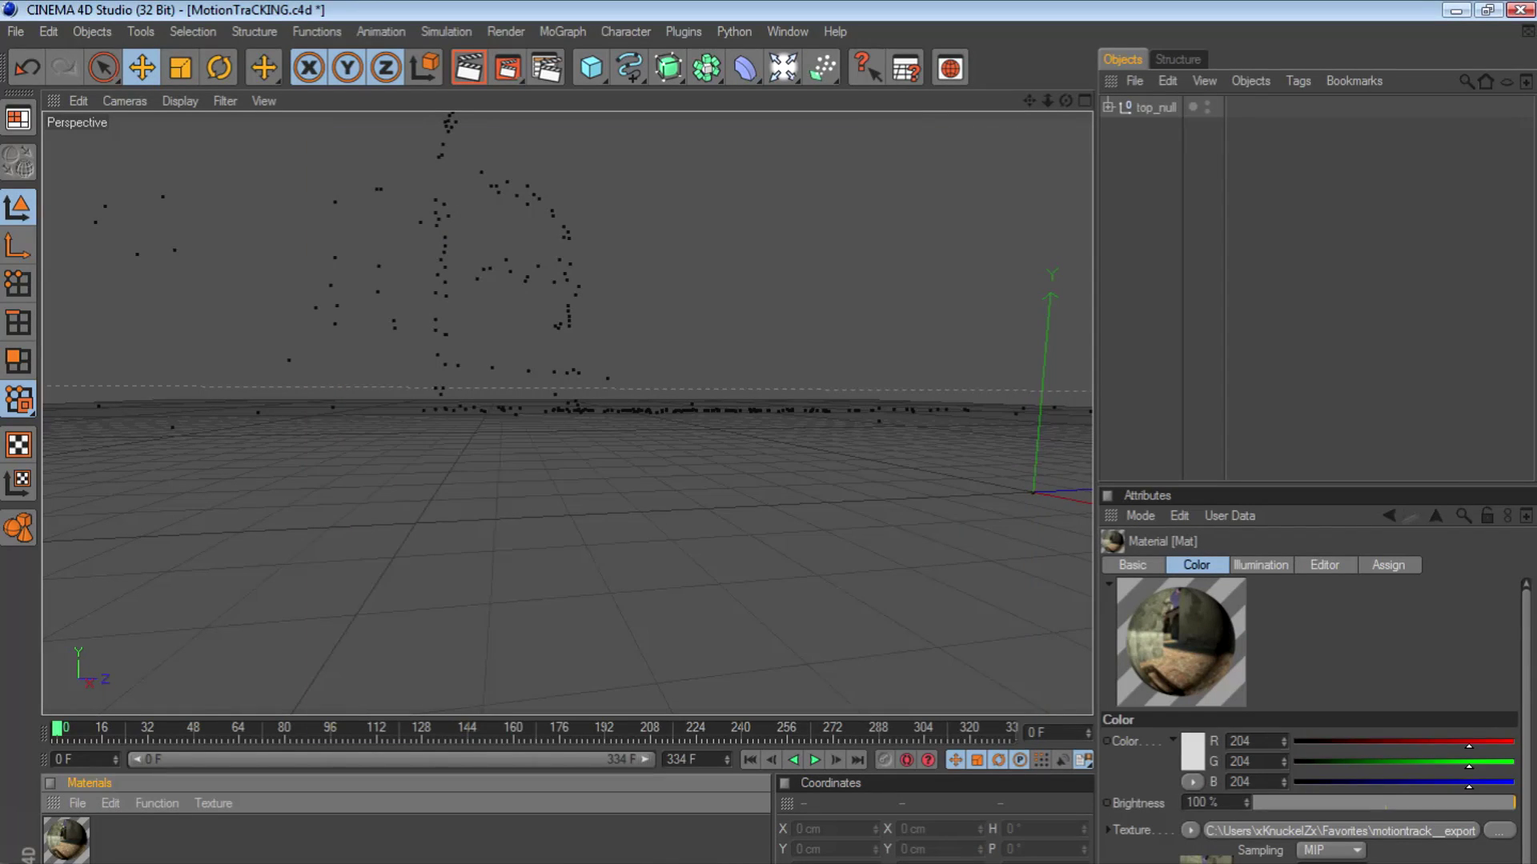
# - Add a Background object, apply the video material to it, and scrub the timeline to frame 115
pyautogui.click(783, 67)
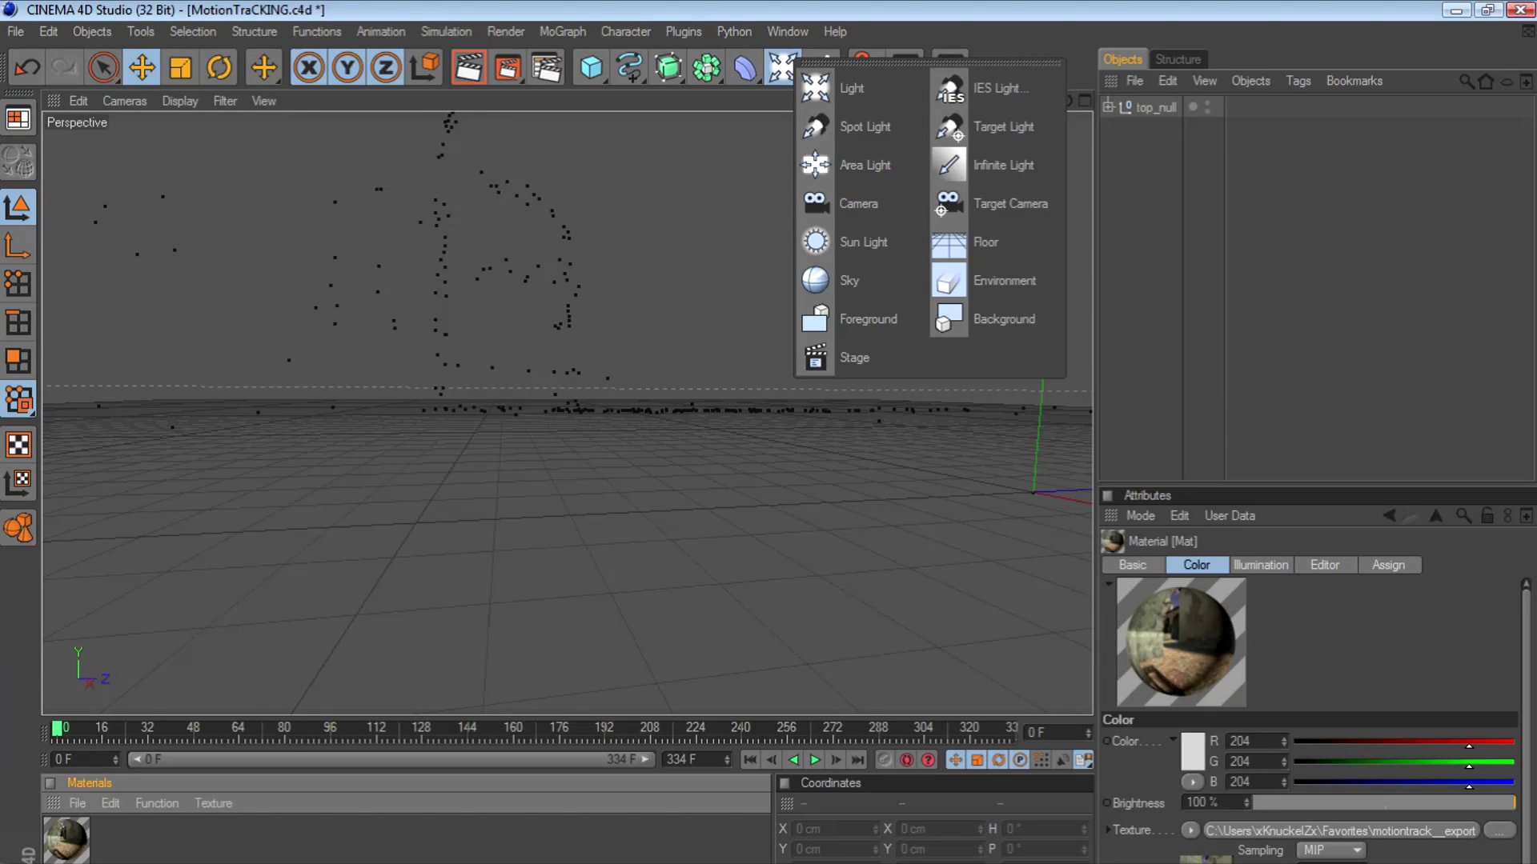
pyautogui.click(1000, 319)
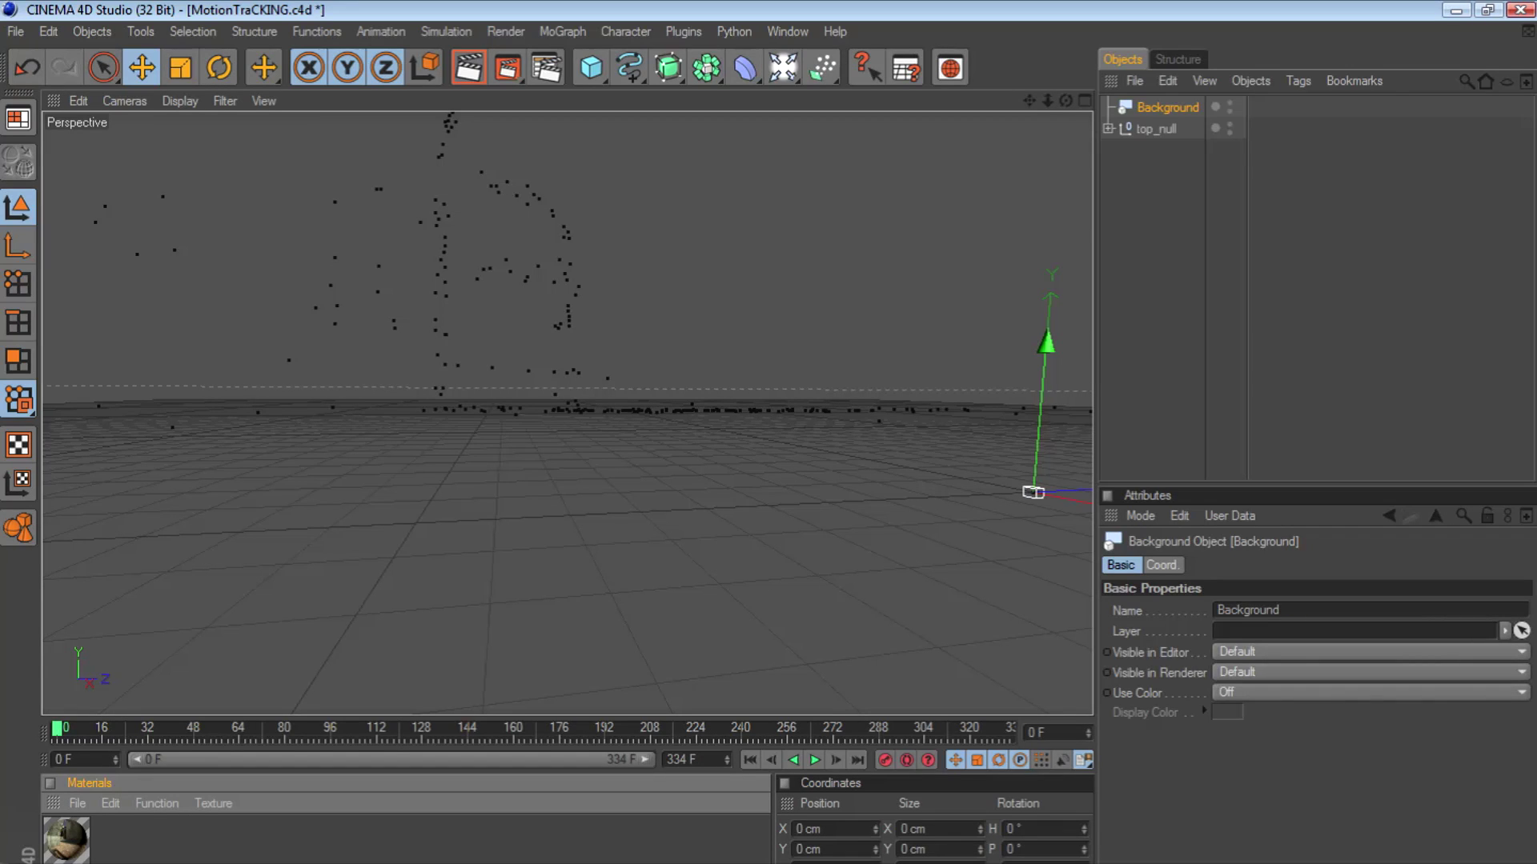
pyautogui.moveTo(66, 840); pyautogui.dragTo(1167, 108)
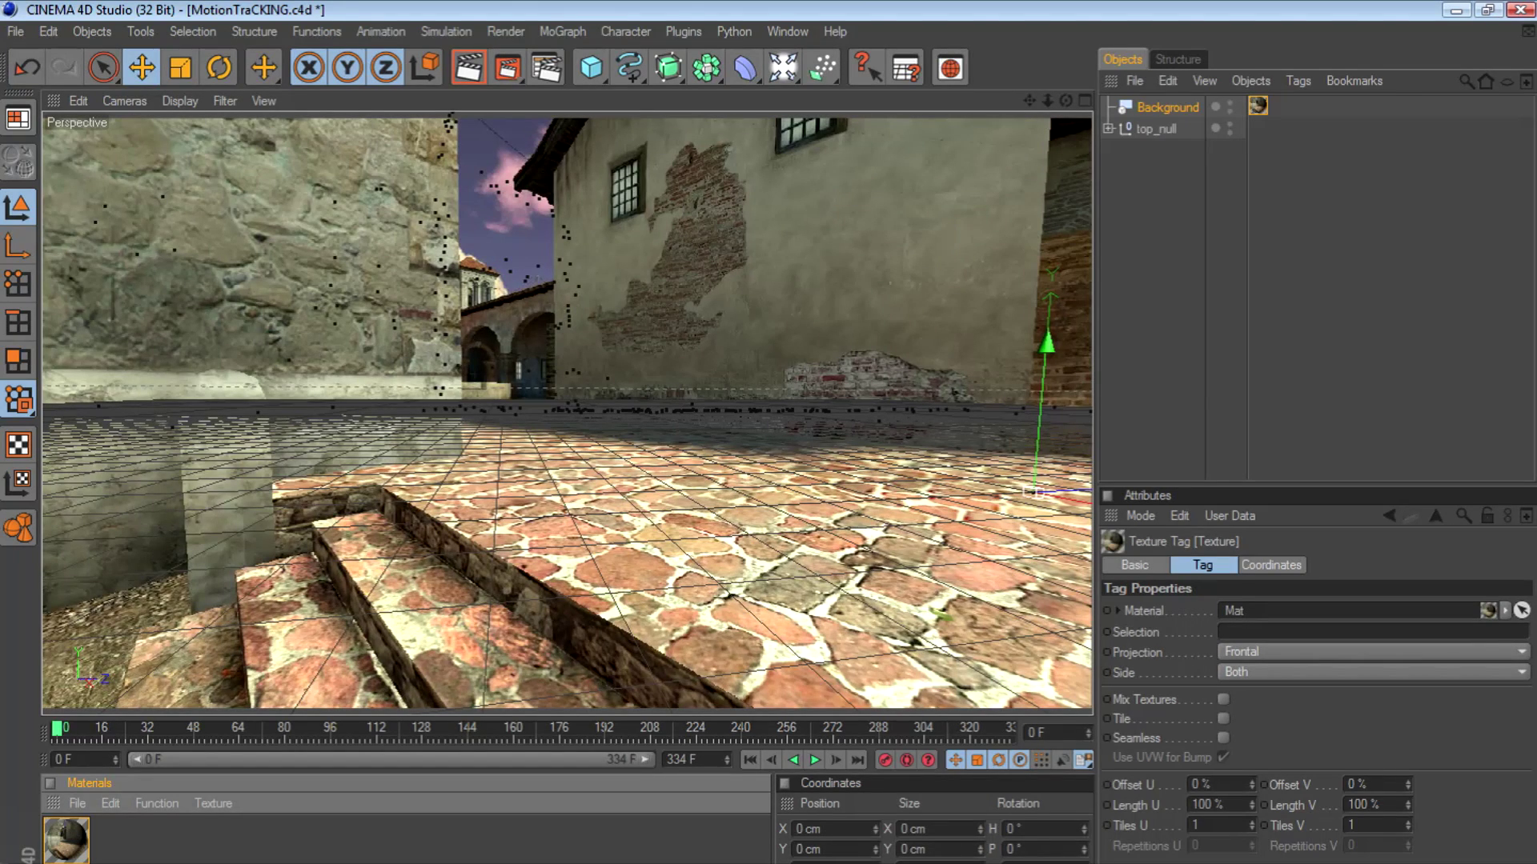
pyautogui.moveTo(58, 728); pyautogui.dragTo(139, 728)
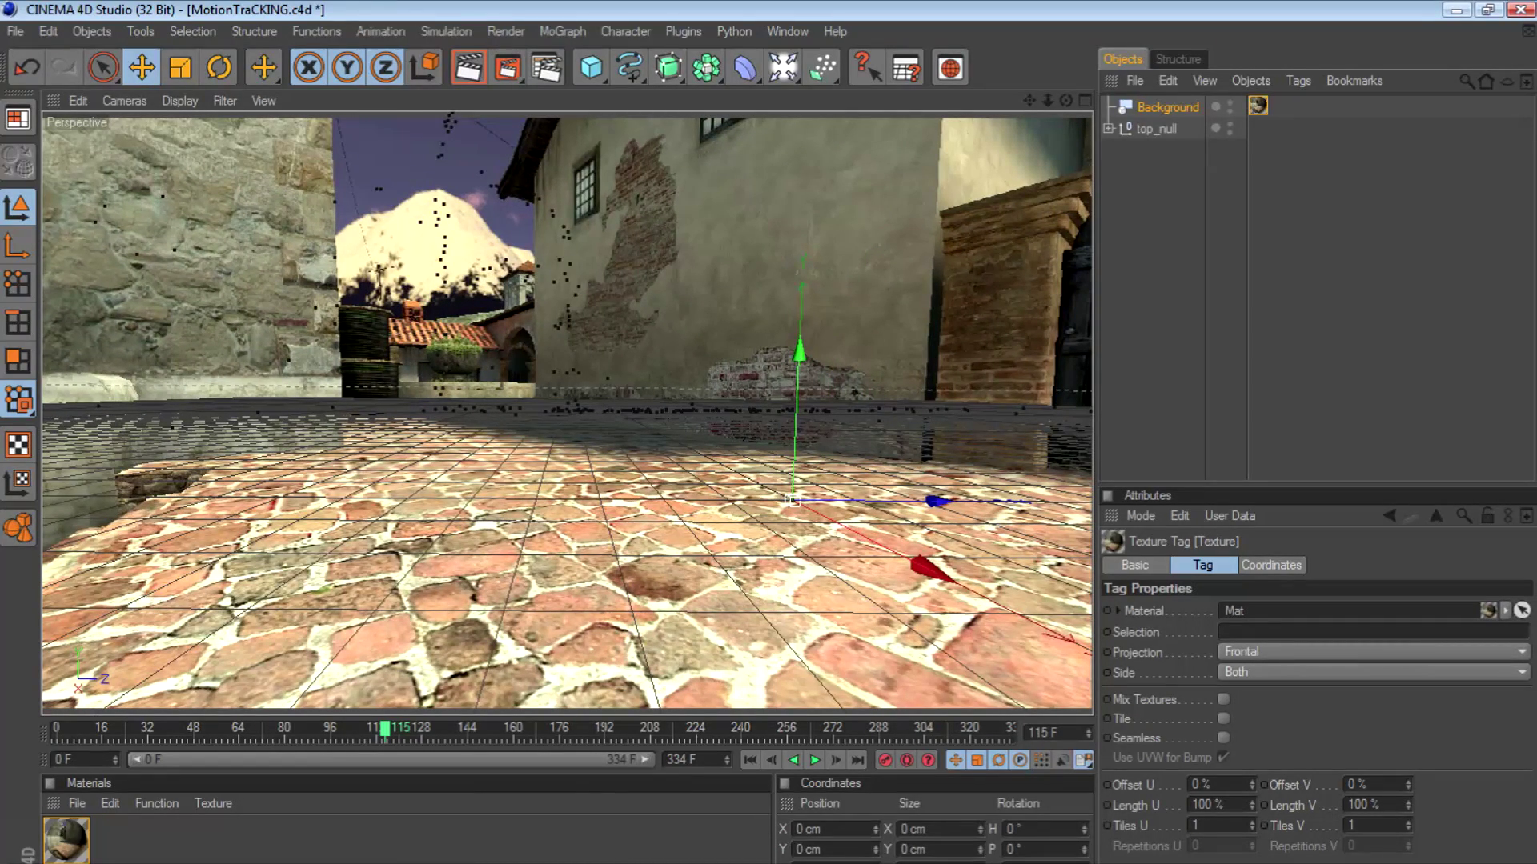
# - Add a MoText object and, at frame 135, set its heading rotation to 87°
pyautogui.click(562, 30)
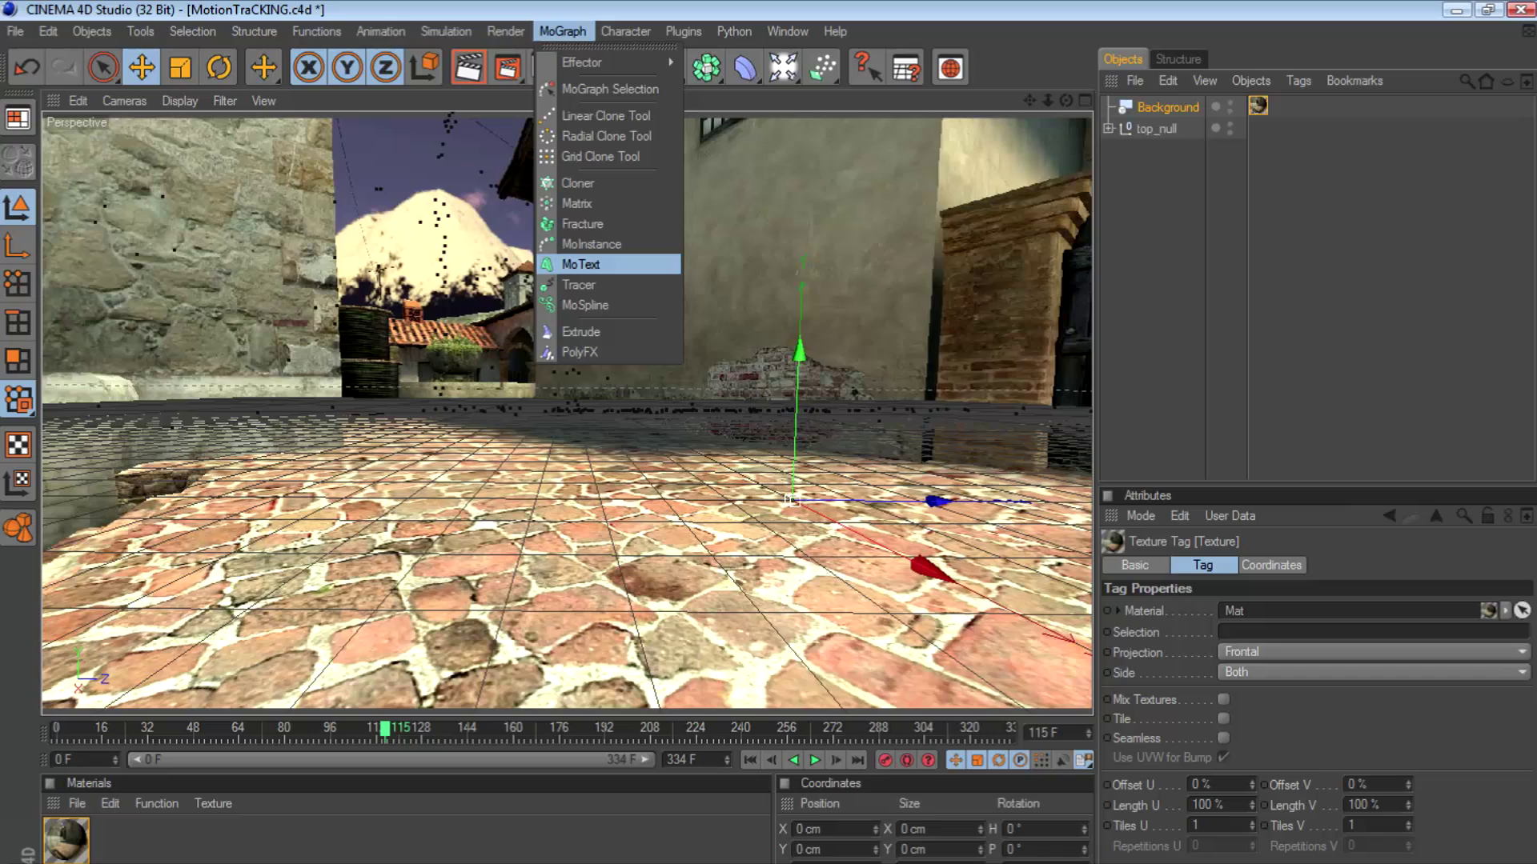
pyautogui.click(580, 264)
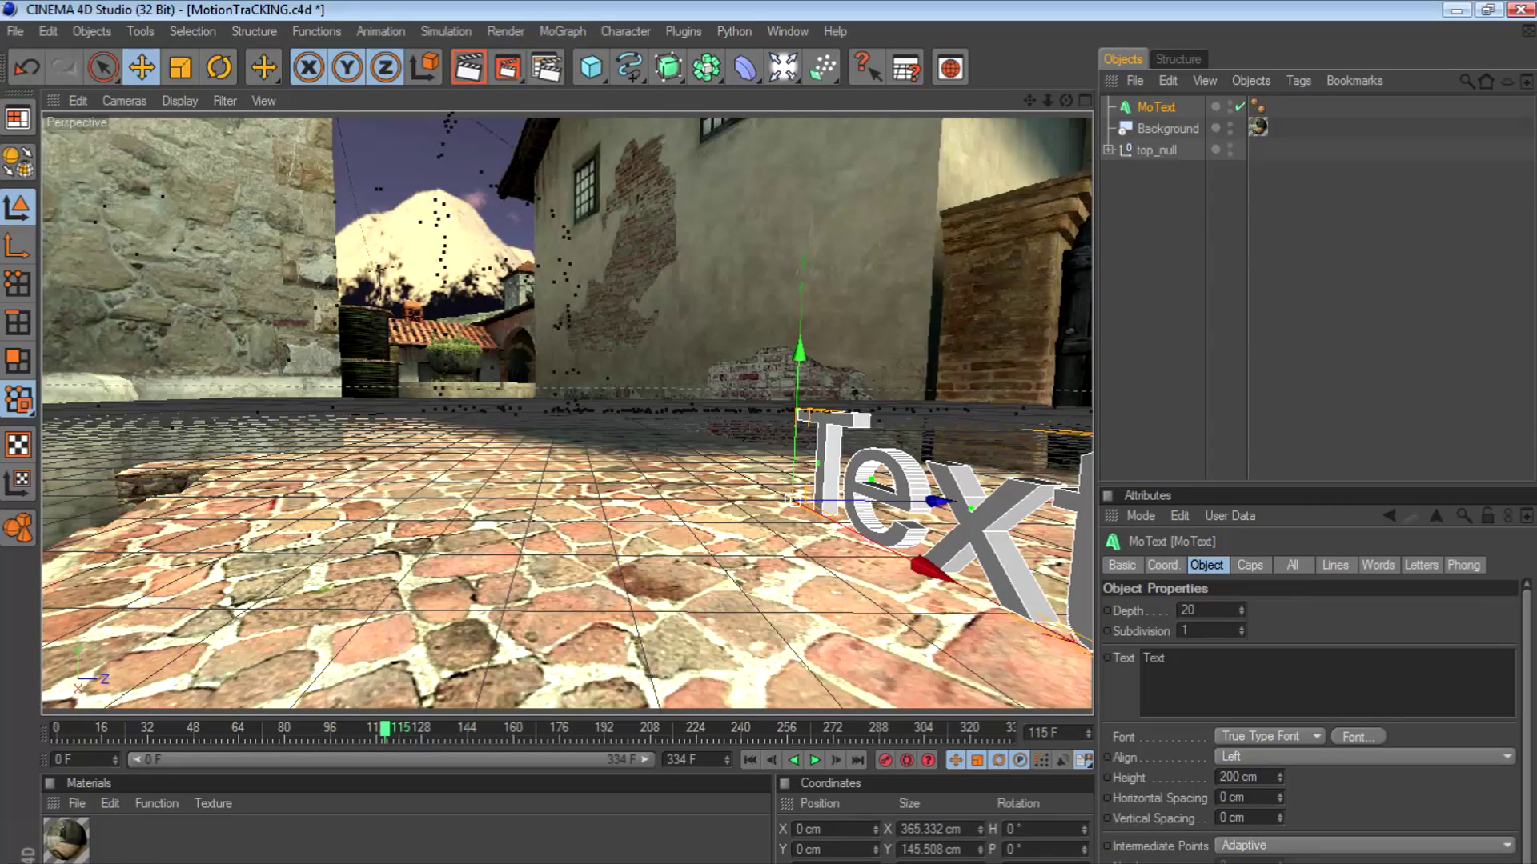
pyautogui.moveTo(385, 729); pyautogui.dragTo(441, 727)
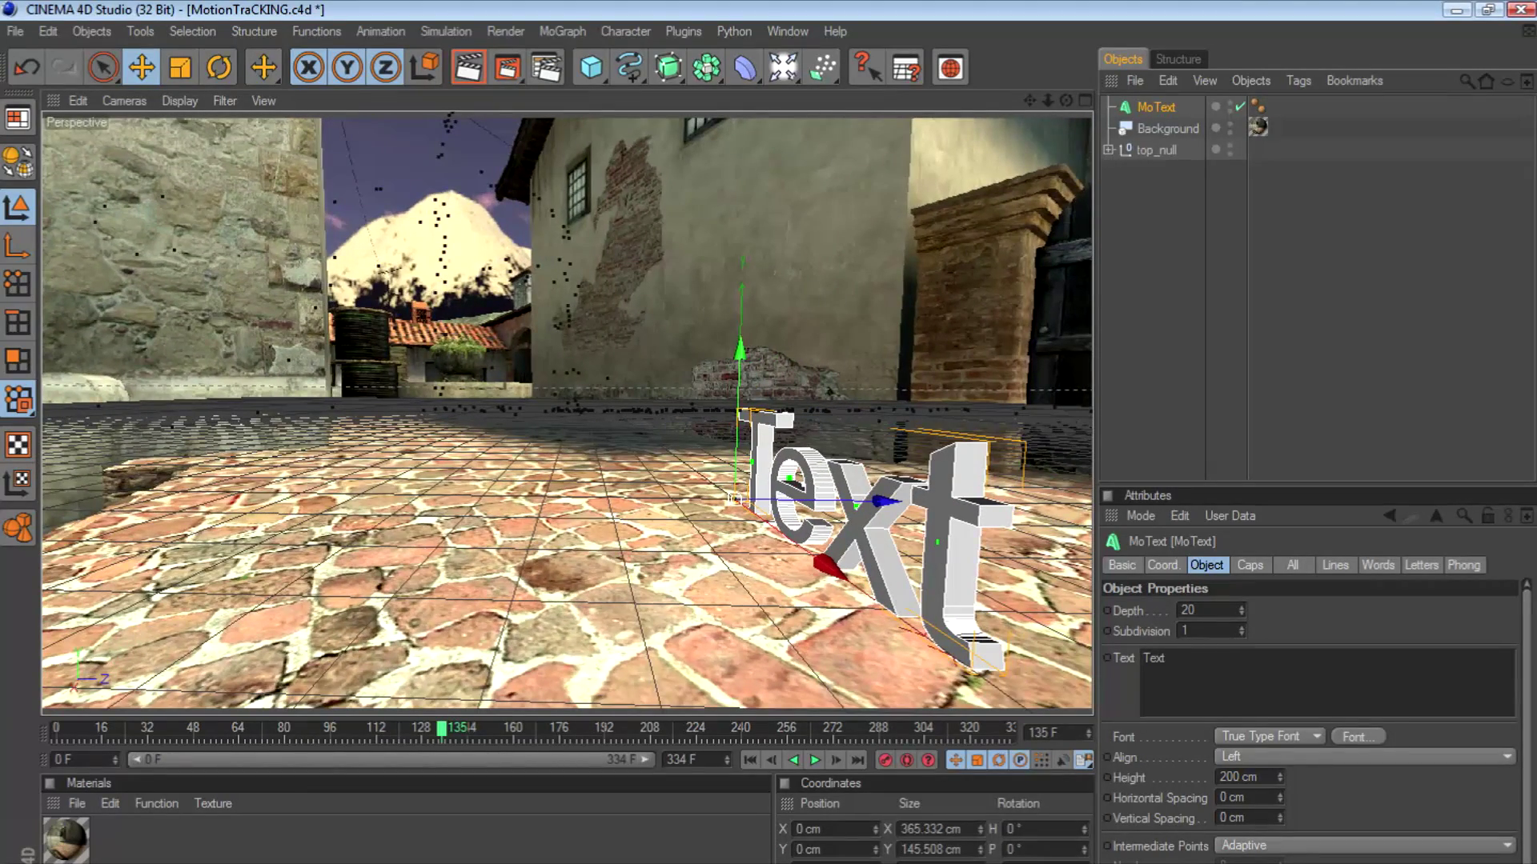
pyautogui.click(1163, 565)
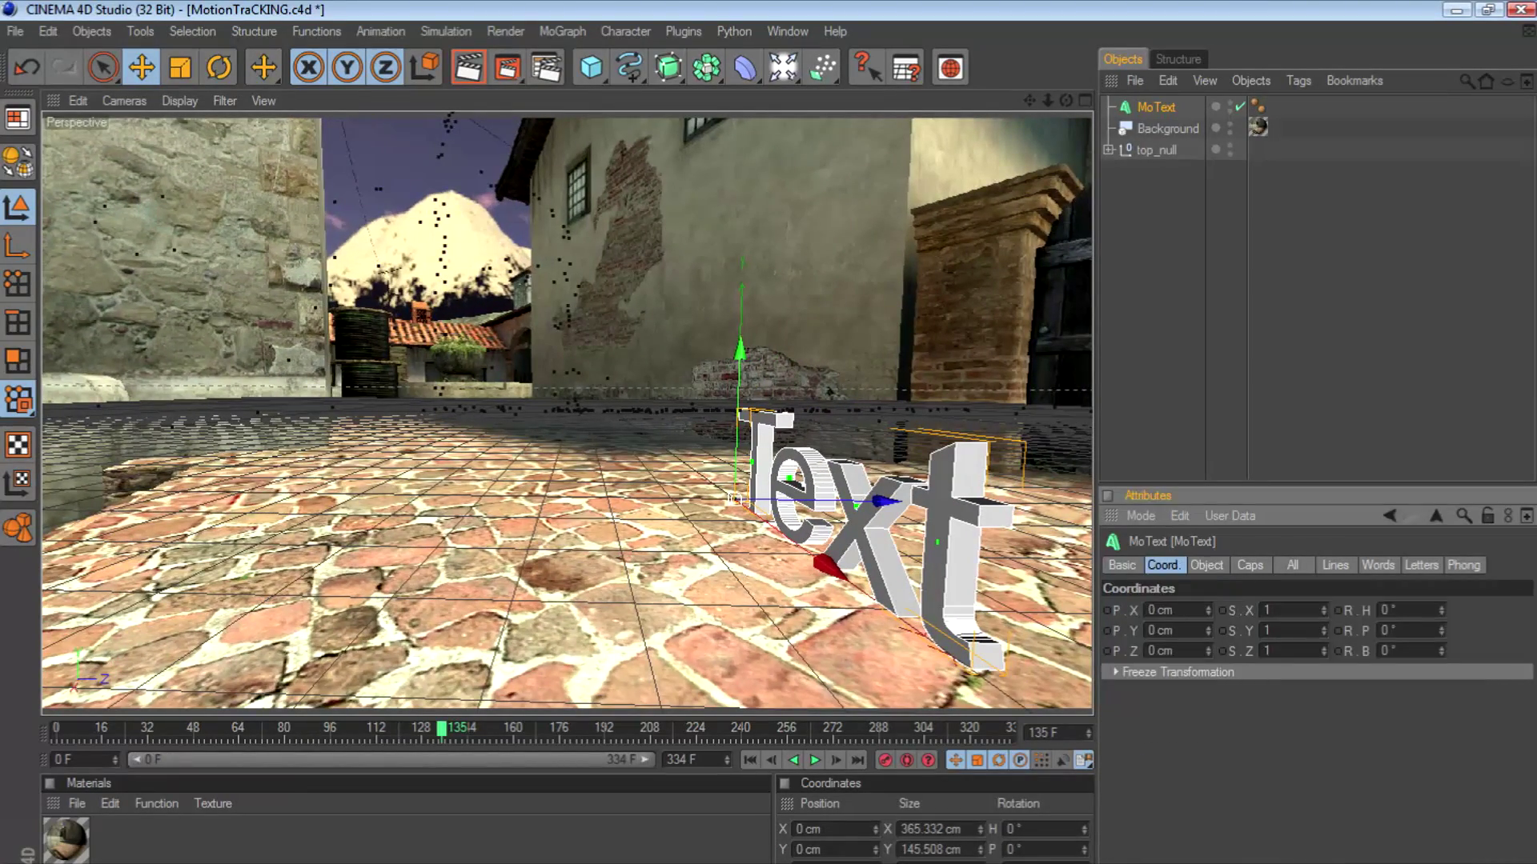
pyautogui.moveTo(1442, 631); pyautogui.dragTo(1440, 540)
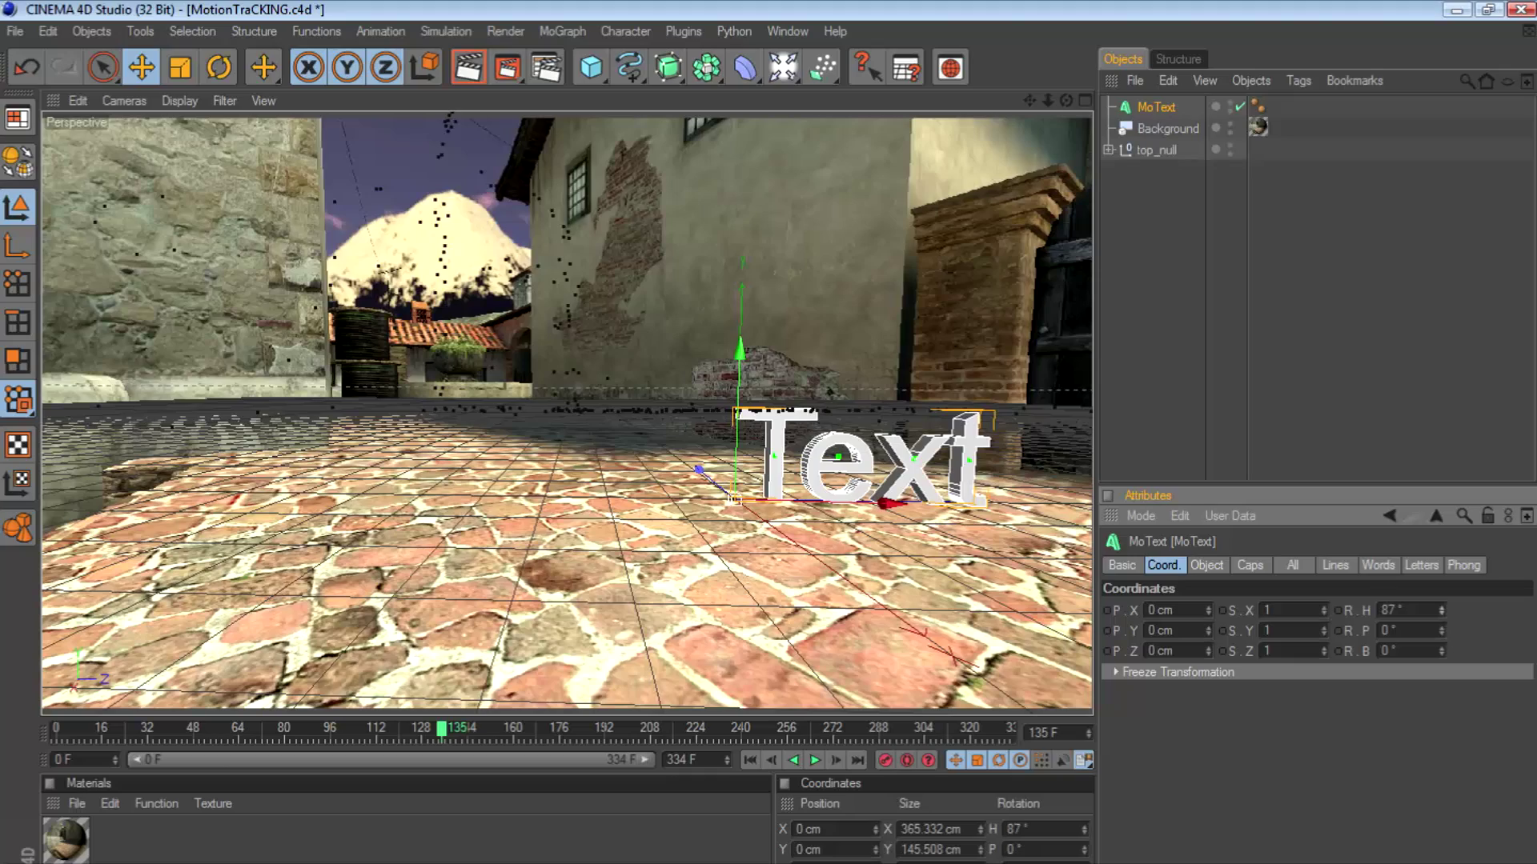
# - At frame 140, change the MoText's wording to TRIXXS and slide it along its own X axis to about X -25 cm, Z -471 cm
pyautogui.moveTo(891, 504); pyautogui.dragTo(755, 500)
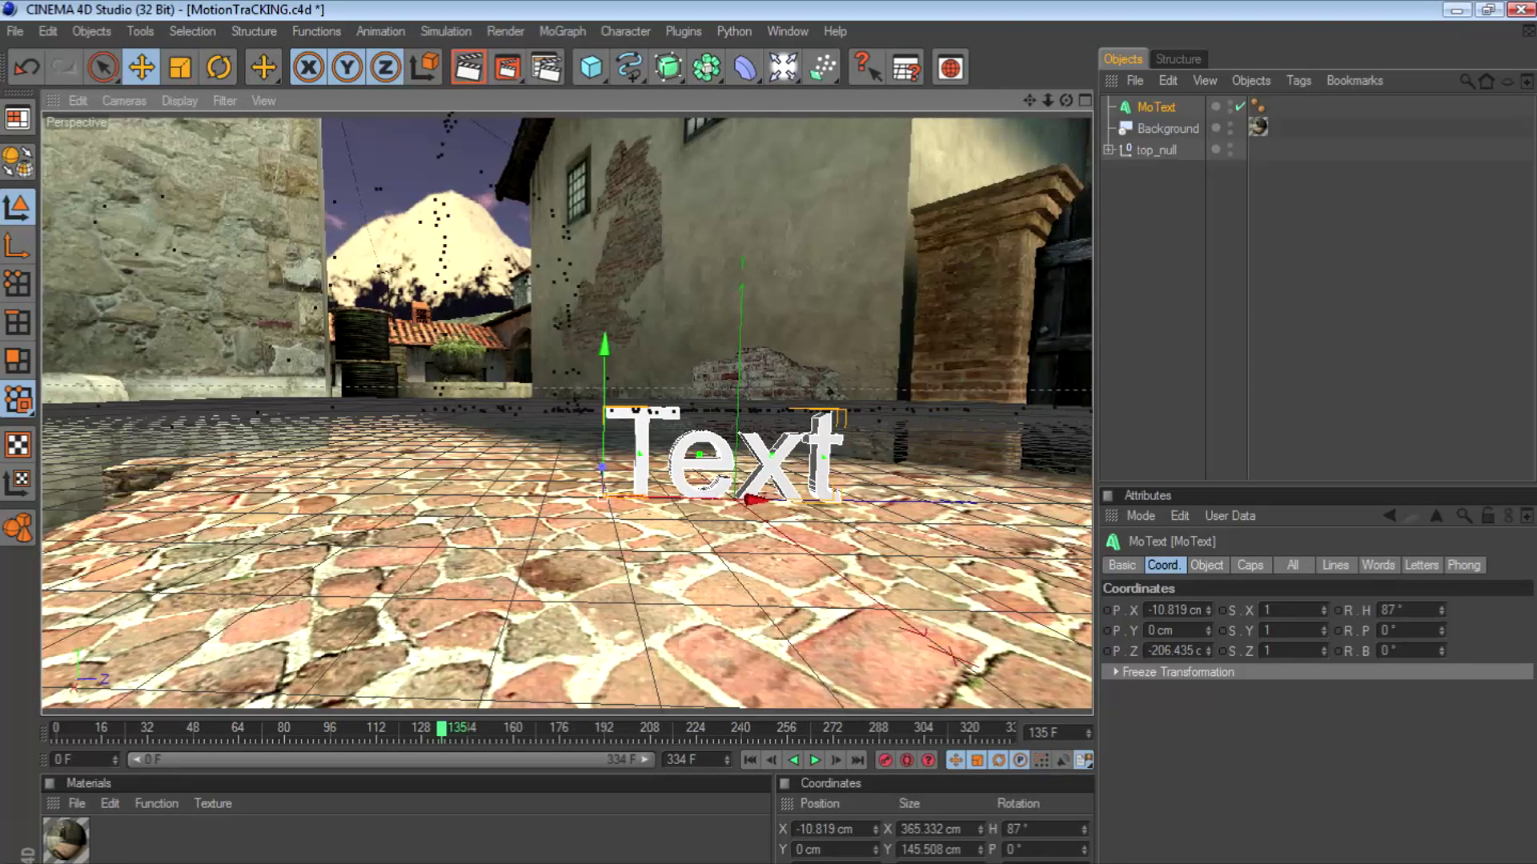
pyautogui.moveTo(441, 729)
pyautogui.mouseDown()
pyautogui.moveTo(204, 729)
pyautogui.moveTo(455, 729)
pyautogui.mouseUp()
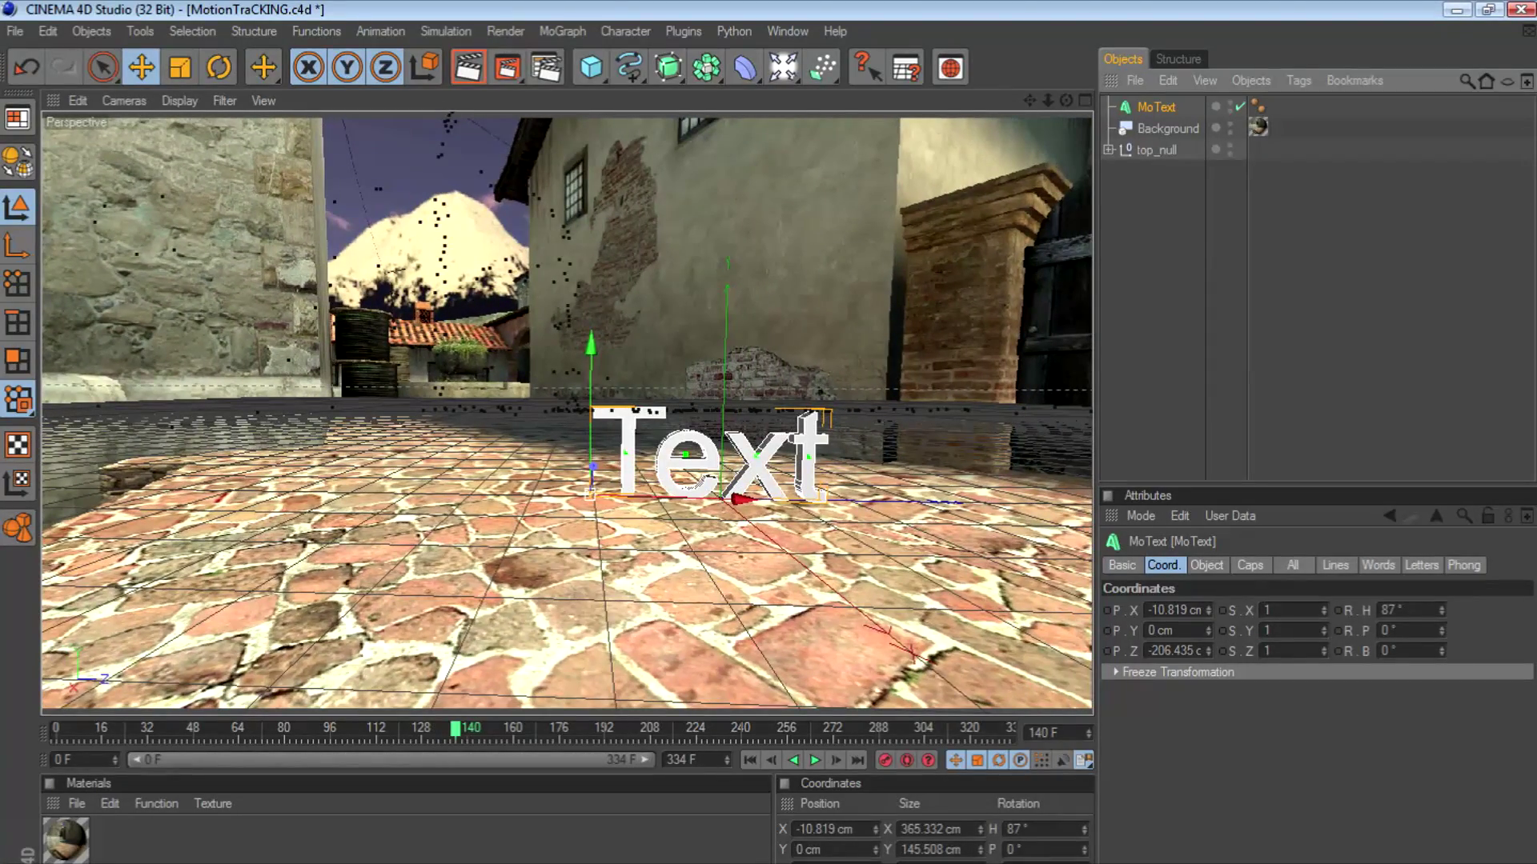
pyautogui.click(1207, 565)
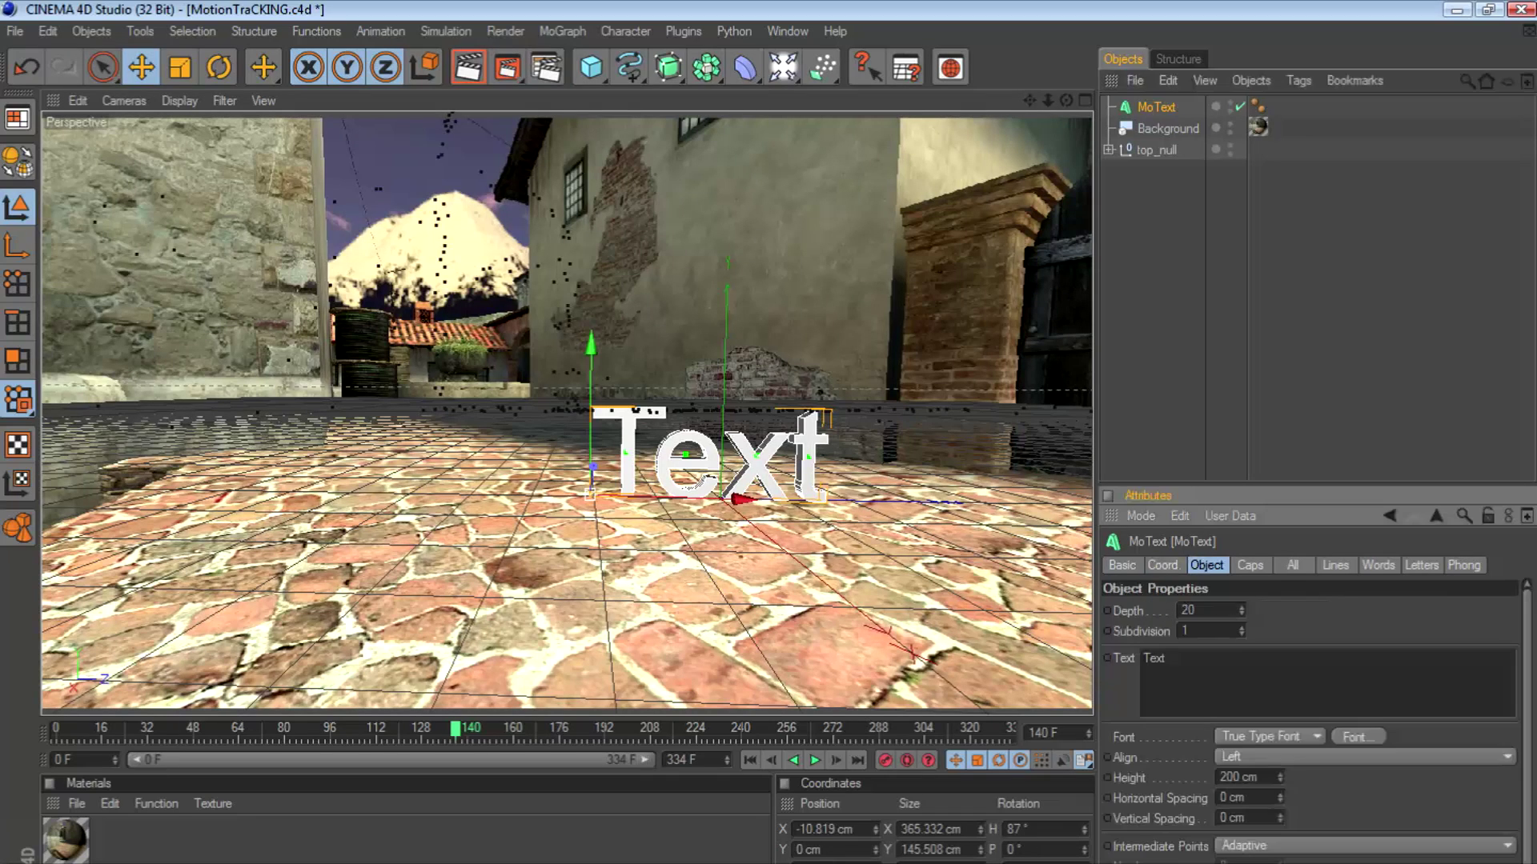
pyautogui.hotkey('ctrl', 'a')
pyautogui.write('TRIXXS')
pyautogui.click(1312, 304)
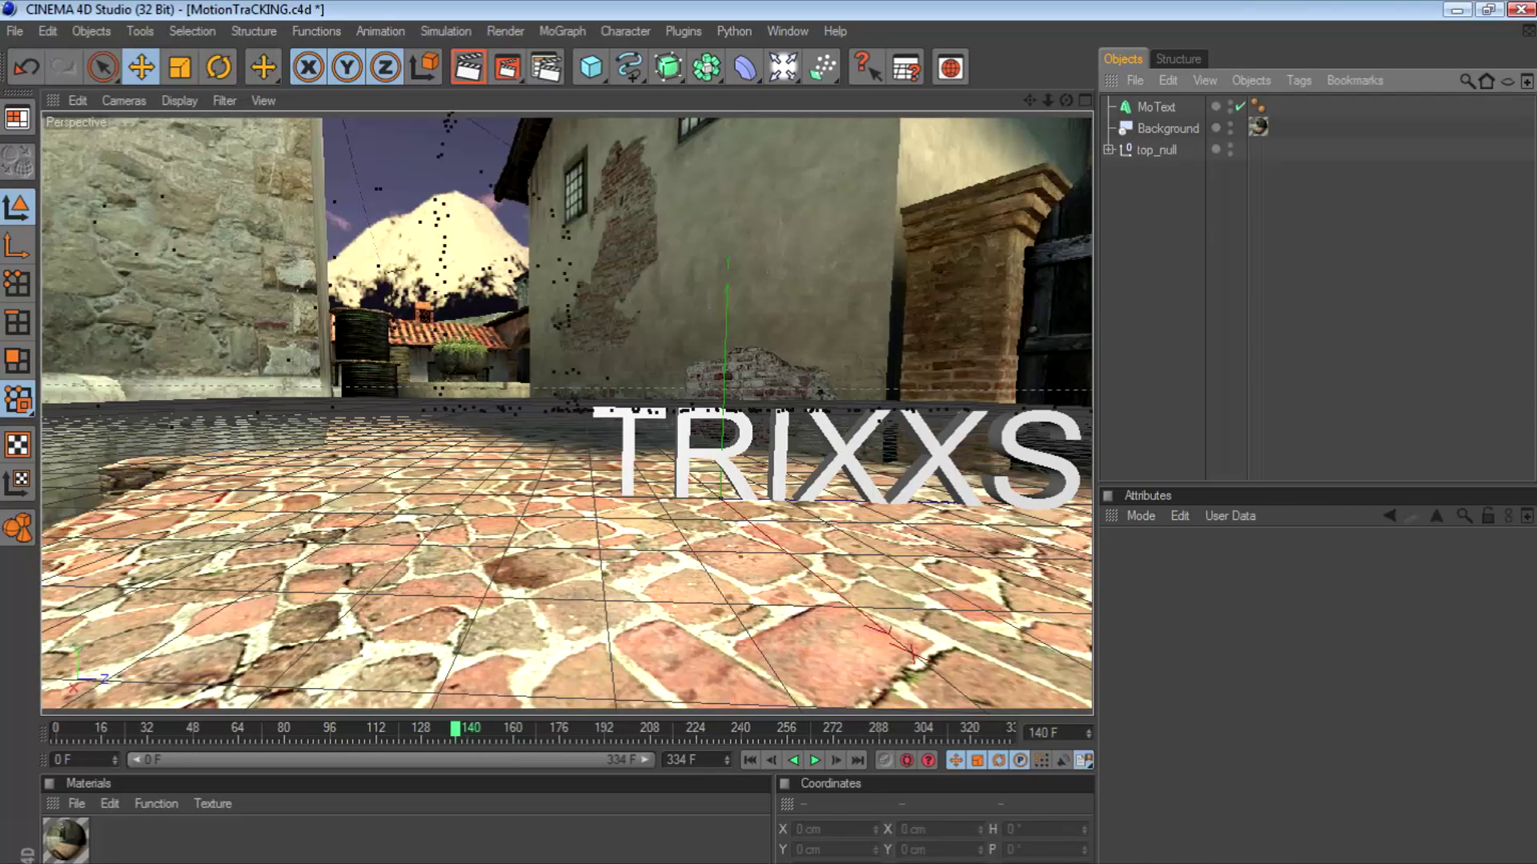
pyautogui.click(777, 456)
pyautogui.moveTo(741, 499); pyautogui.dragTo(583, 494)
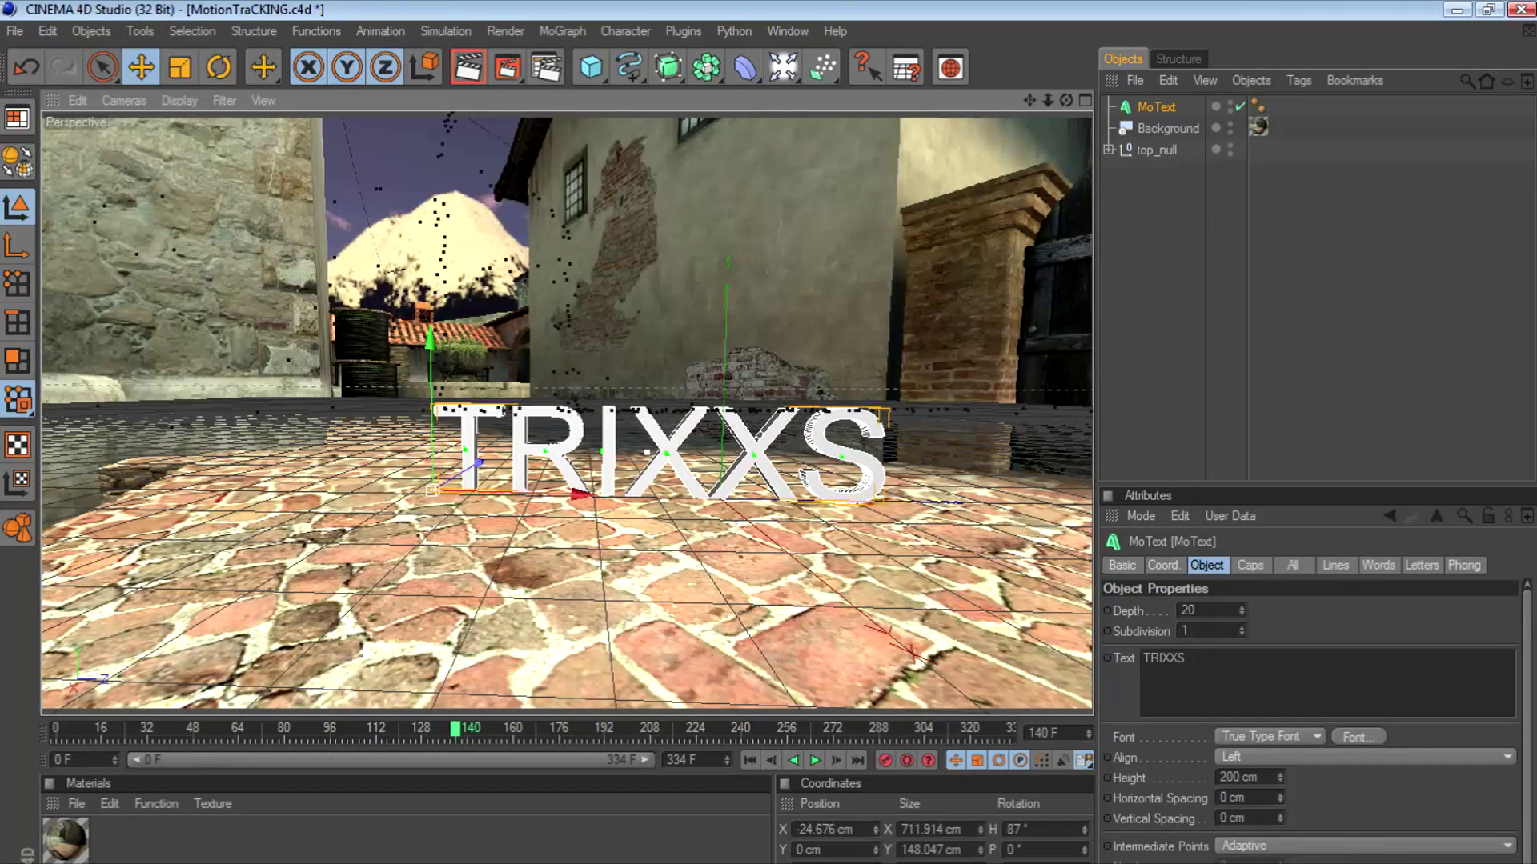
# - Change the font of the TRIXXS text to Ash
pyautogui.click(1359, 737)
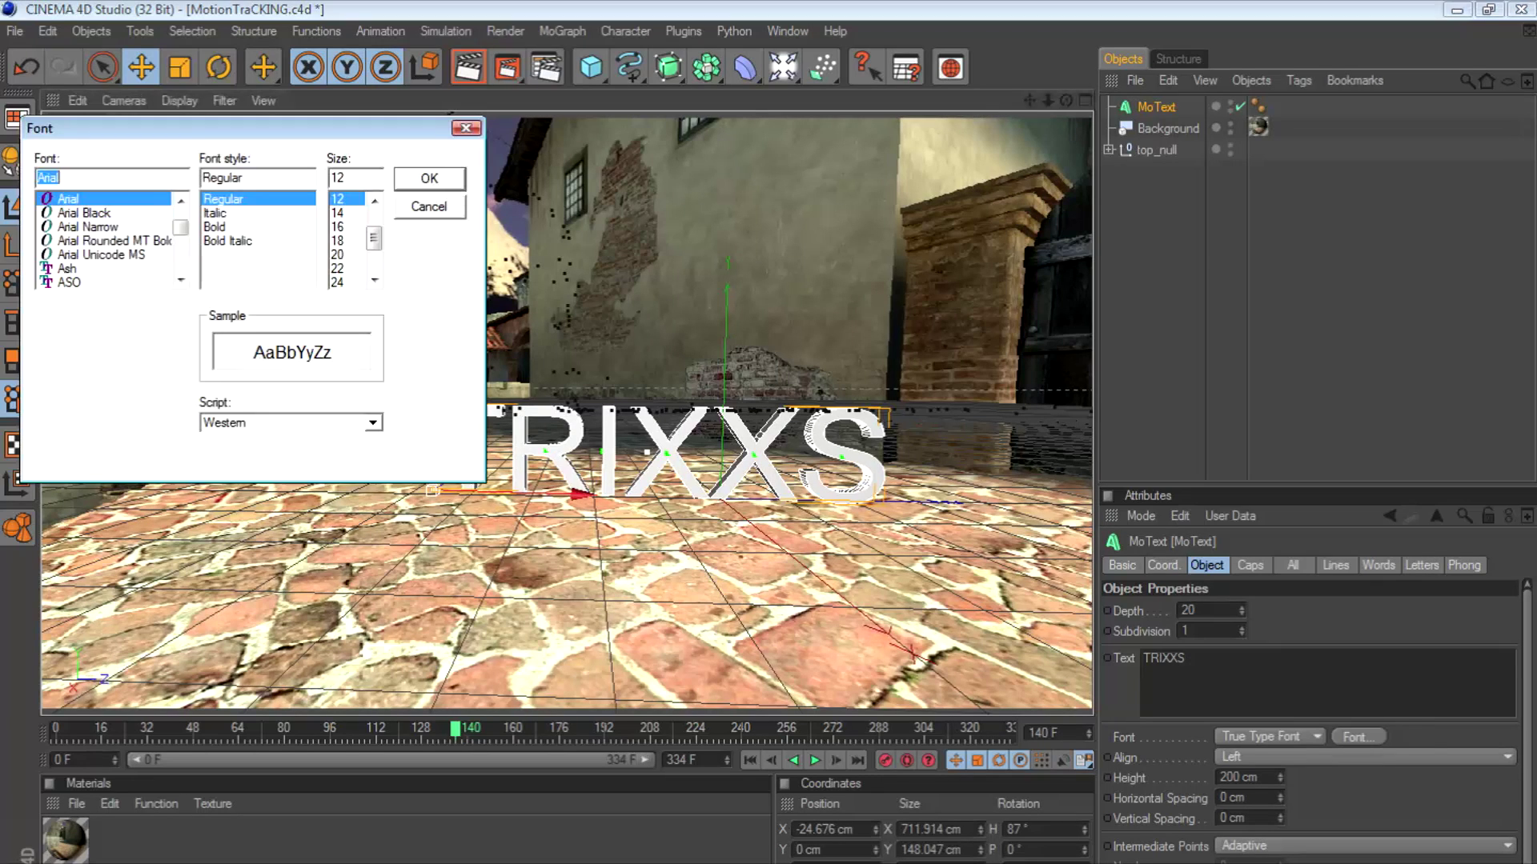
pyautogui.scroll(-1, 108, 240)
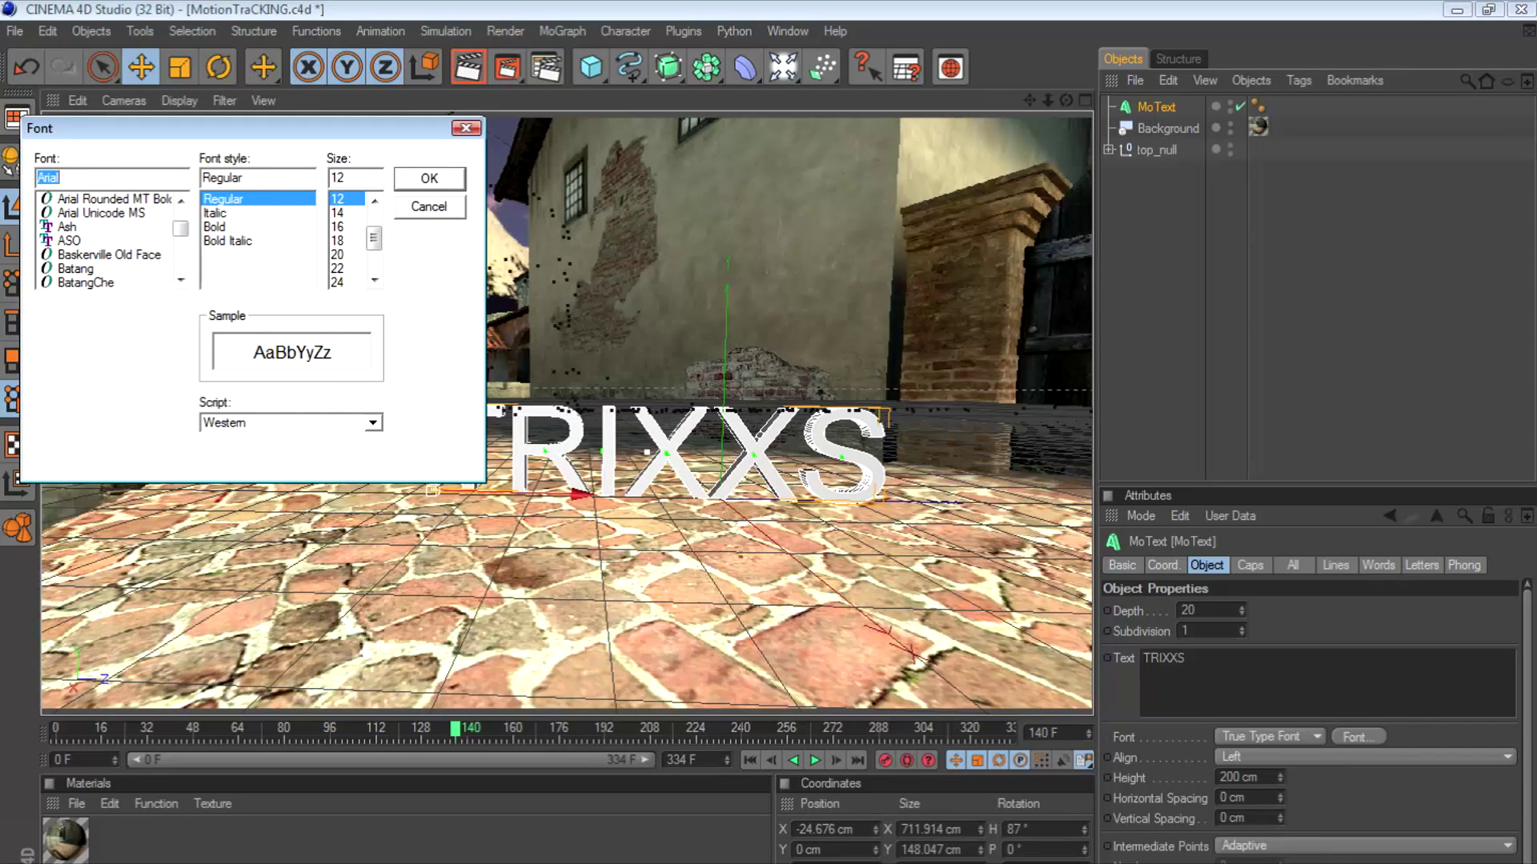
pyautogui.click(67, 227)
pyautogui.press('Return')
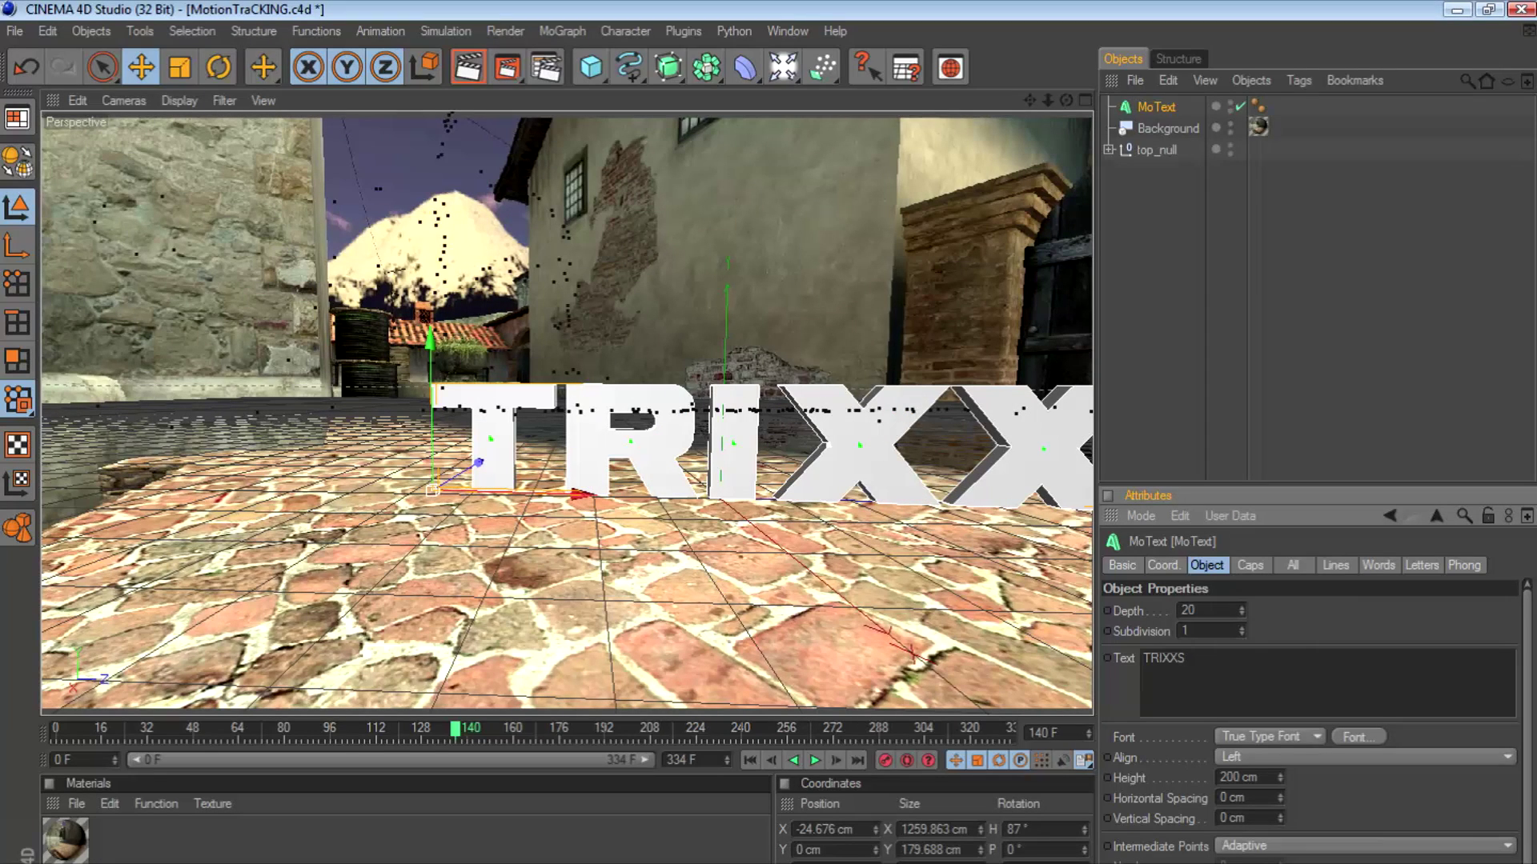
# - Set the text's depth to 64 and height to 142 cm, and scale it to 0.83 in X and 1.05 in Y
pyautogui.moveTo(1280, 777); pyautogui.dragTo(1280, 861)
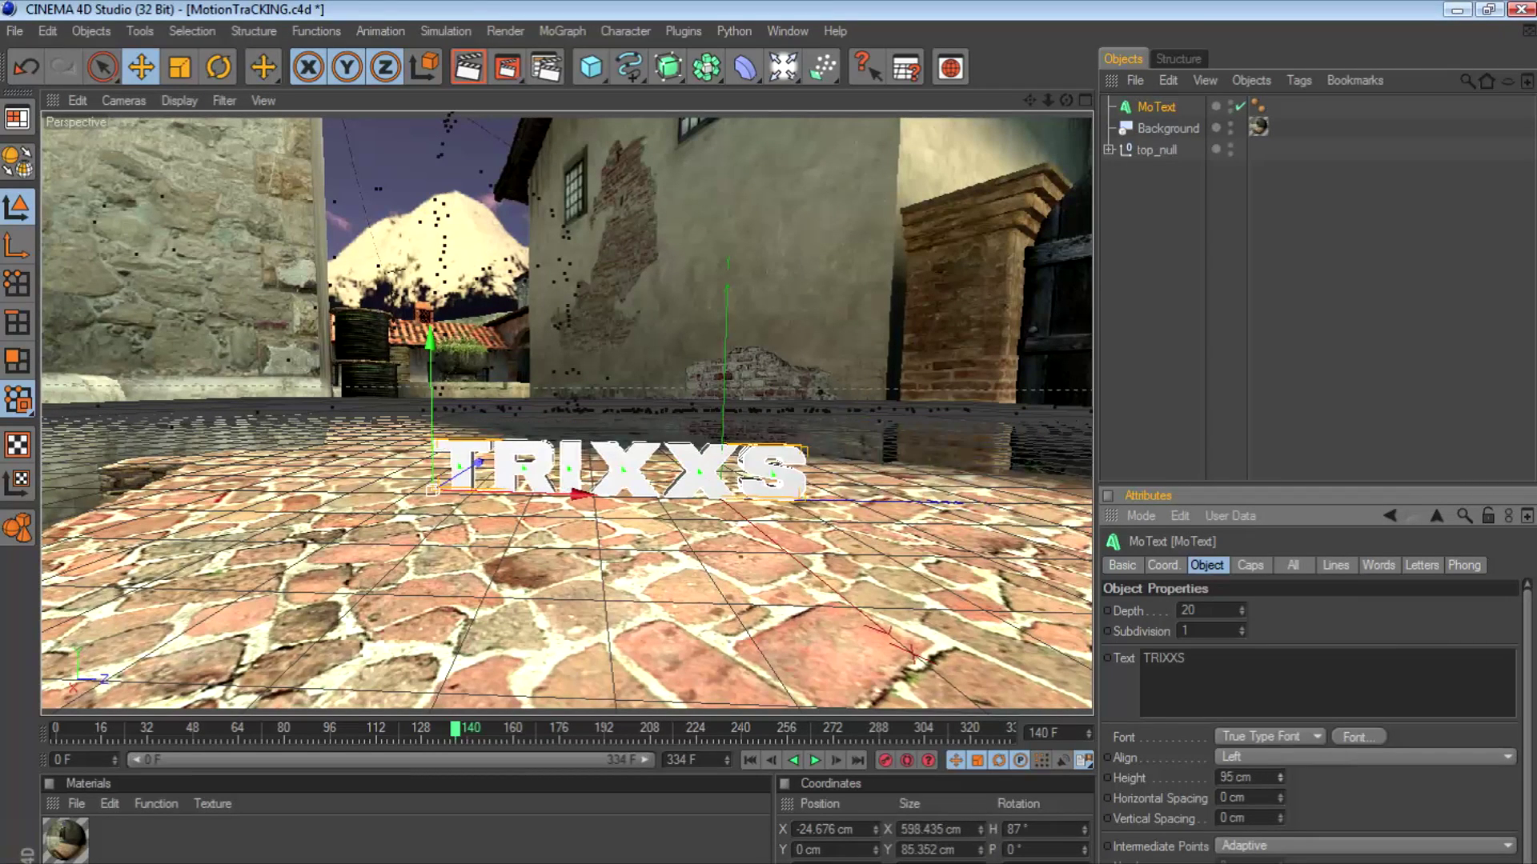
pyautogui.moveTo(1241, 611); pyautogui.dragTo(1241, 579)
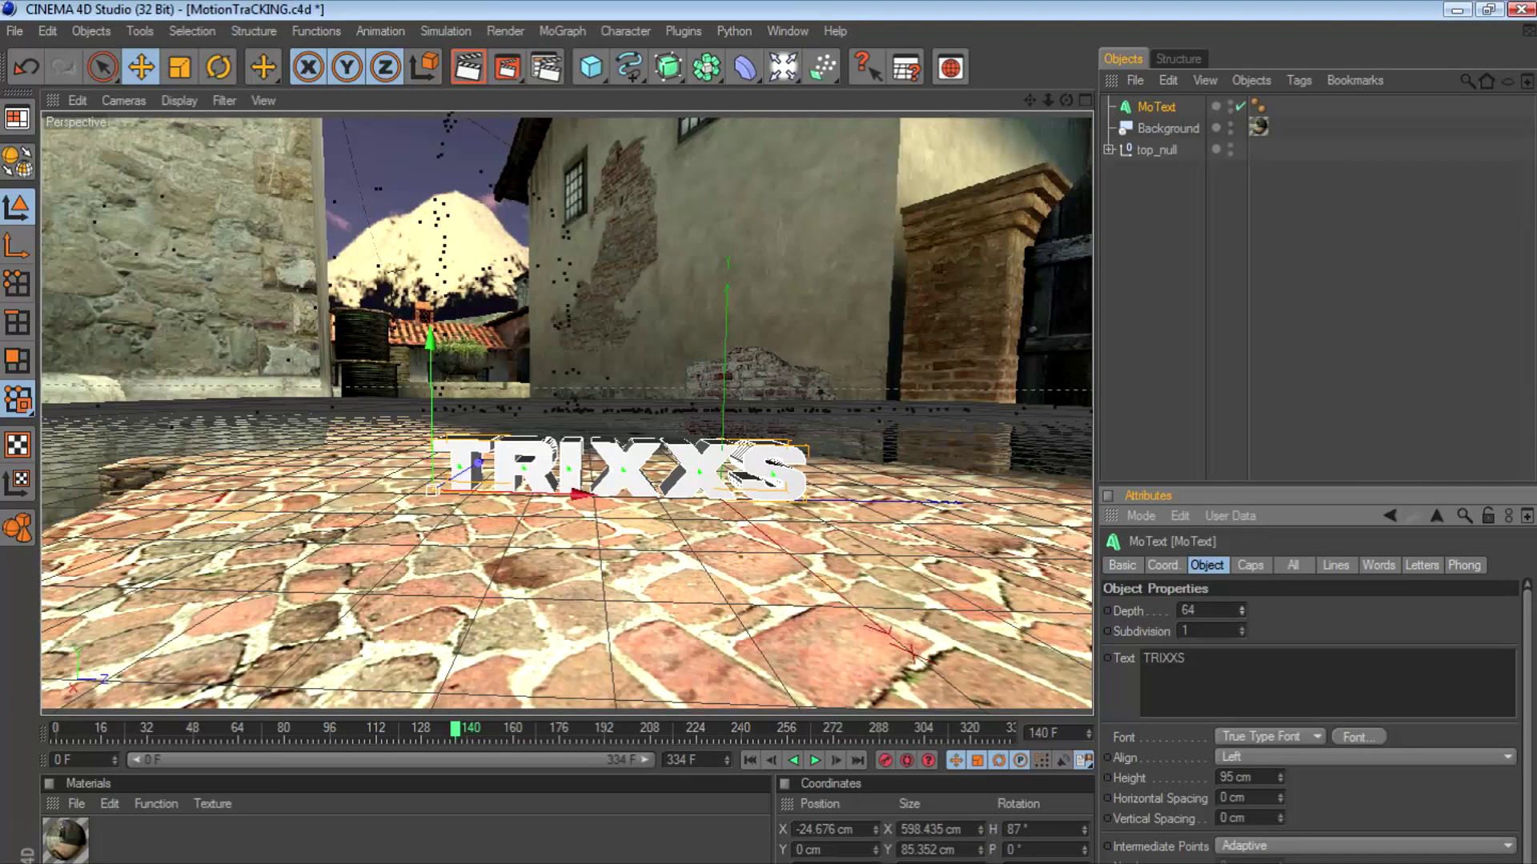
pyautogui.moveTo(1280, 777); pyautogui.dragTo(1280, 745)
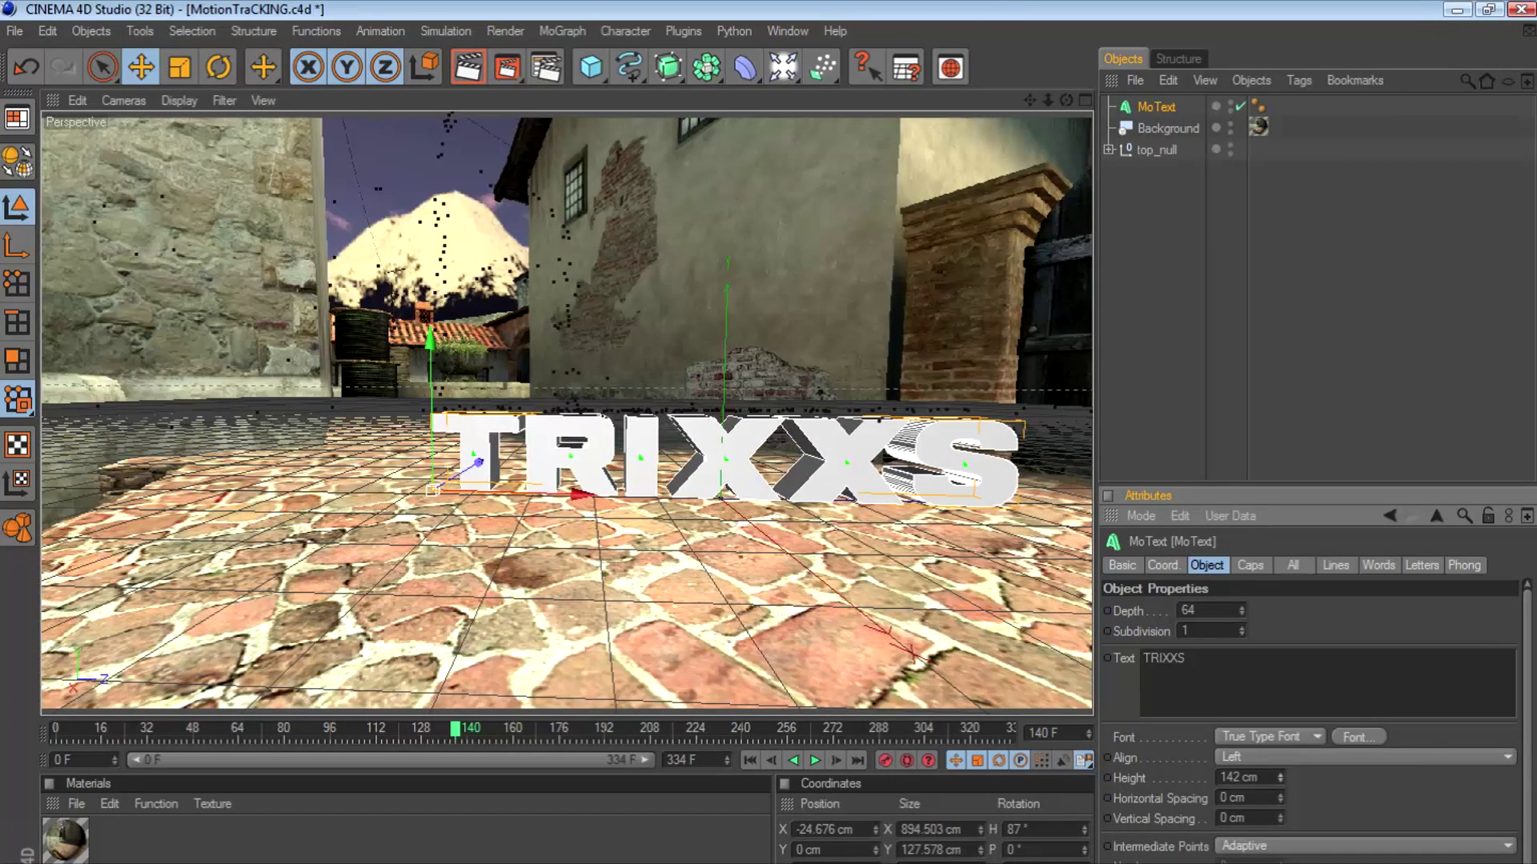
pyautogui.click(1165, 566)
pyautogui.moveTo(1325, 632); pyautogui.dragTo(1324, 622)
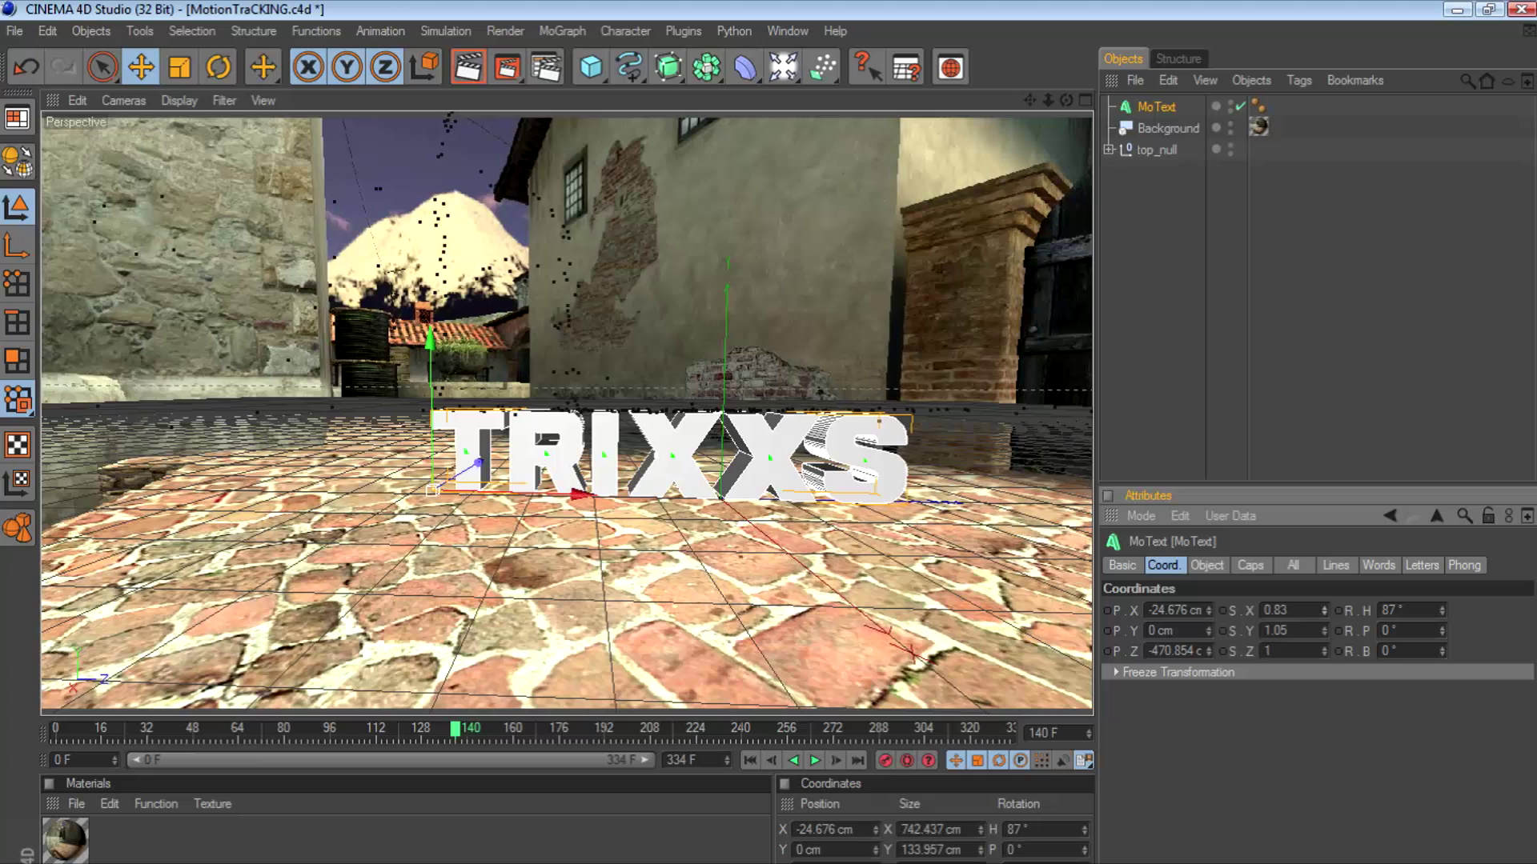
# - Give the text a Fillet Cap at the start with 24 steps and a 5 cm radius, and preview-render the view
pyautogui.click(1250, 566)
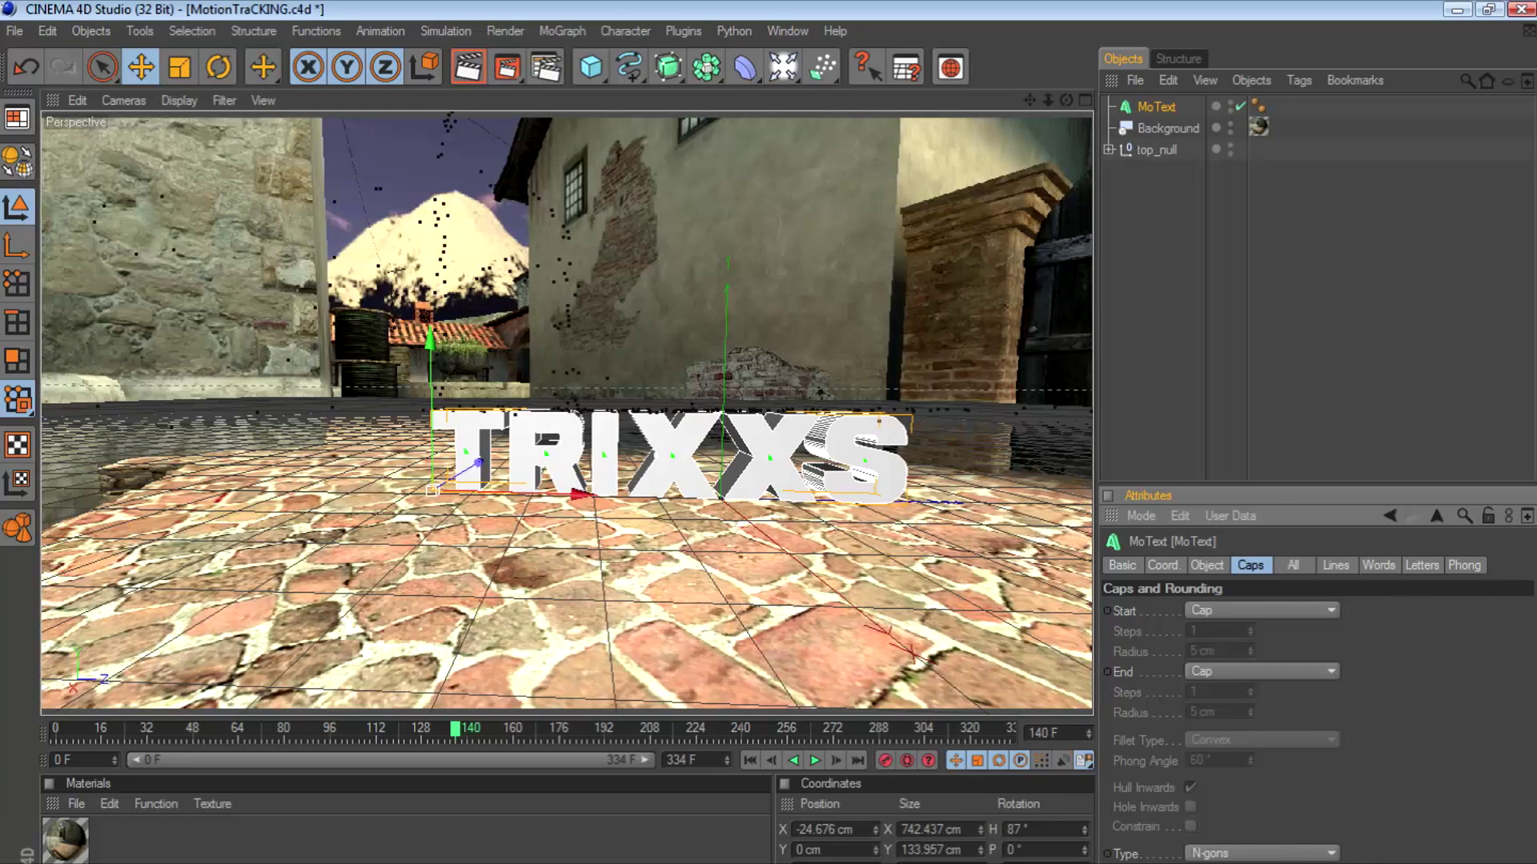
pyautogui.click(1262, 611)
pyautogui.click(1225, 693)
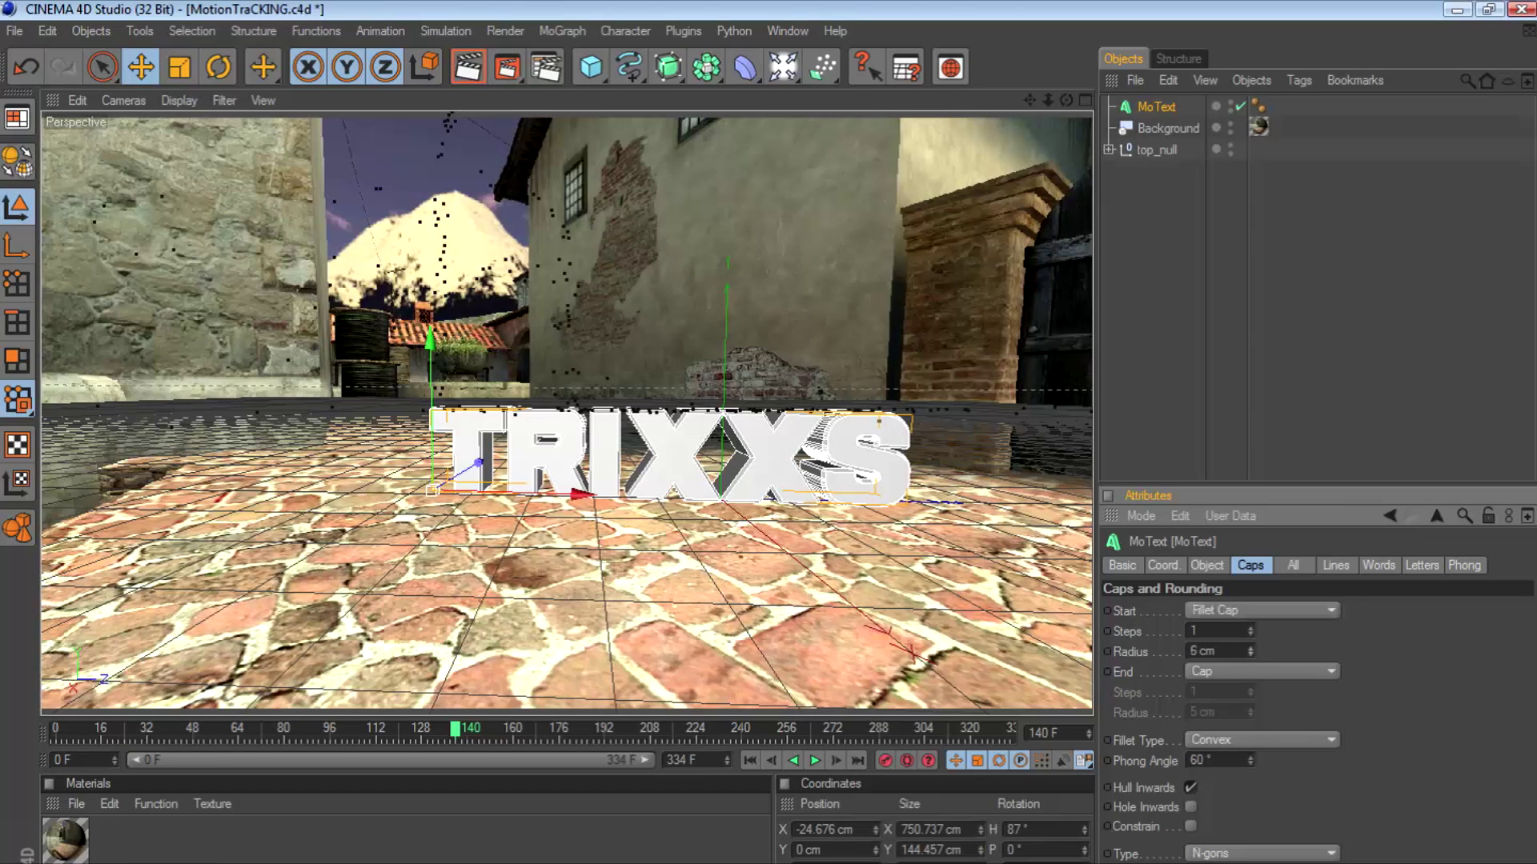
pyautogui.moveTo(1251, 652); pyautogui.dragTo(1250, 645)
pyautogui.moveTo(1250, 631); pyautogui.dragTo(1250, 612)
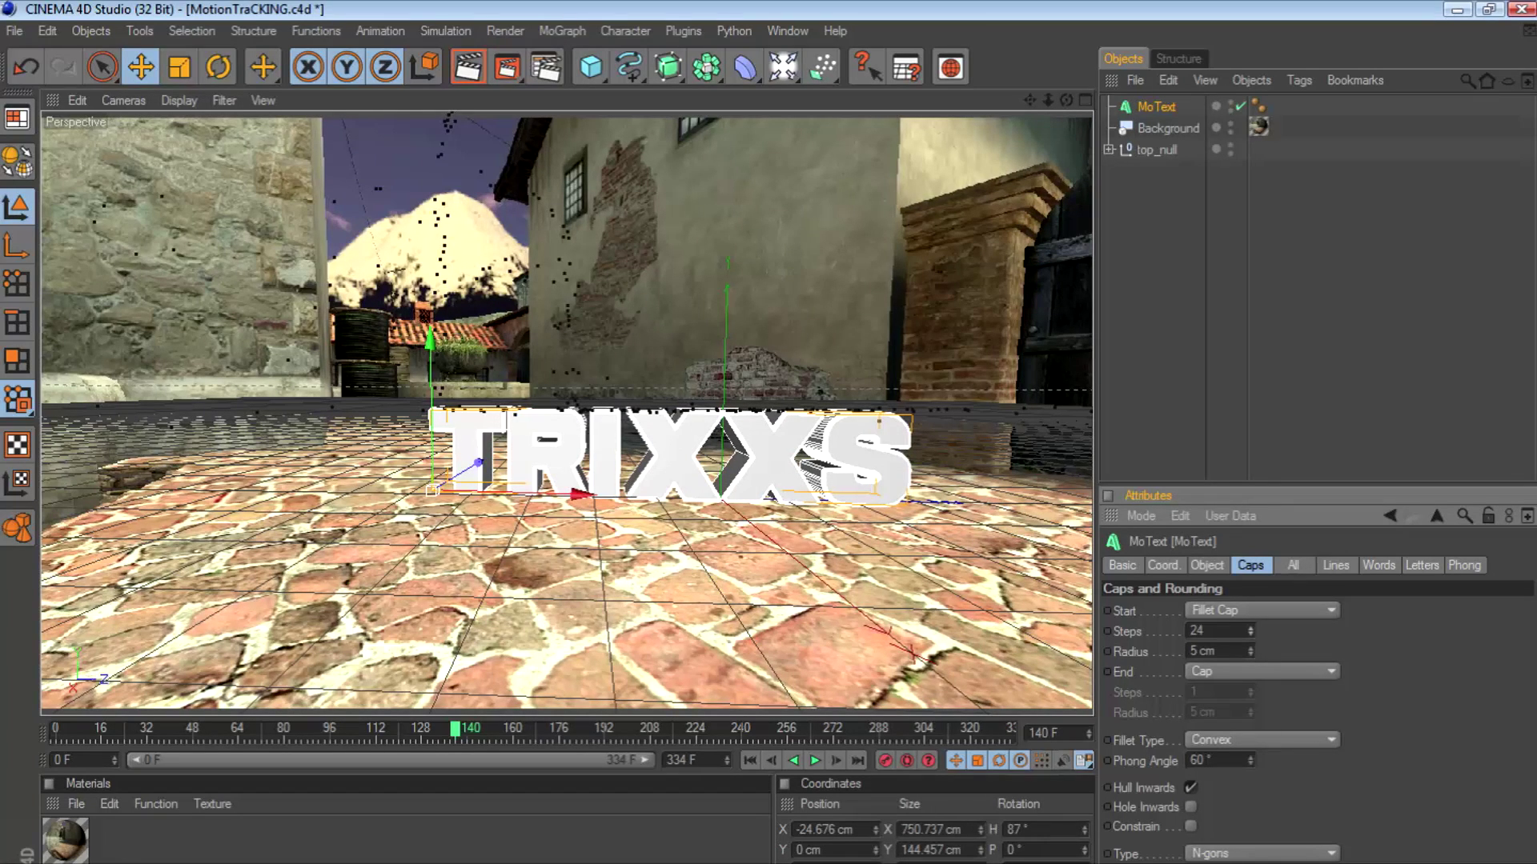
pyautogui.hotkey('ctrl', 'r')
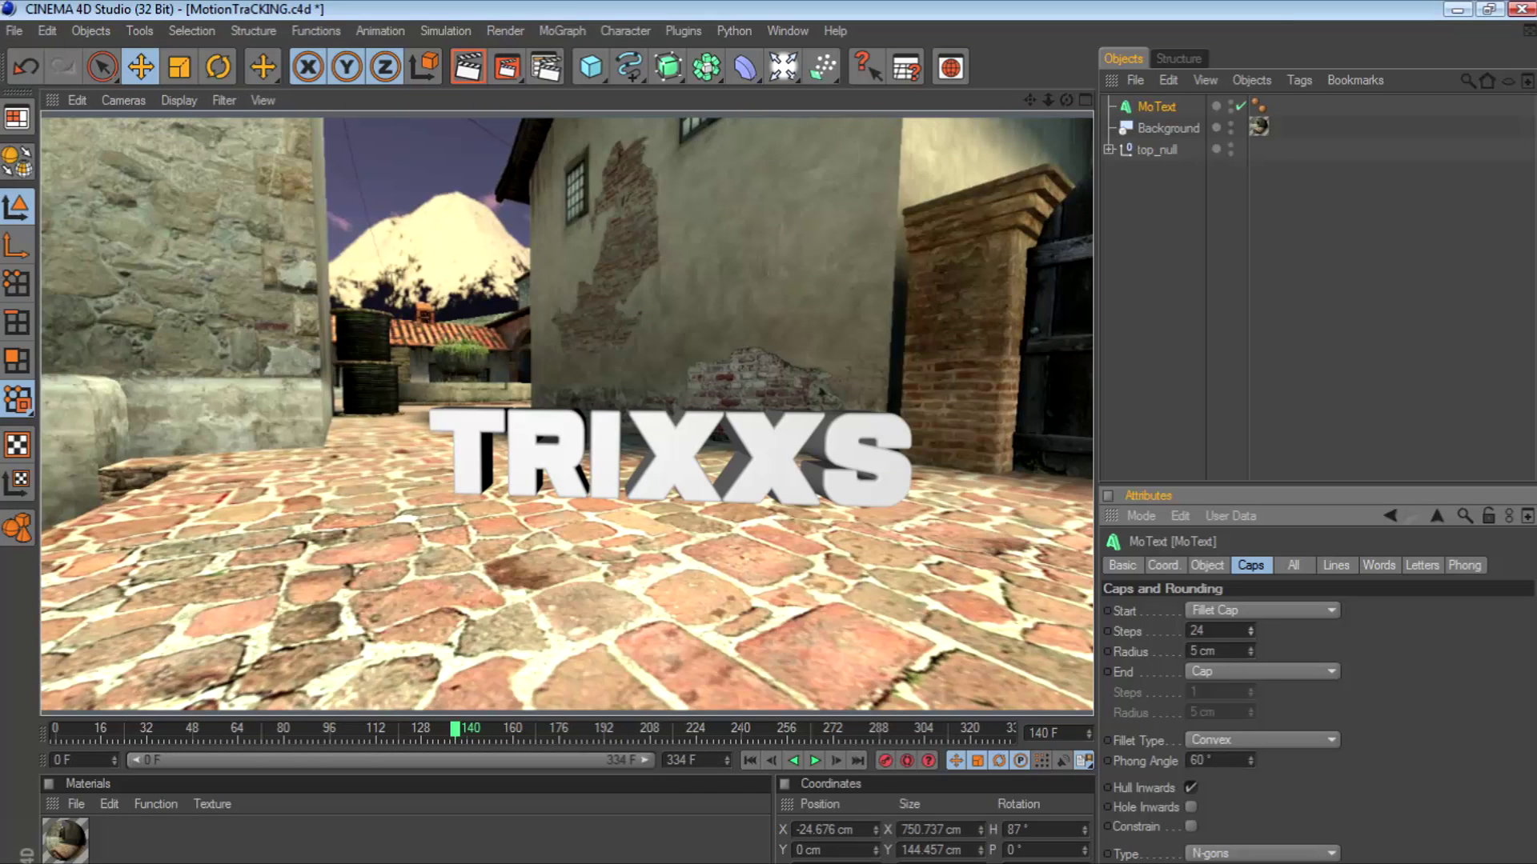
# - Add a Floor object and set its X and Z scale to 20
pyautogui.click(783, 67)
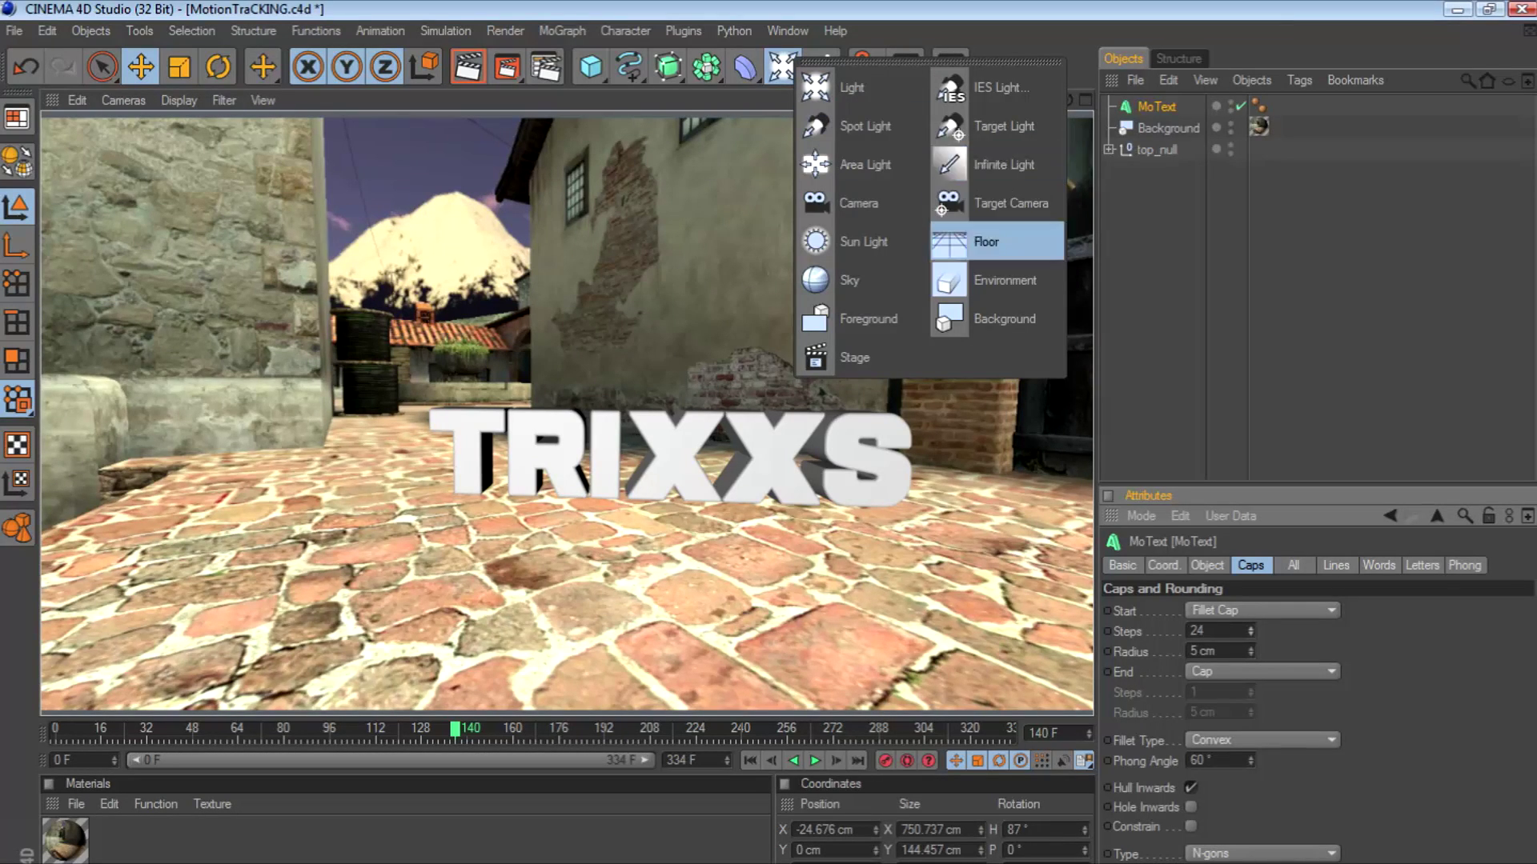
pyautogui.click(969, 241)
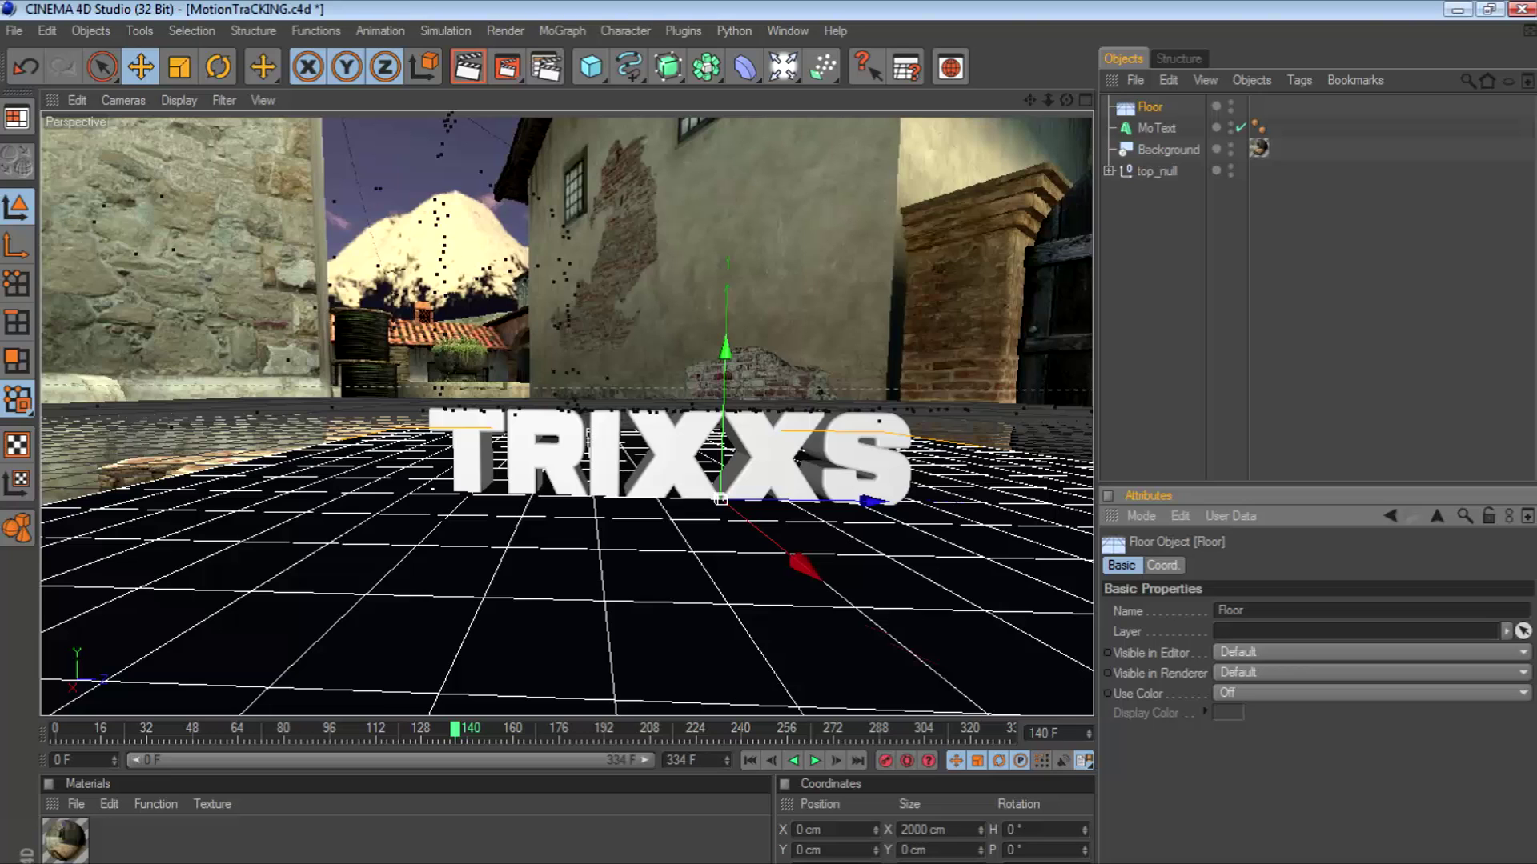
pyautogui.click(1163, 566)
pyautogui.doubleClick(1268, 611)
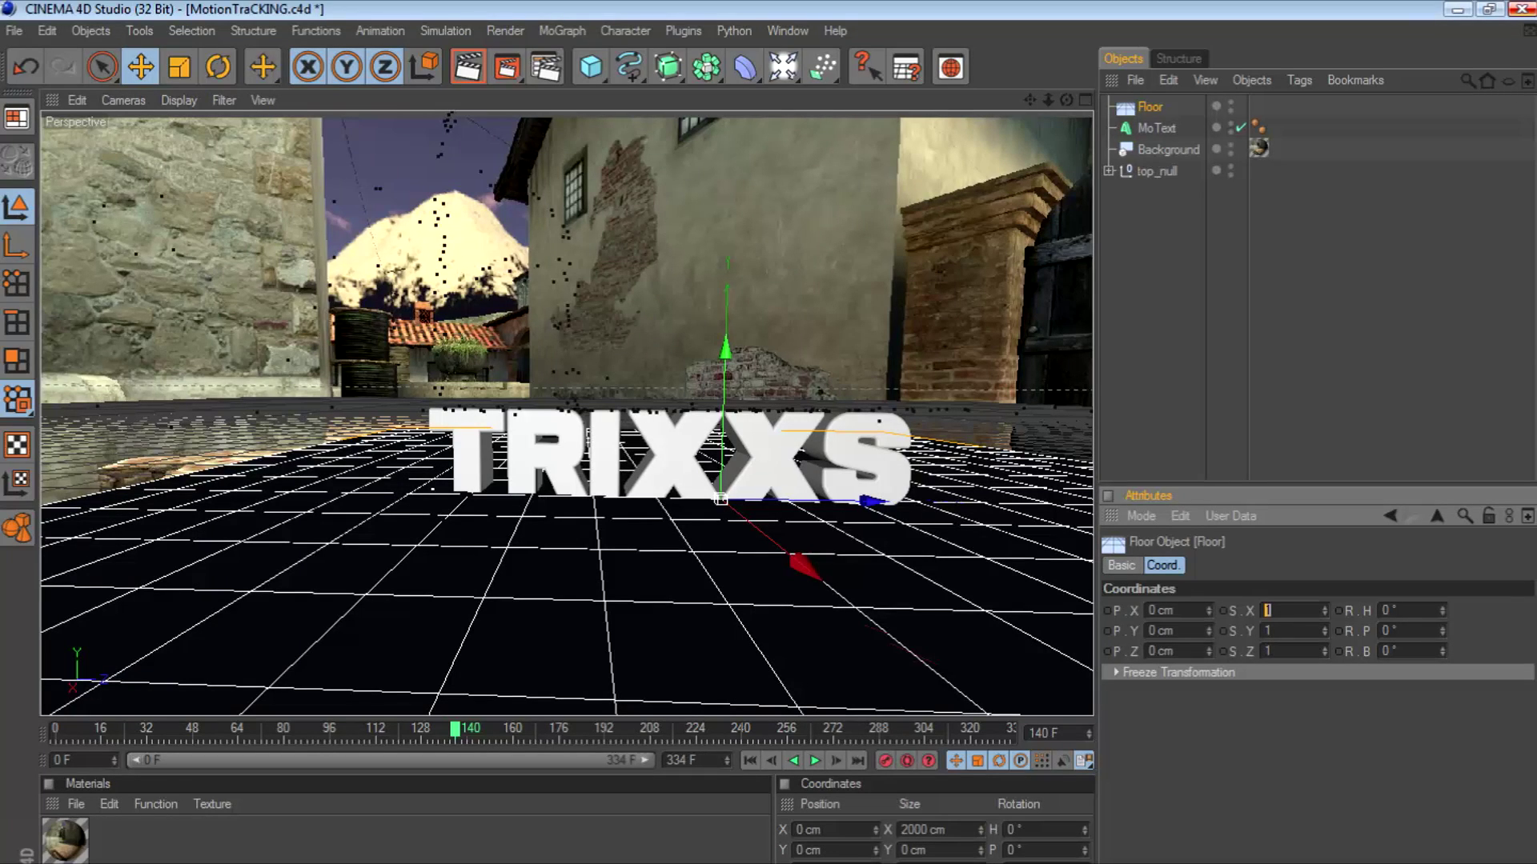
pyautogui.write('20')
pyautogui.press('Return')
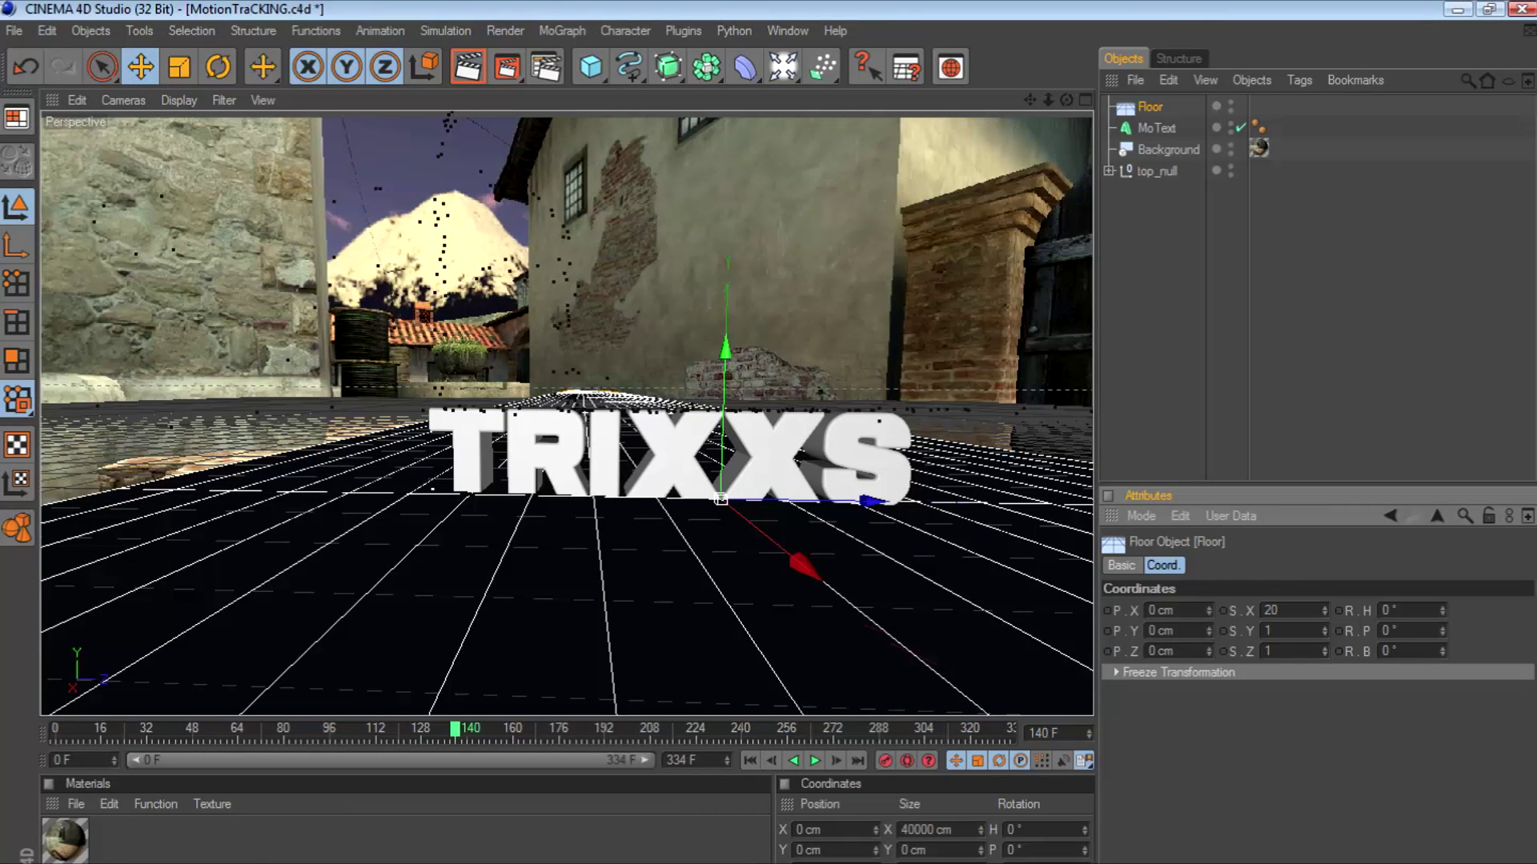
pyautogui.doubleClick(1270, 652)
pyautogui.write('20')
pyautogui.press('Return')
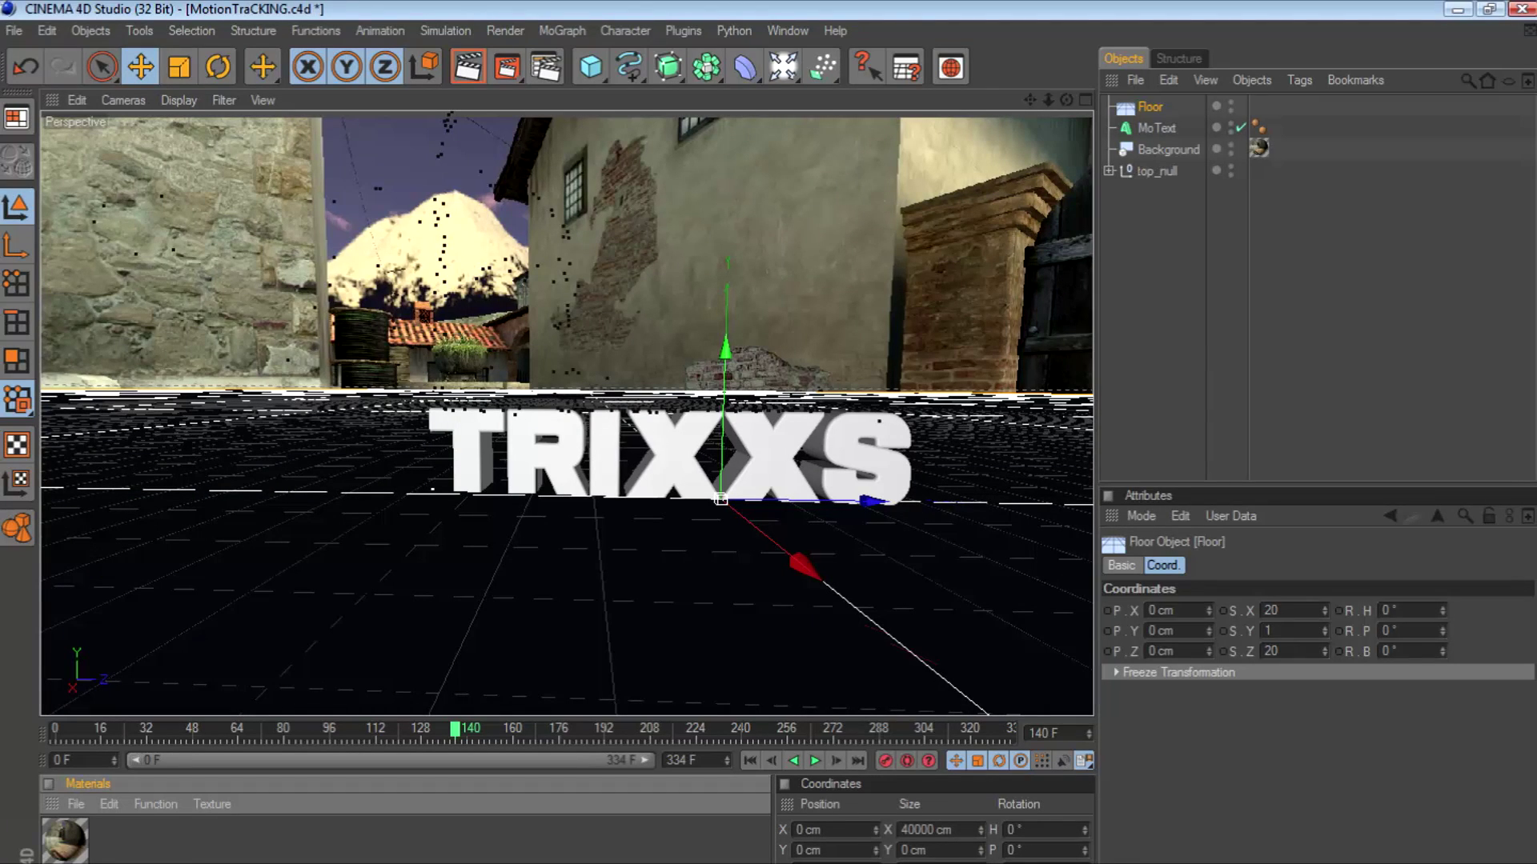
# - Apply the video material to the Floor and add a Compositing tag with Self Shadowing disabled and Compositing Background enabled
pyautogui.moveTo(65, 840); pyautogui.dragTo(1150, 107)
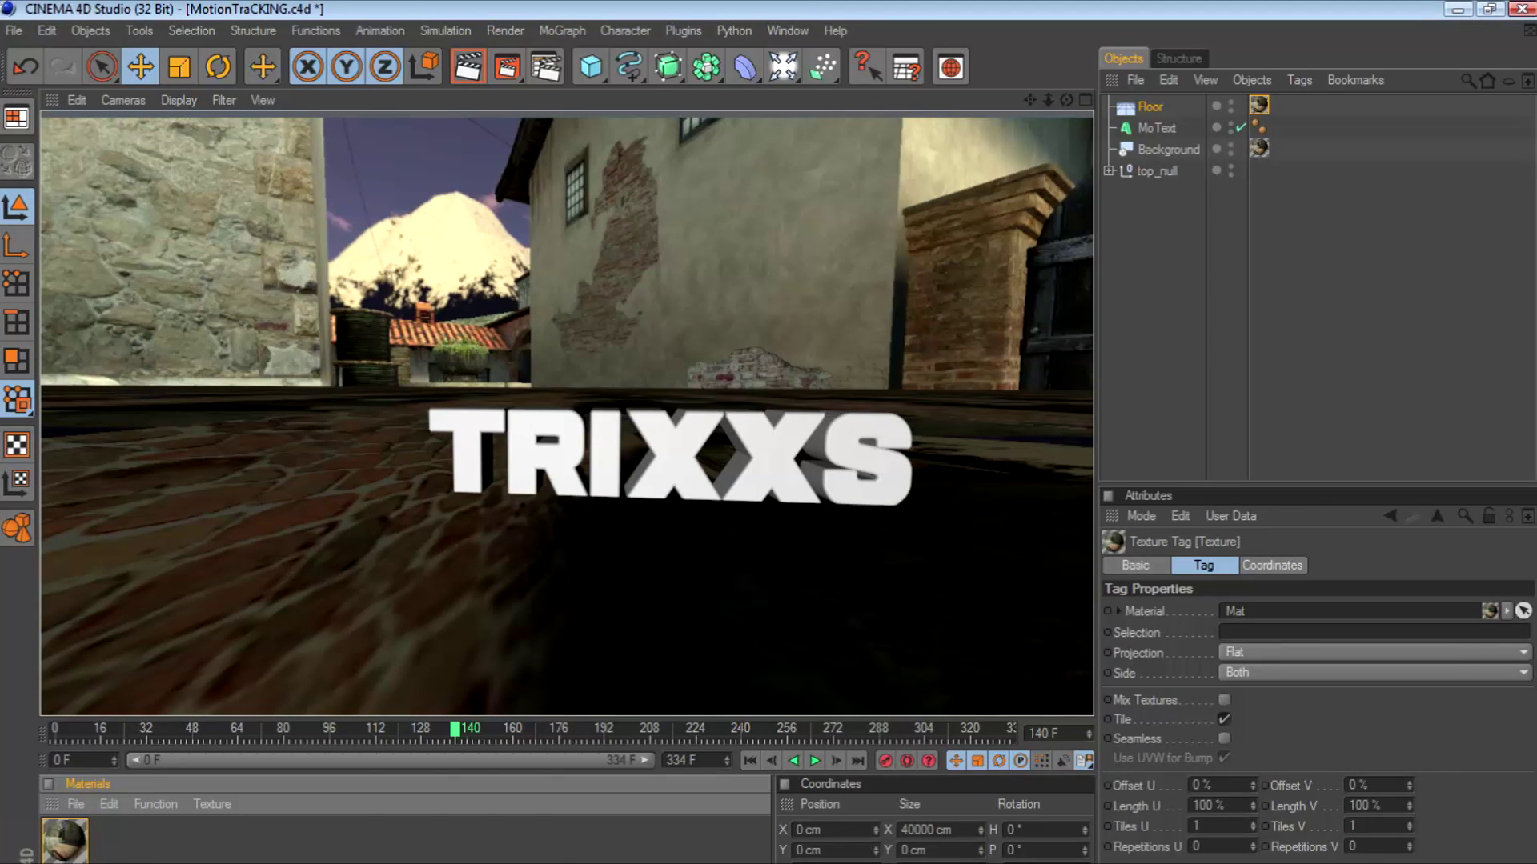
pyautogui.click(1153, 107)
pyautogui.rightClick(1156, 106)
pyautogui.moveTo(1200, 118)
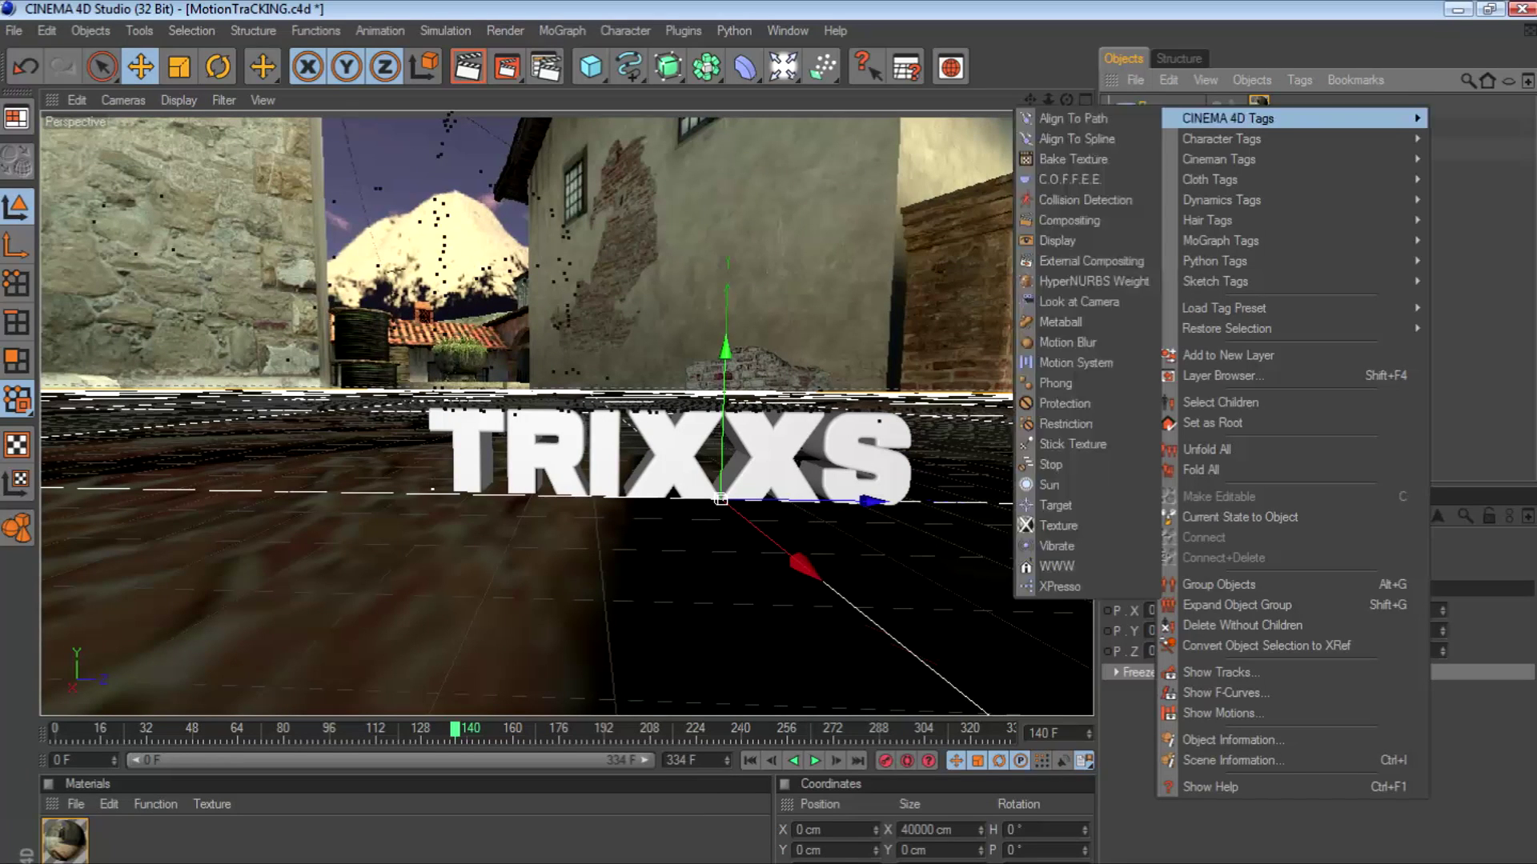
pyautogui.click(1069, 221)
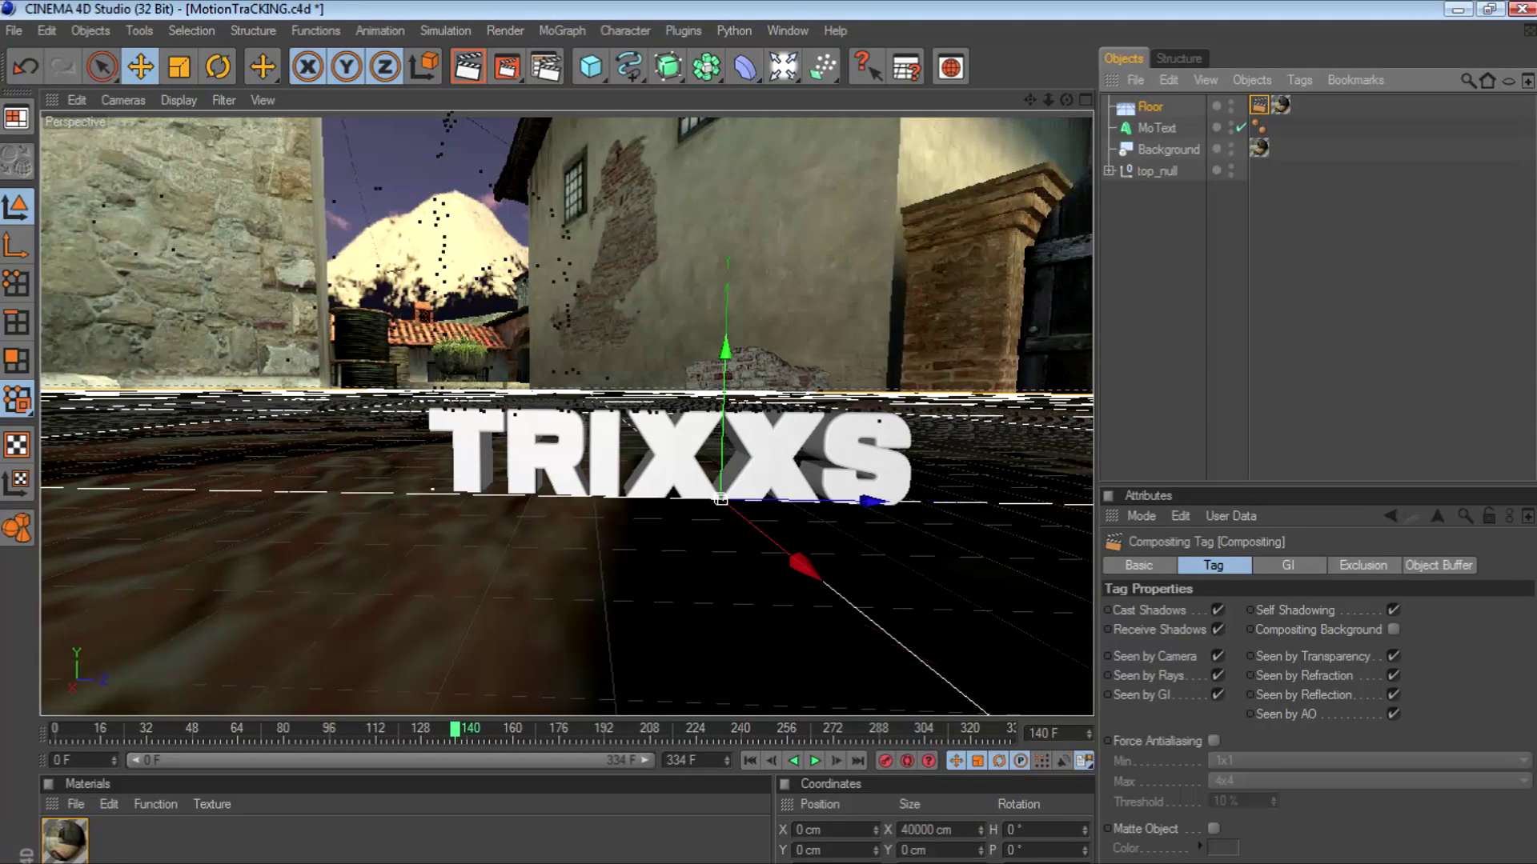
pyautogui.click(1393, 610)
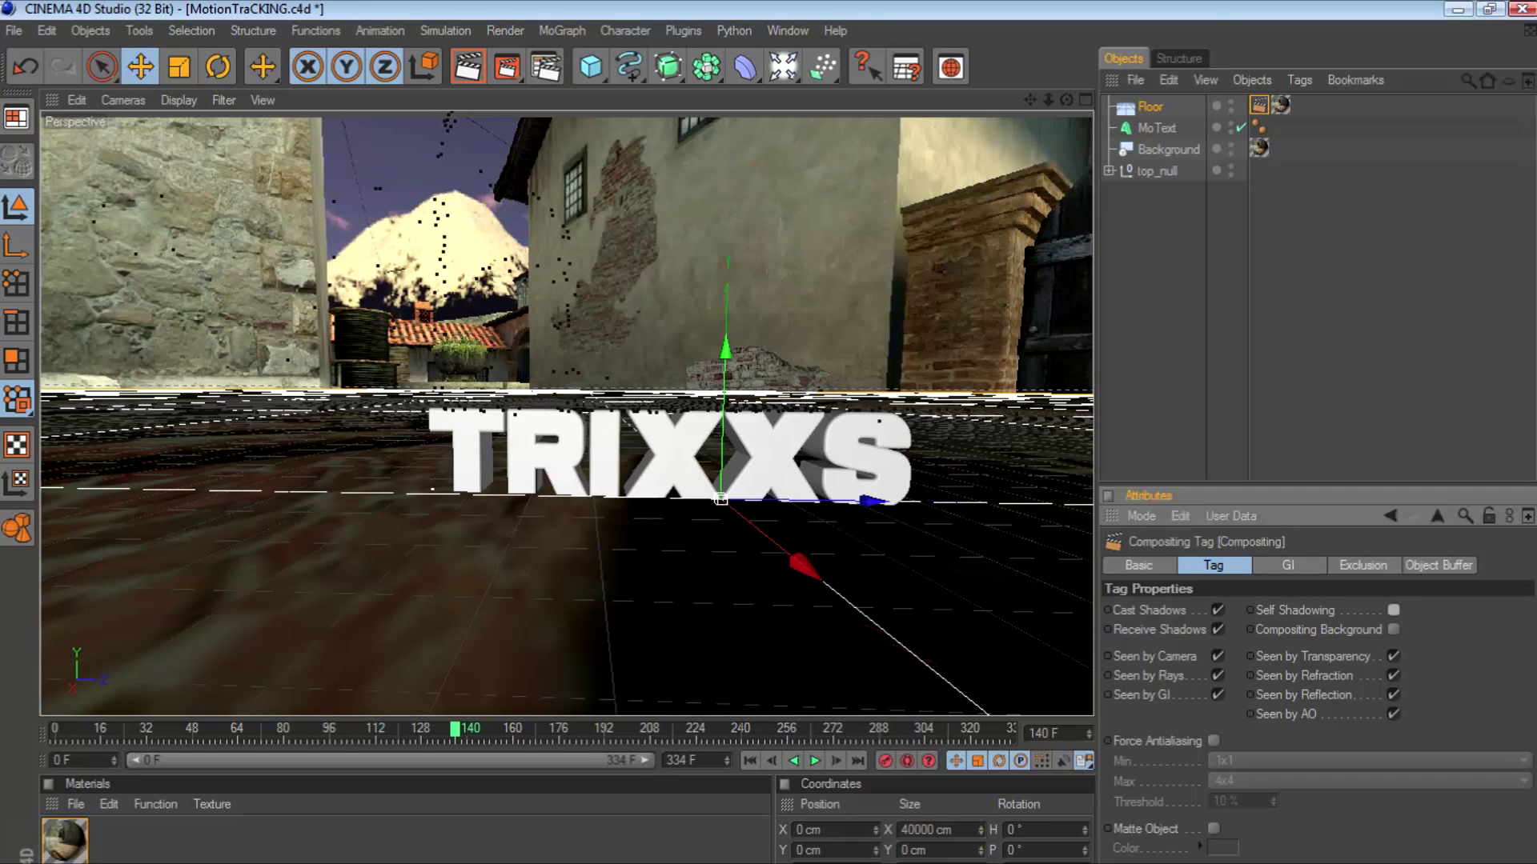
pyautogui.click(1393, 629)
pyautogui.click(1150, 106)
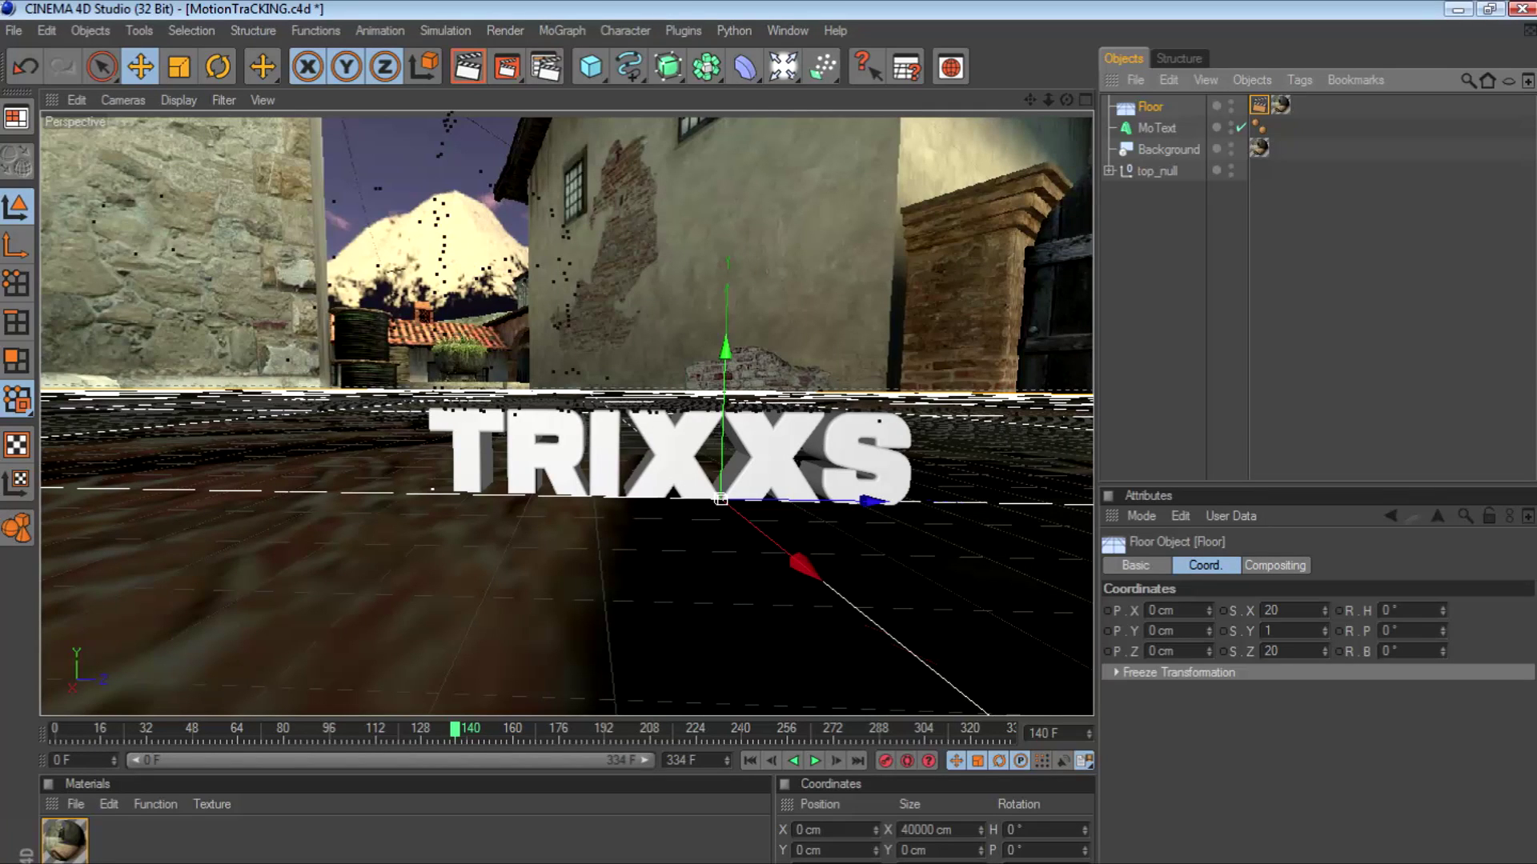
# - Set the Floor's texture projection to Frontal and preview-render the view
pyautogui.click(1281, 106)
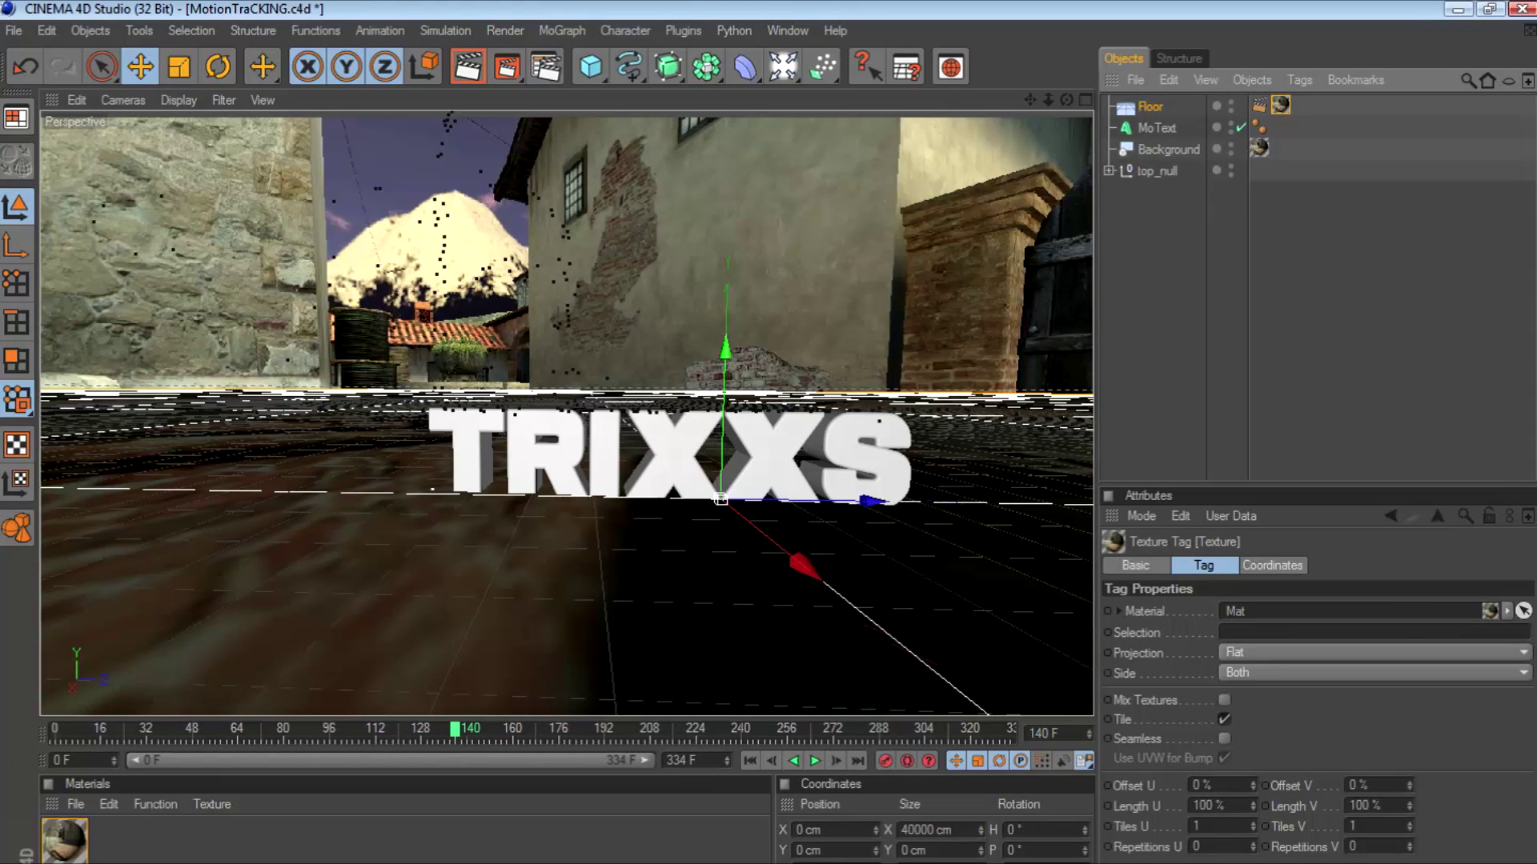
pyautogui.click(1373, 652)
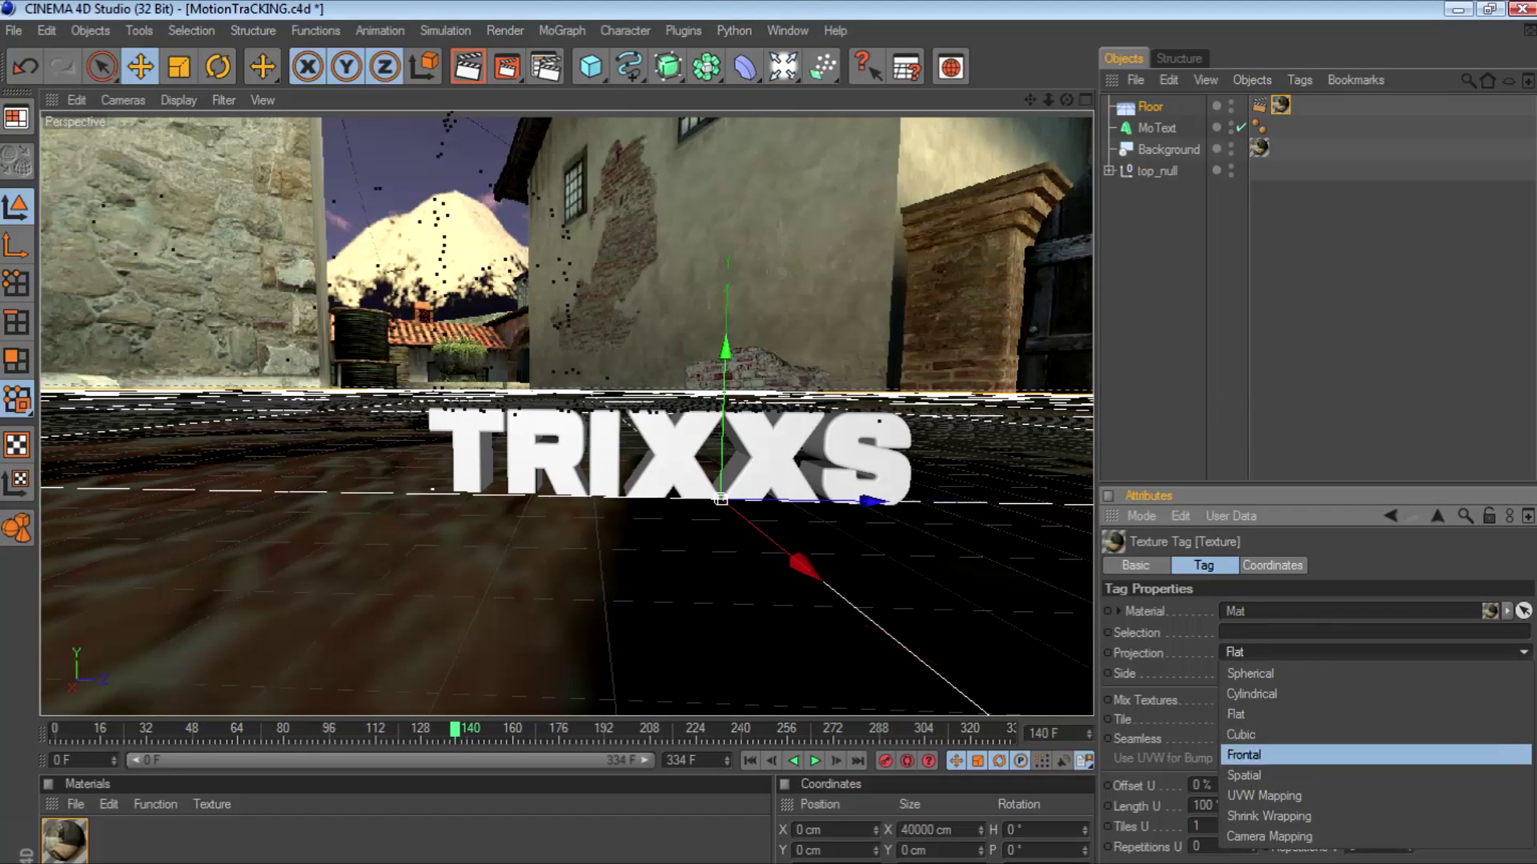
pyautogui.click(1265, 754)
pyautogui.click(468, 66)
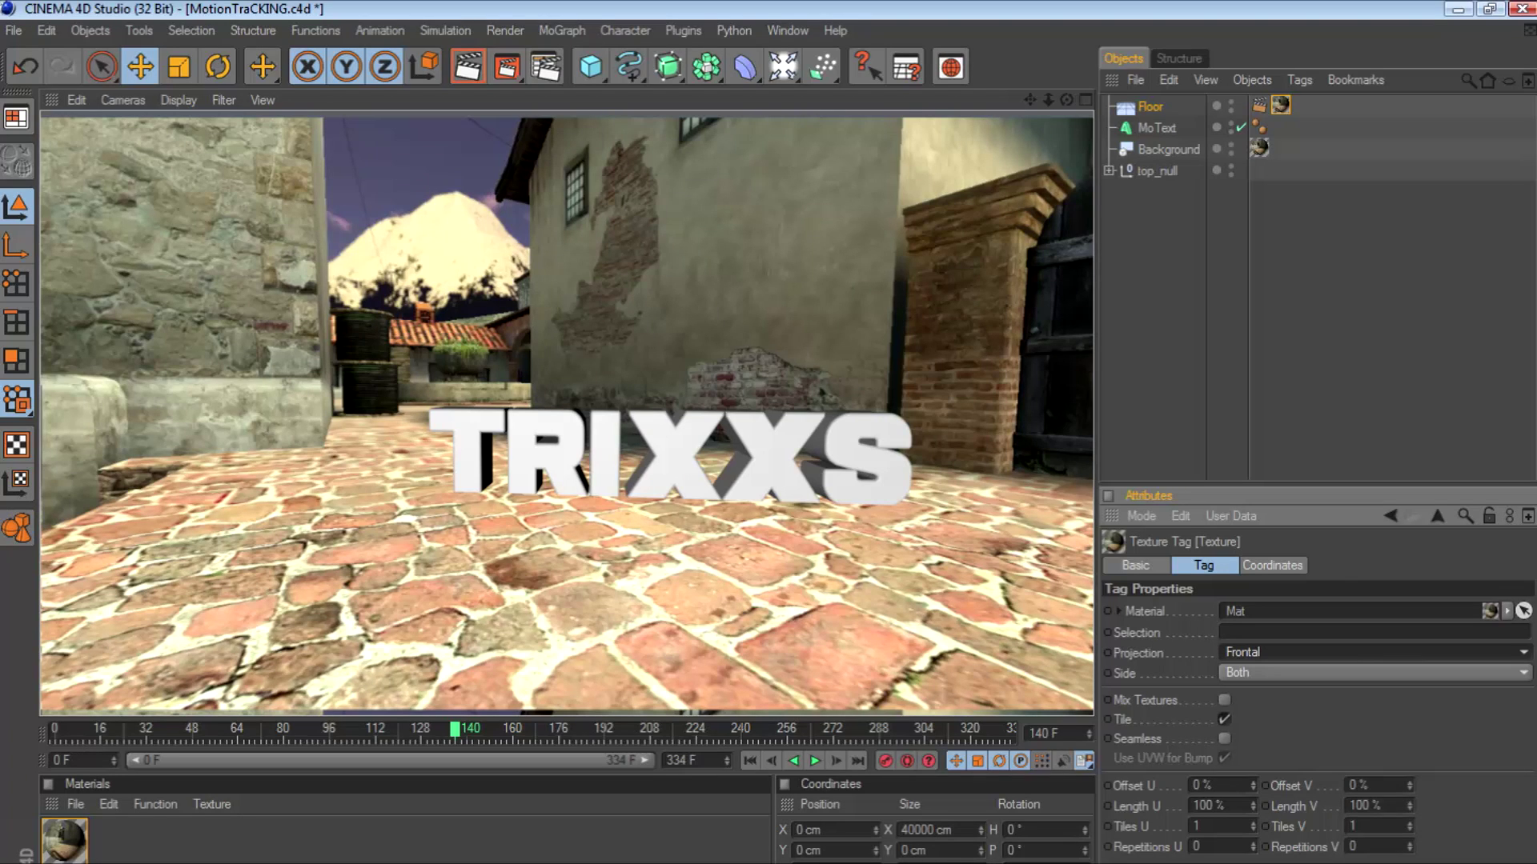
# - Add a Light and raise it above the text to about X 112 cm, Y 454 cm
pyautogui.click(1150, 106)
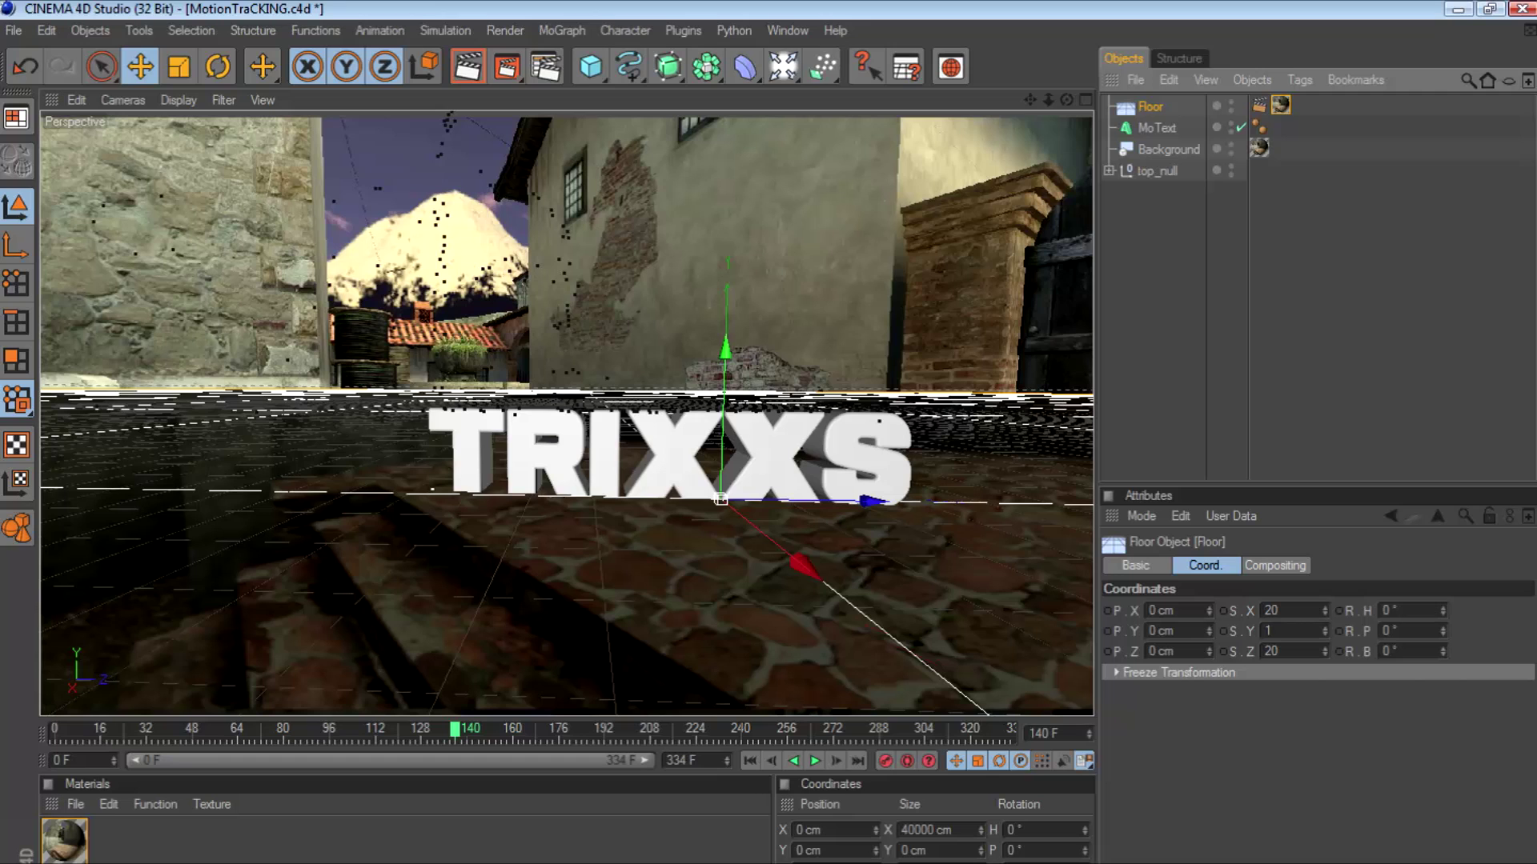
pyautogui.moveTo(783, 66); pyautogui.dragTo(851, 87)
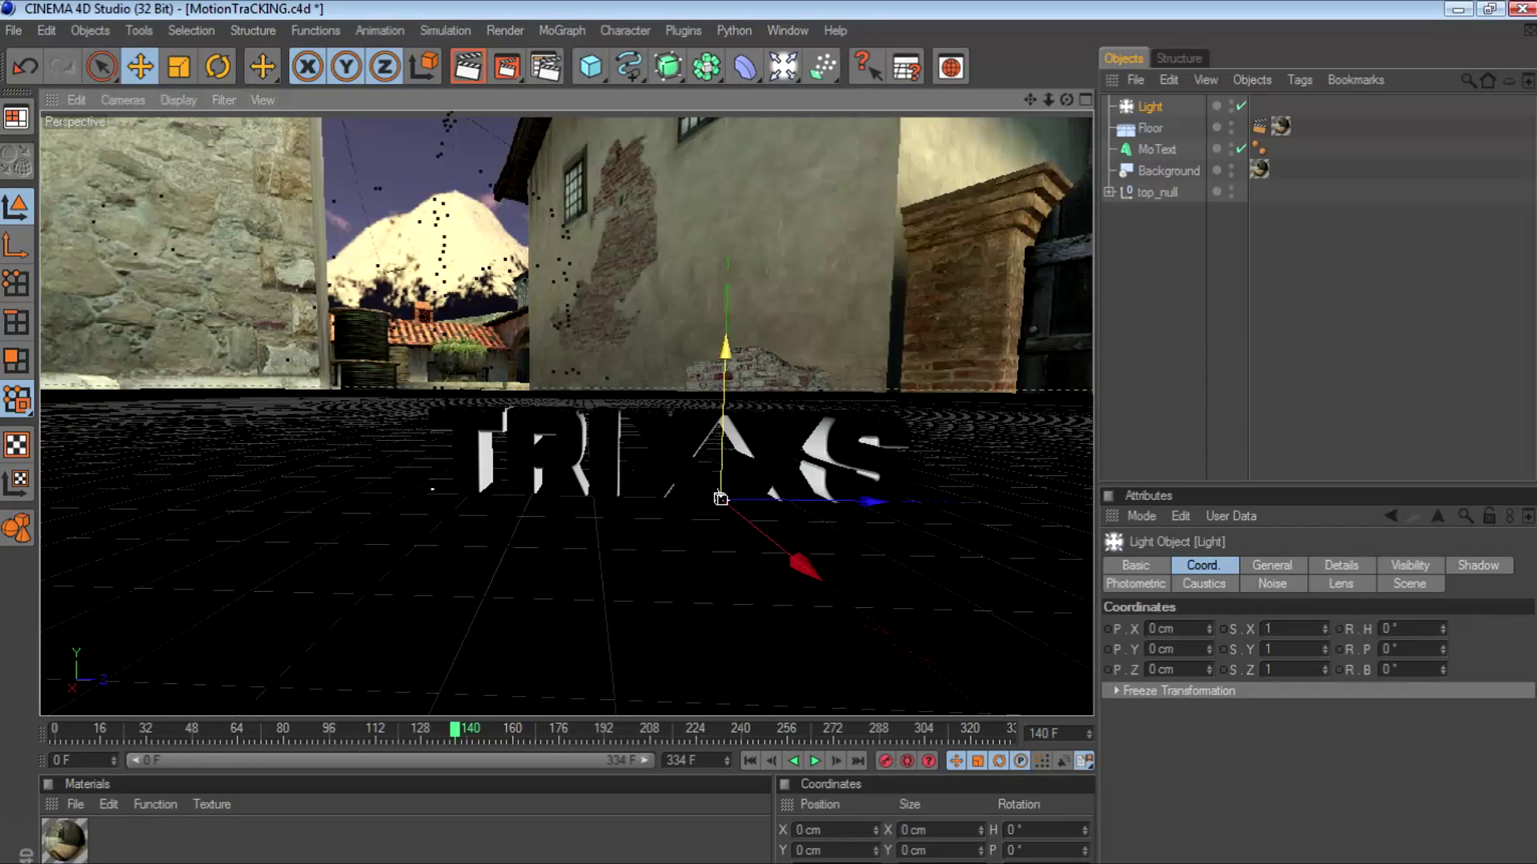
pyautogui.moveTo(720, 498); pyautogui.dragTo(790, 127)
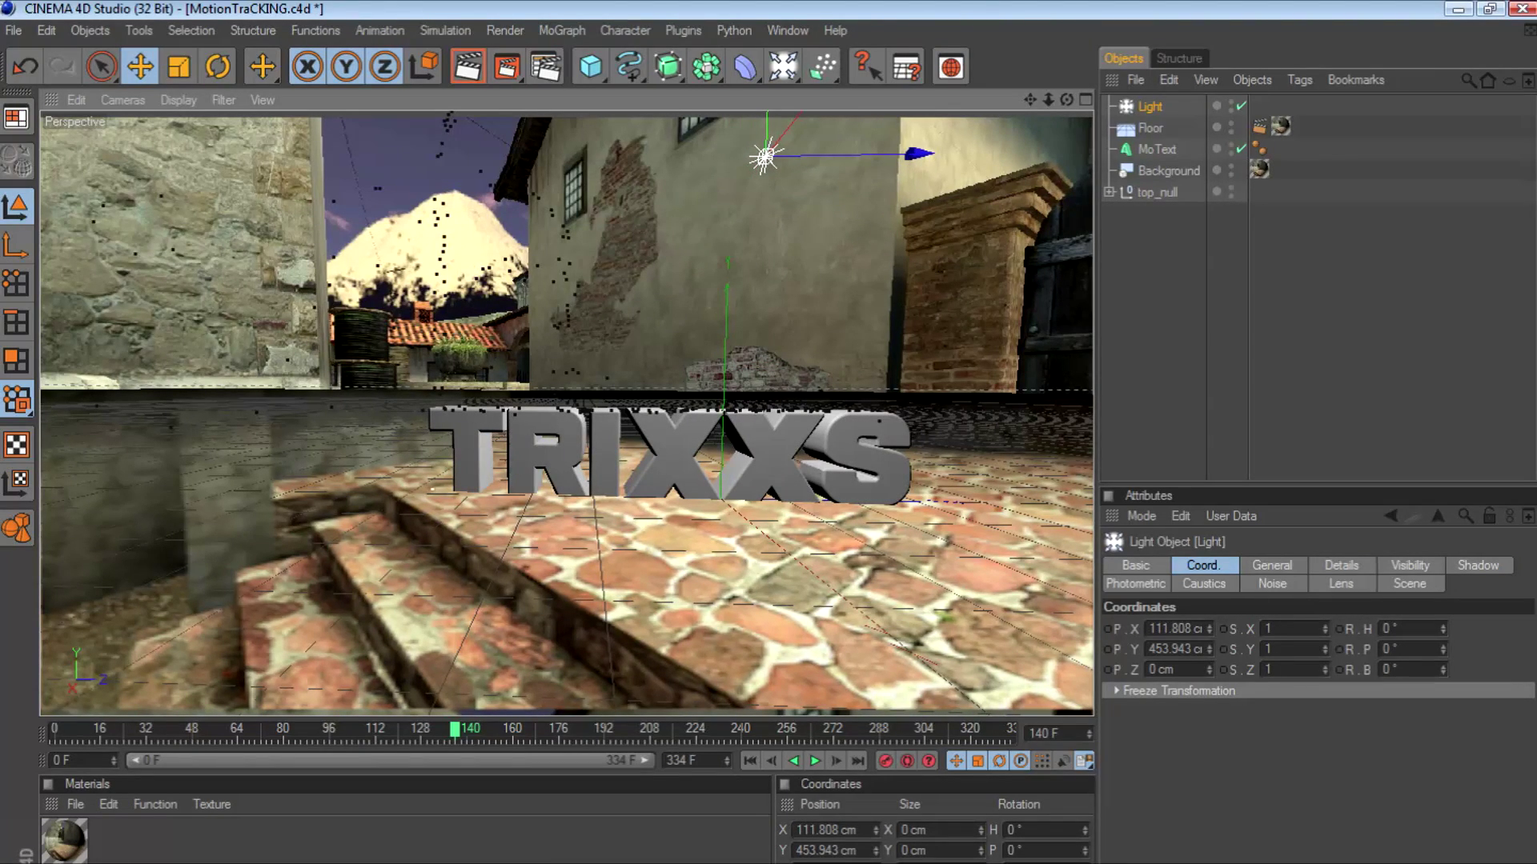
# - Set the light's shadow type to Shadow Maps (Soft) and preview-render the view
pyautogui.click(1477, 566)
pyautogui.click(1239, 629)
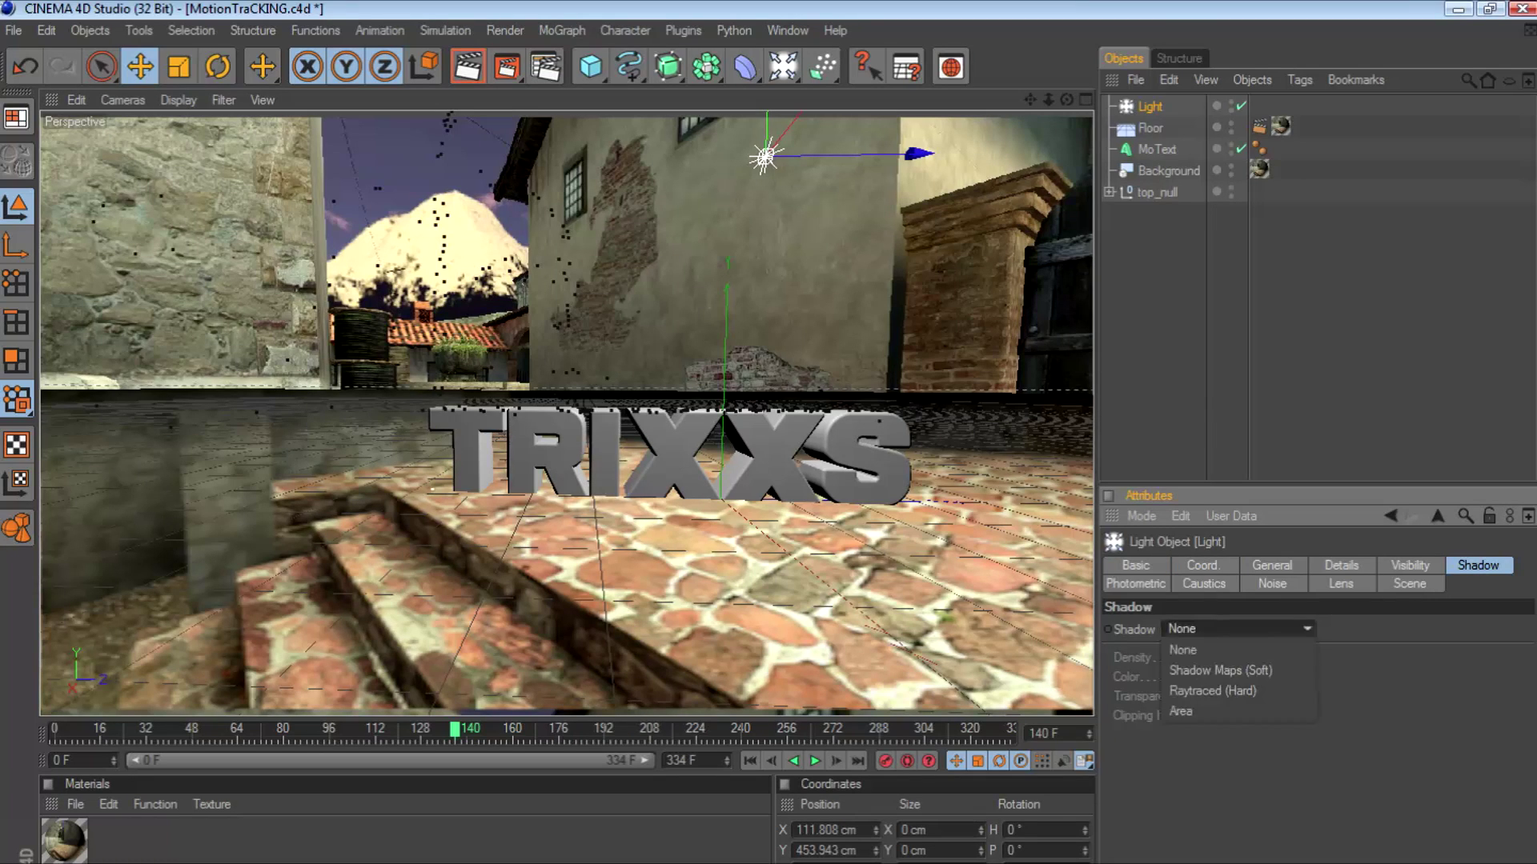
pyautogui.click(1220, 670)
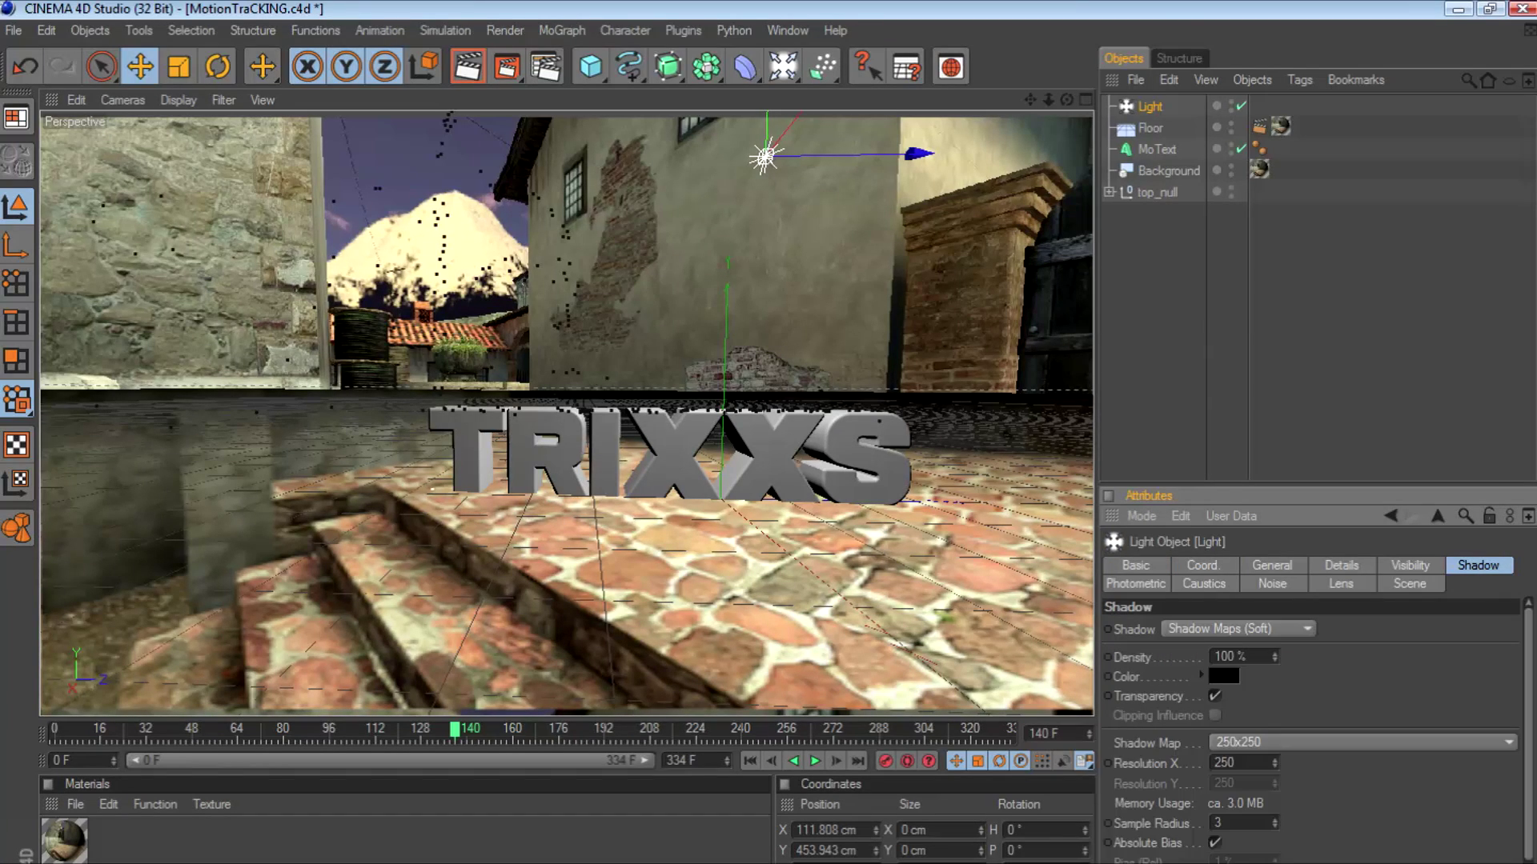
pyautogui.click(467, 66)
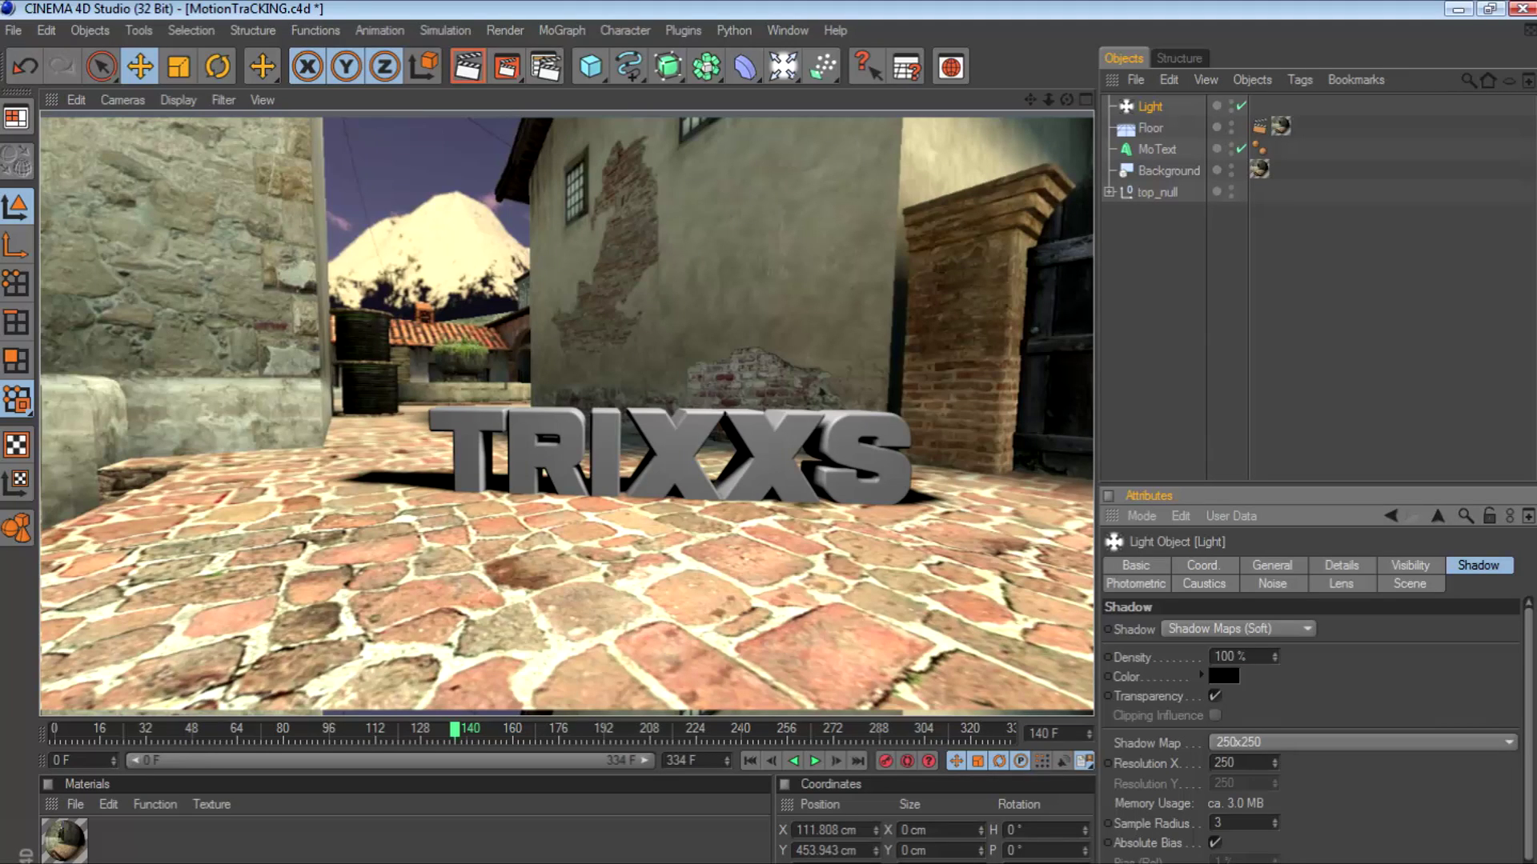
# - Create a new material and set its color to light blue with RGB values 183, 217, 255
pyautogui.click(75, 805)
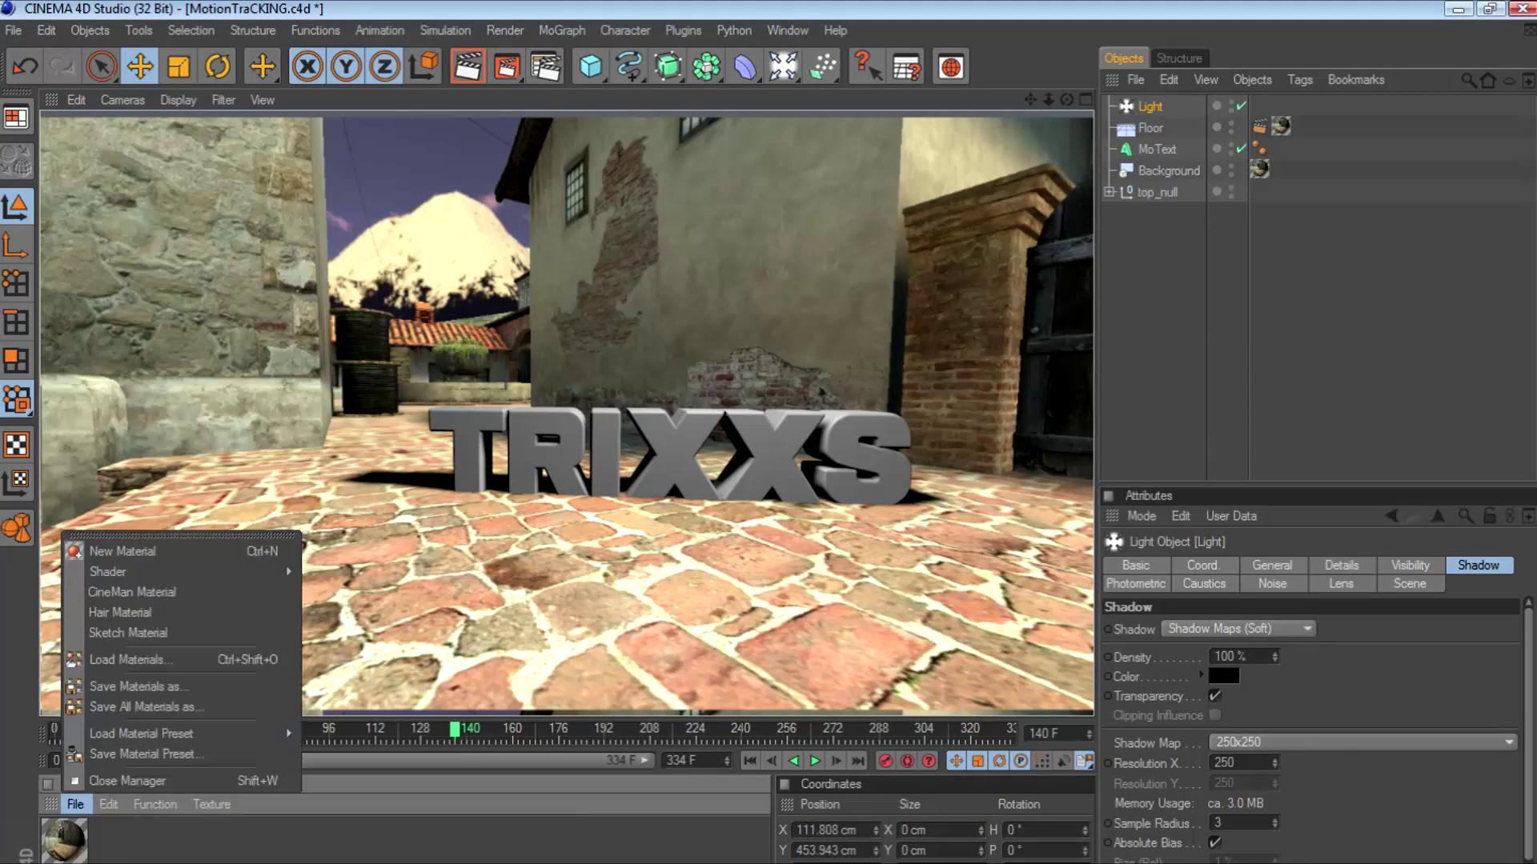
pyautogui.click(128, 549)
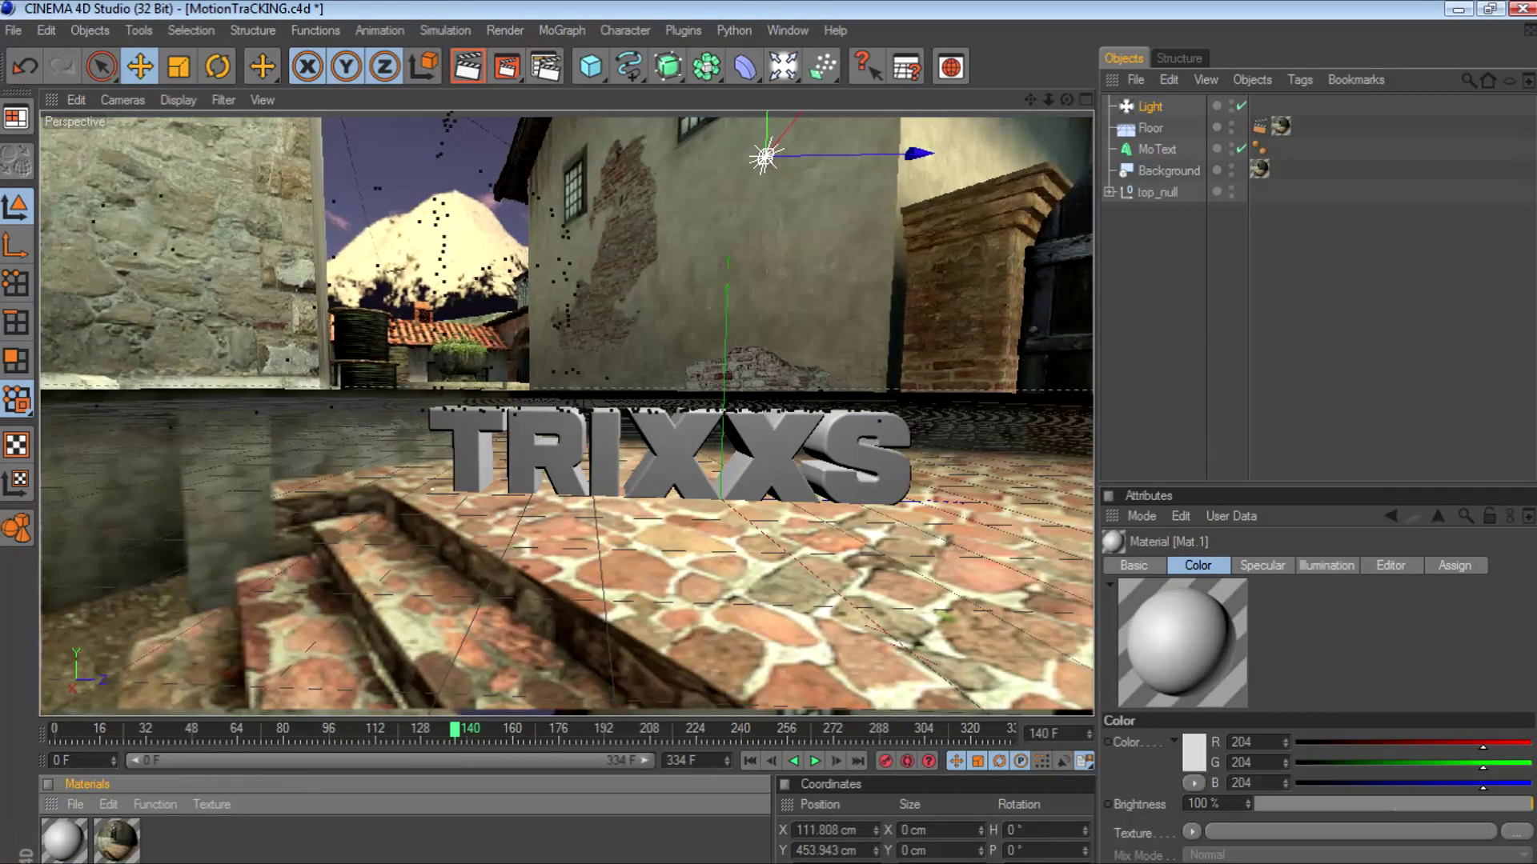
pyautogui.doubleClick(63, 841)
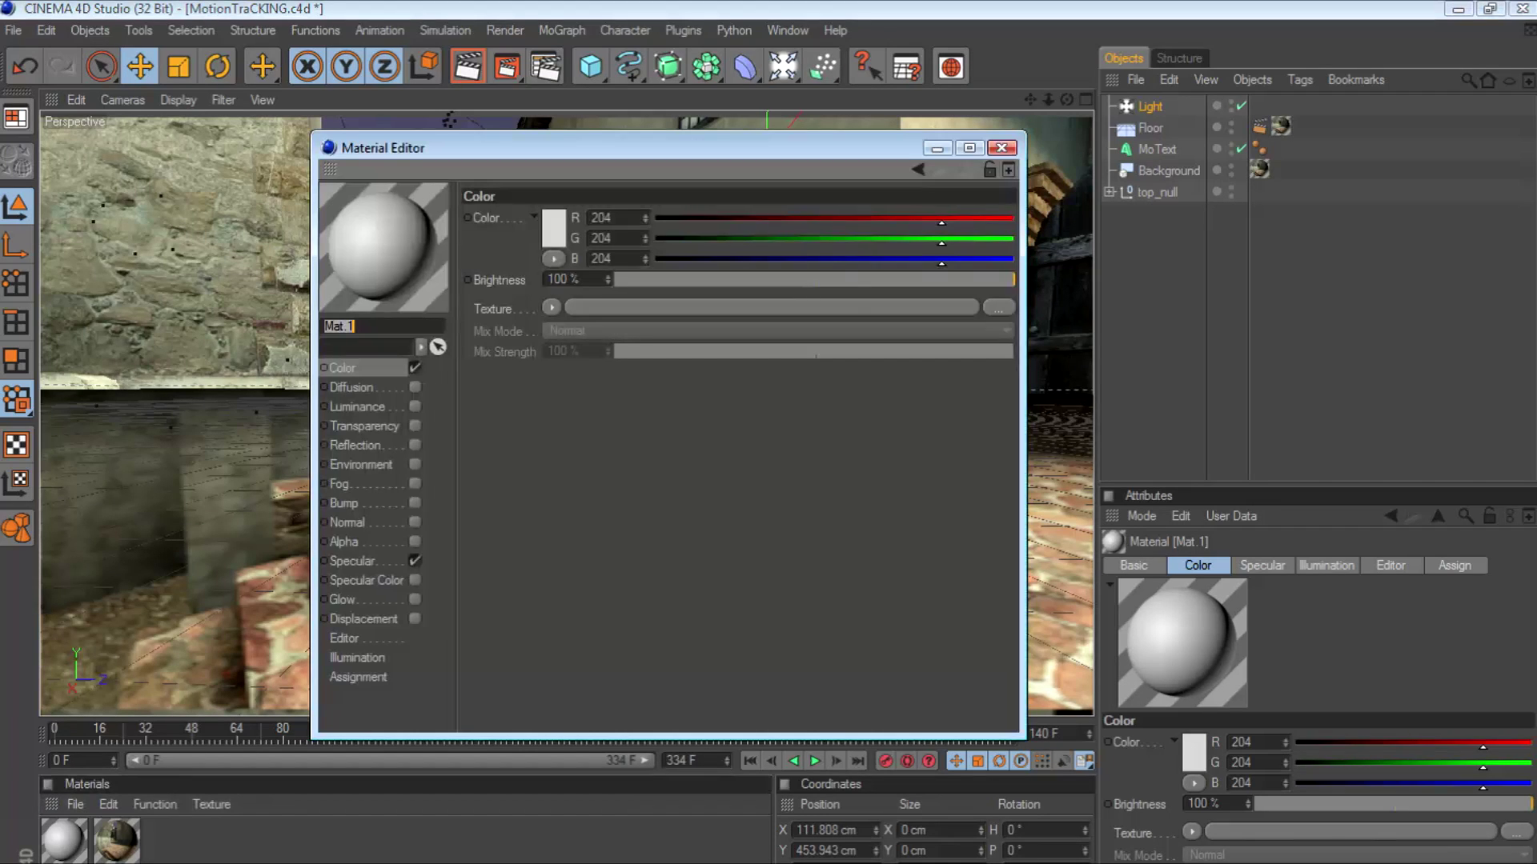
pyautogui.click(546, 230)
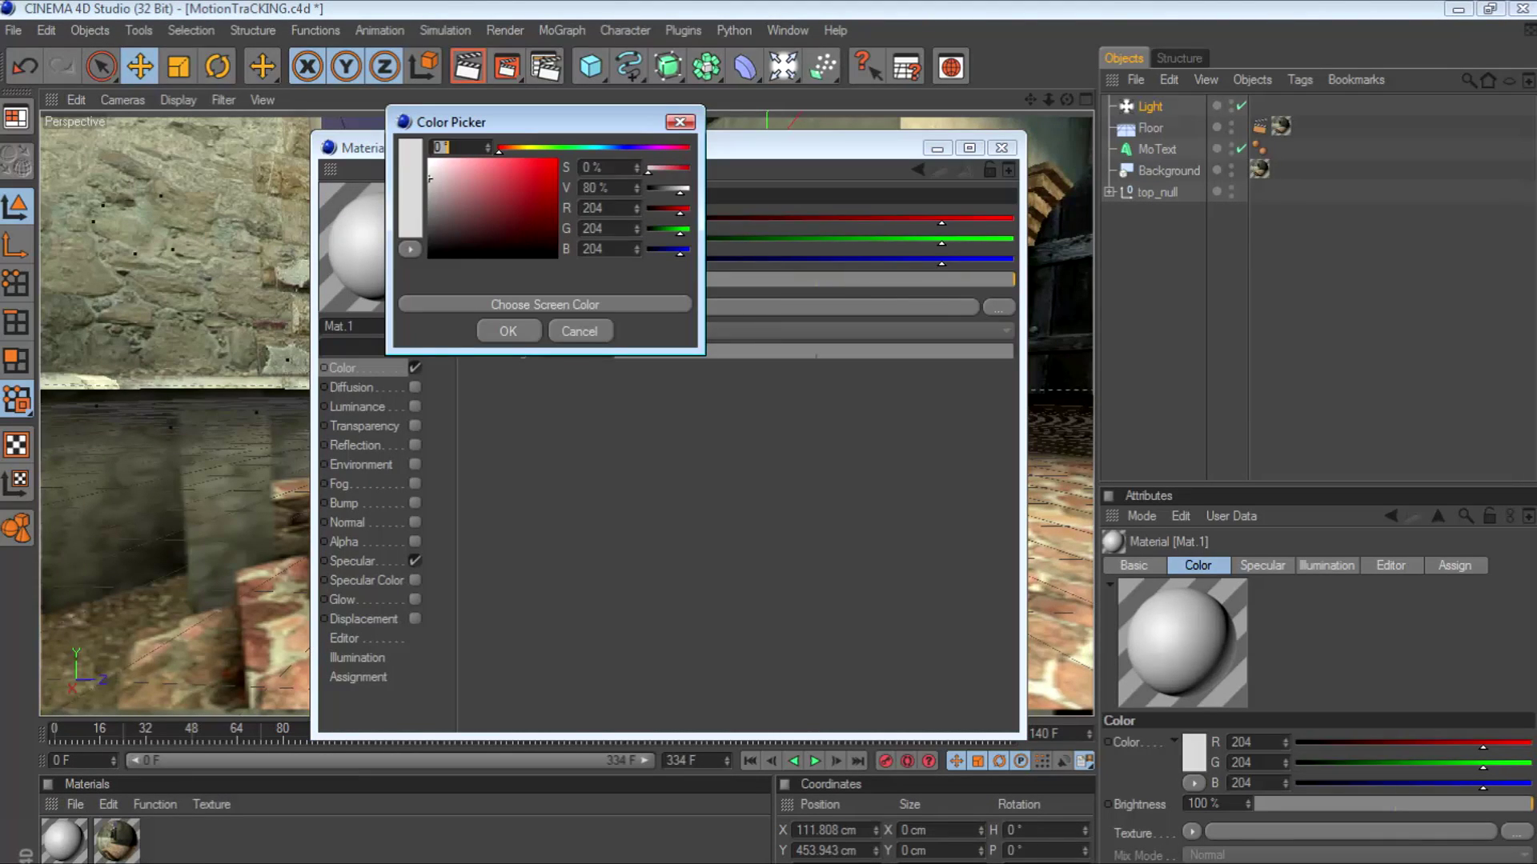
pyautogui.click(429, 161)
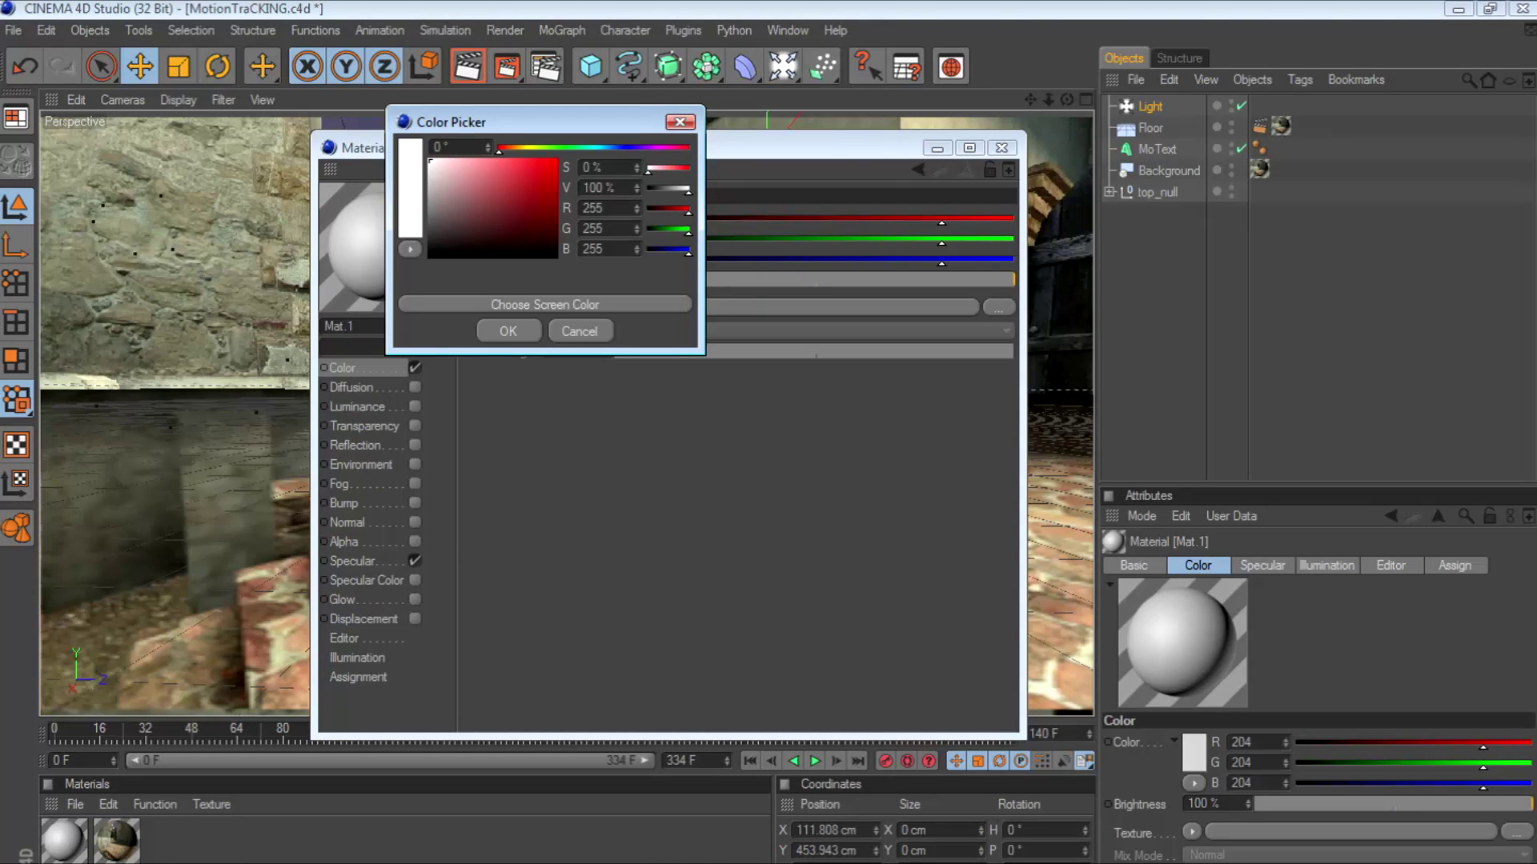
pyautogui.moveTo(498, 147); pyautogui.dragTo(610, 147)
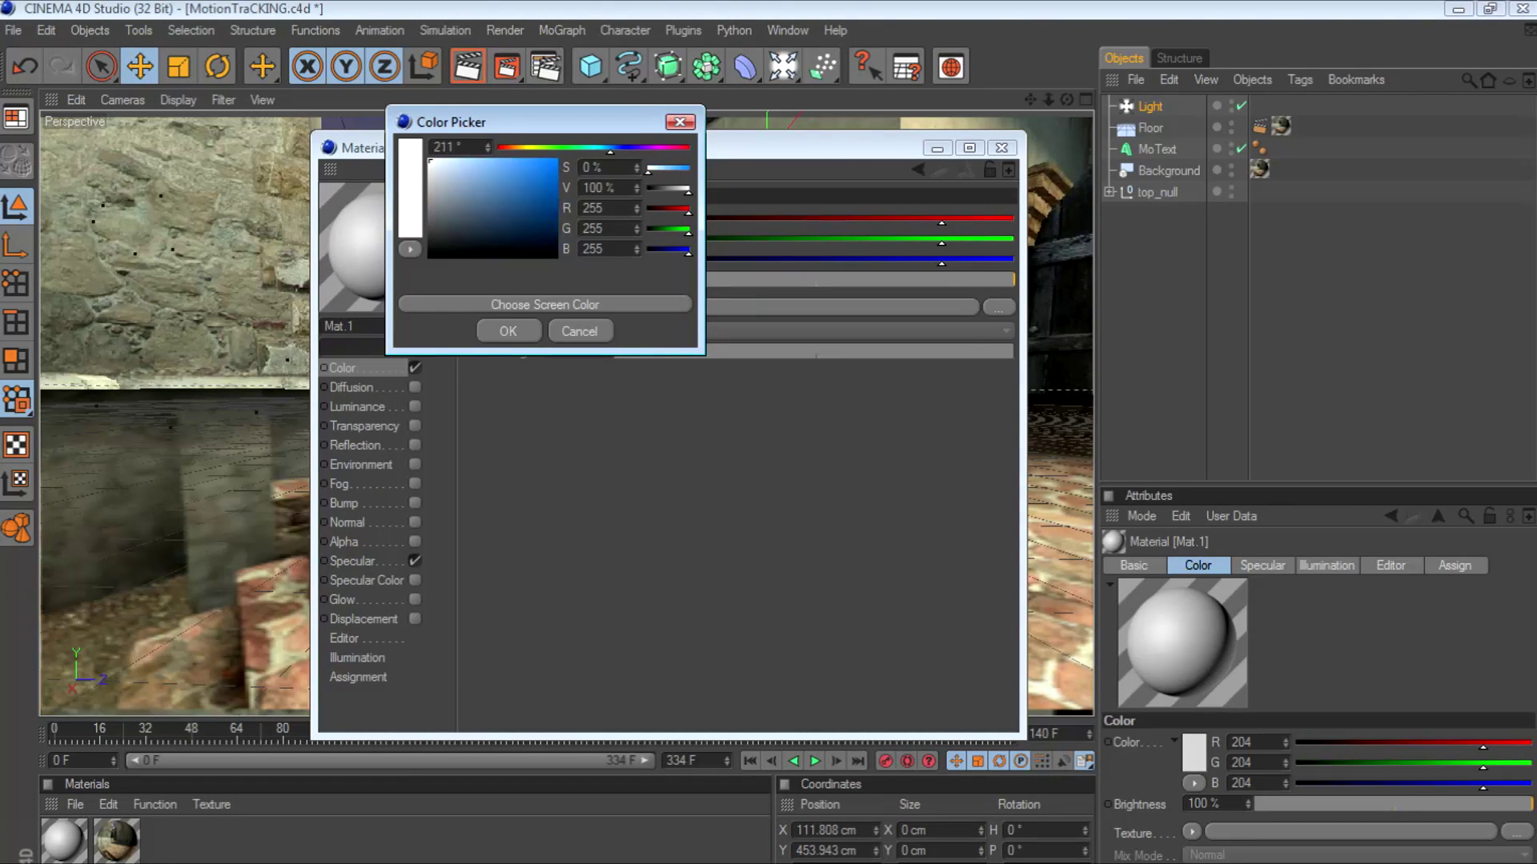
pyautogui.moveTo(479, 165); pyautogui.dragTo(464, 158)
pyautogui.click(508, 332)
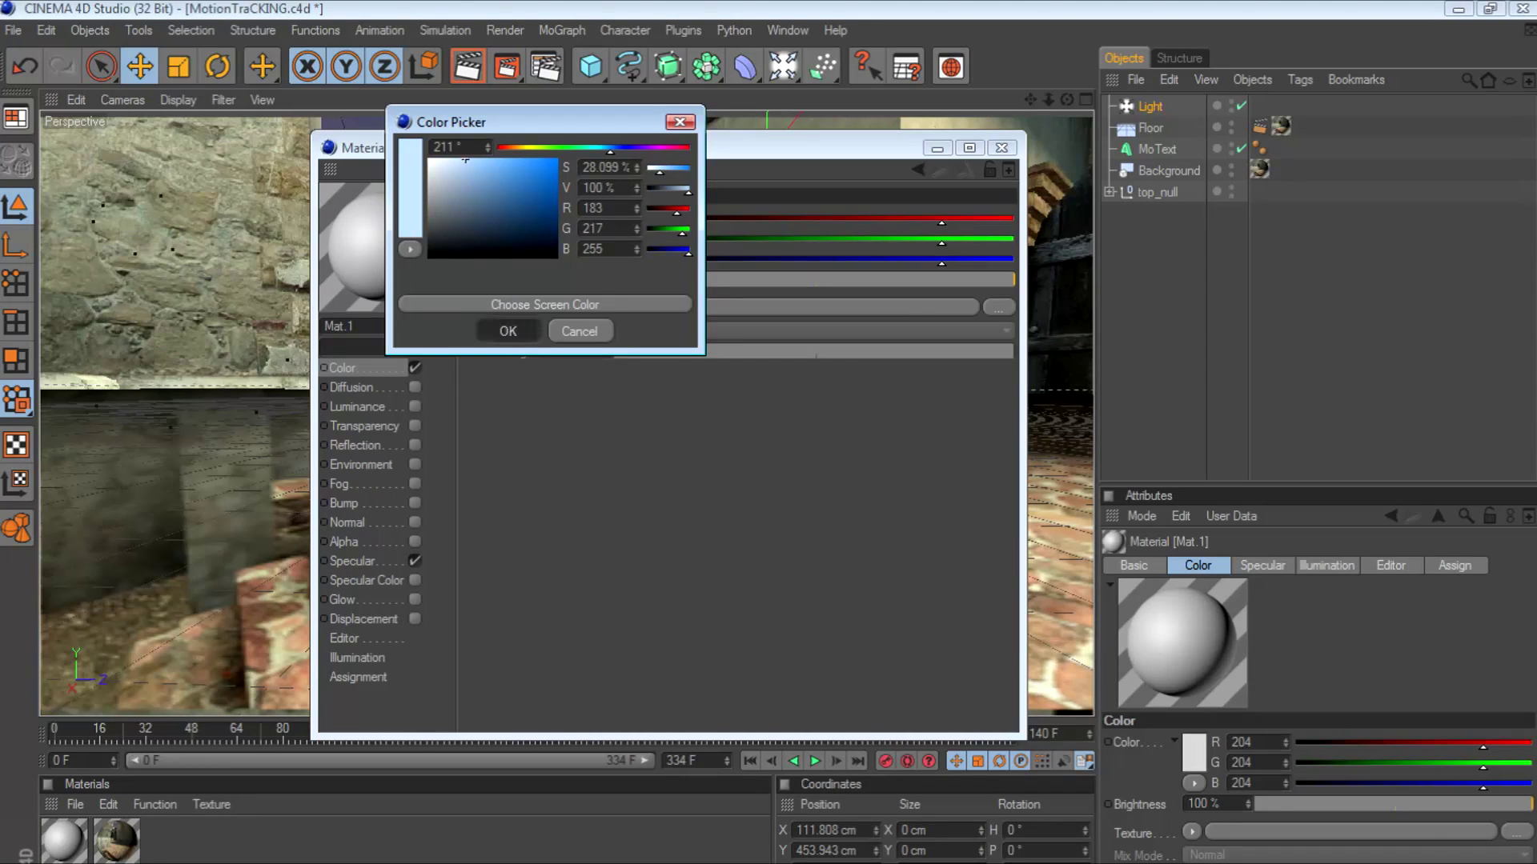
# - Enable the Reflection channel of the light blue material and set its reflection brightness to 70%
pyautogui.click(364, 426)
pyautogui.click(355, 445)
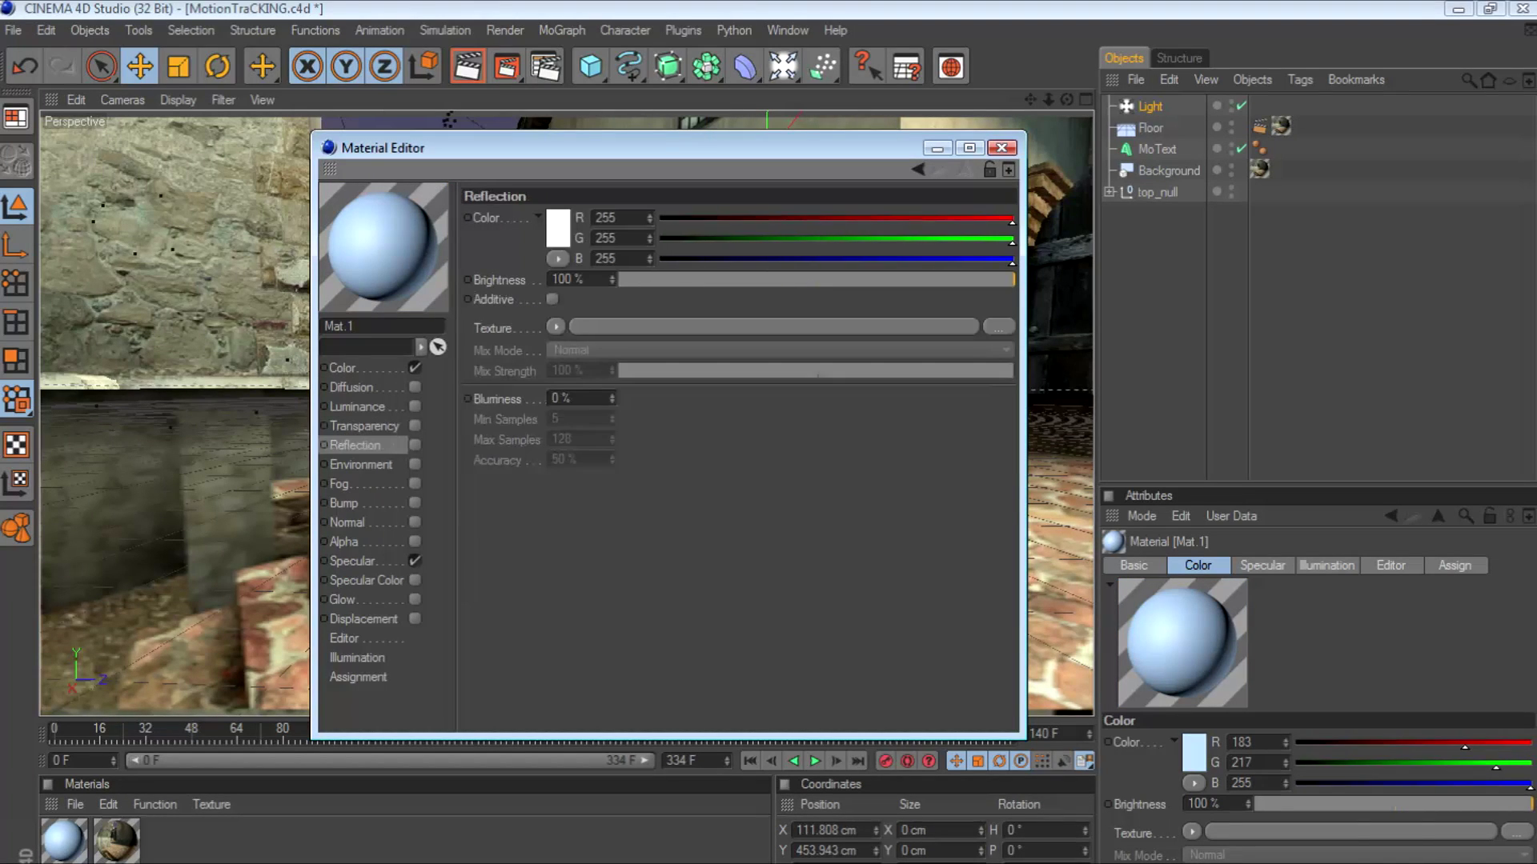
pyautogui.click(414, 445)
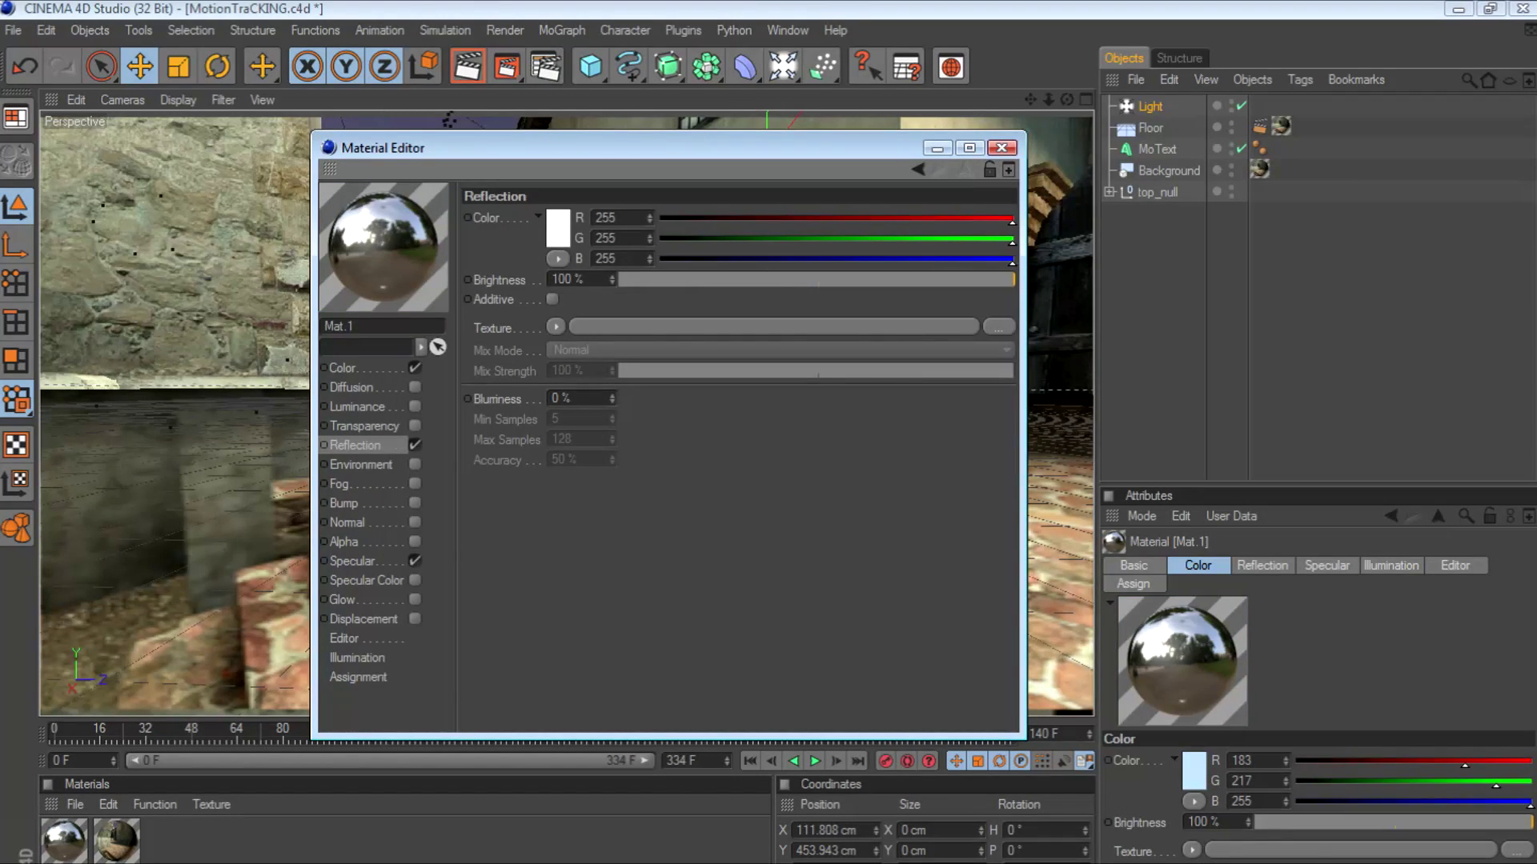
pyautogui.moveTo(1013, 279); pyautogui.dragTo(818, 279)
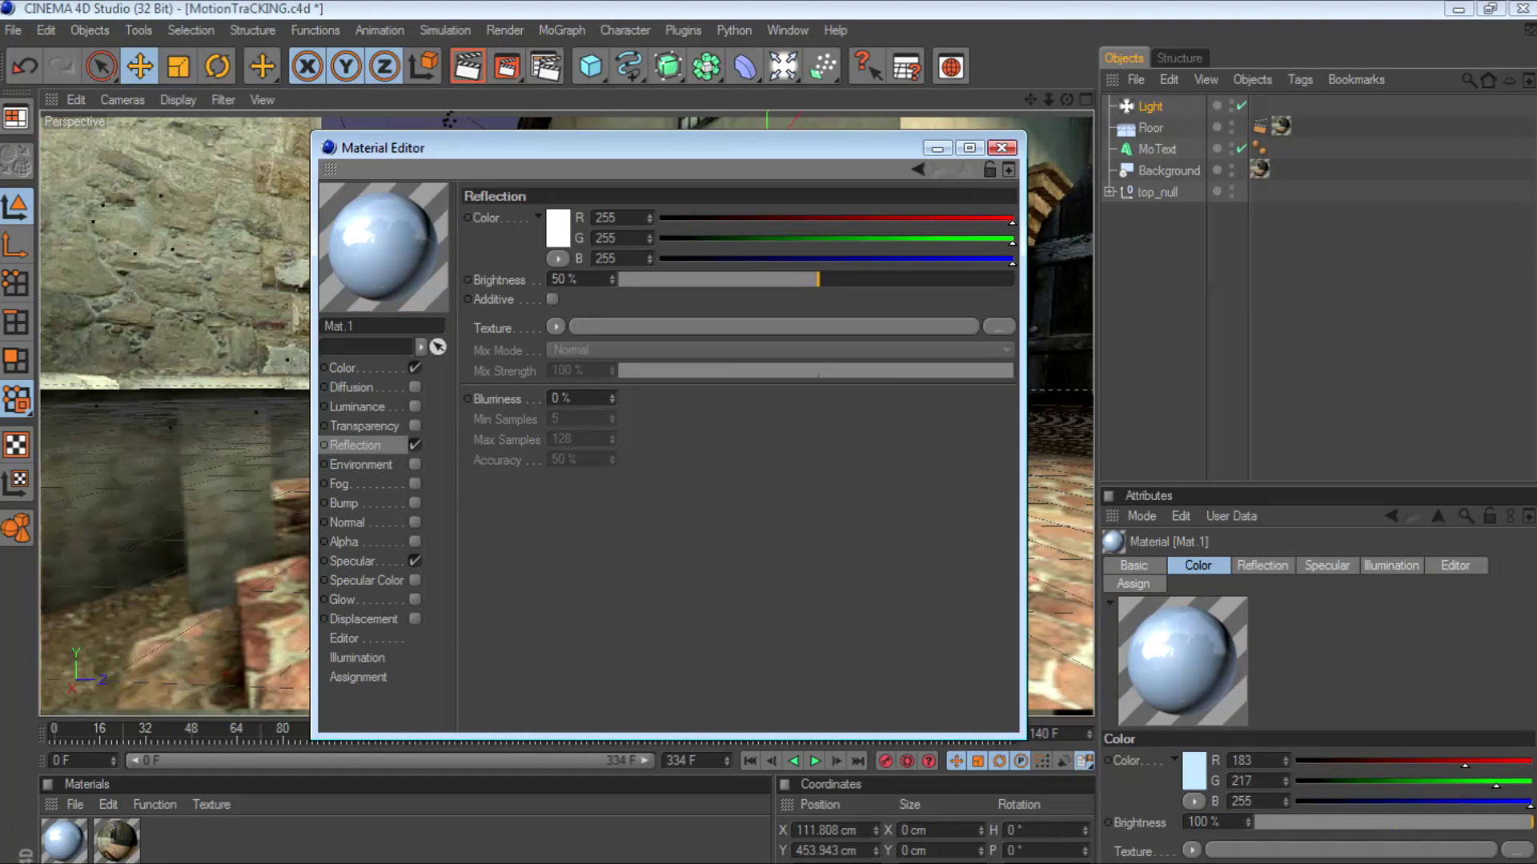
pyautogui.moveTo(818, 279); pyautogui.dragTo(897, 279)
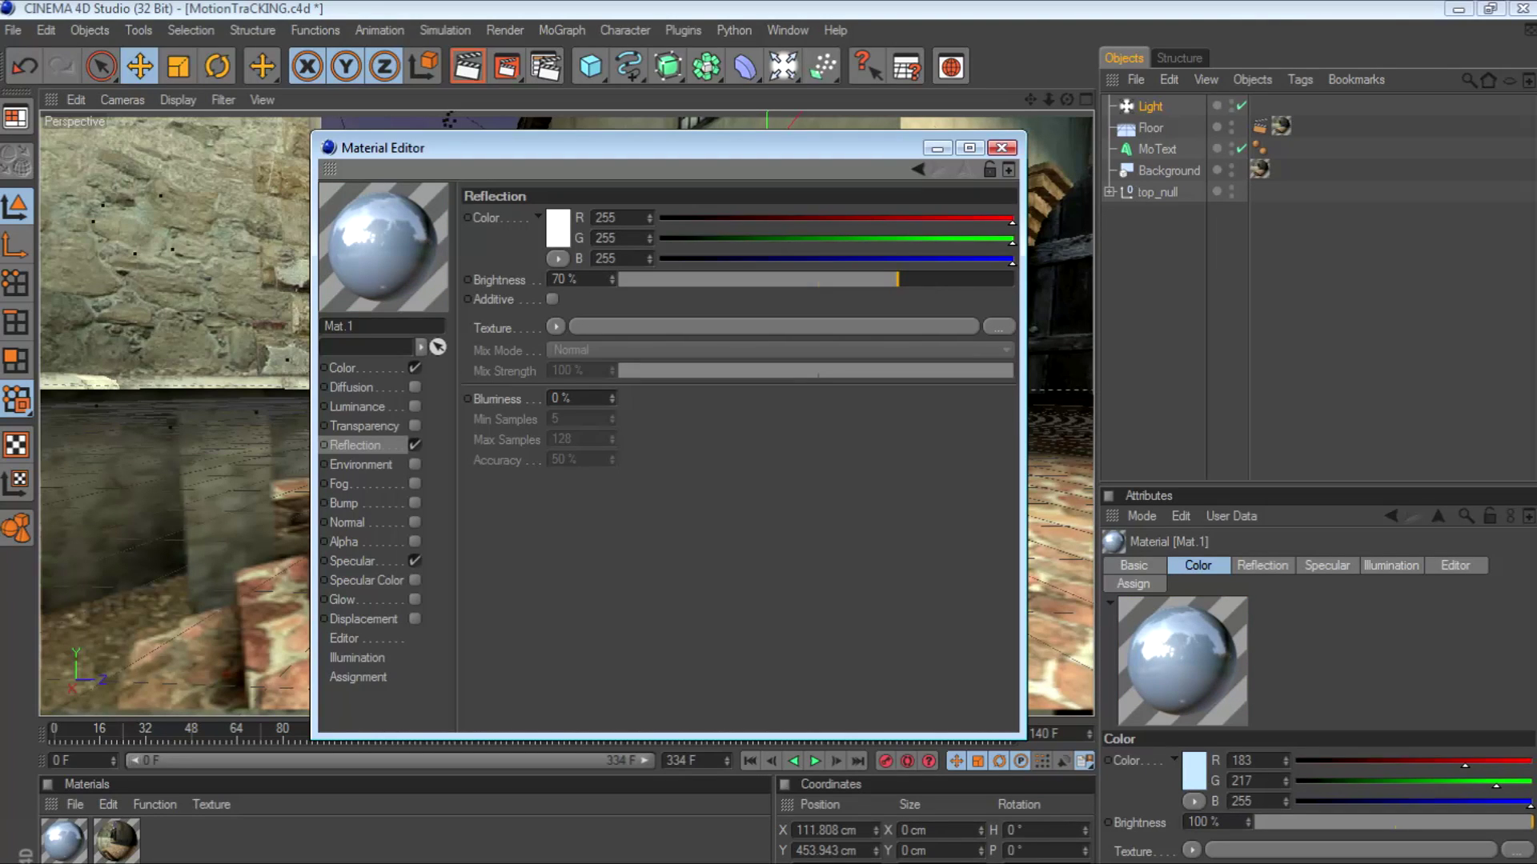
pyautogui.click(344, 368)
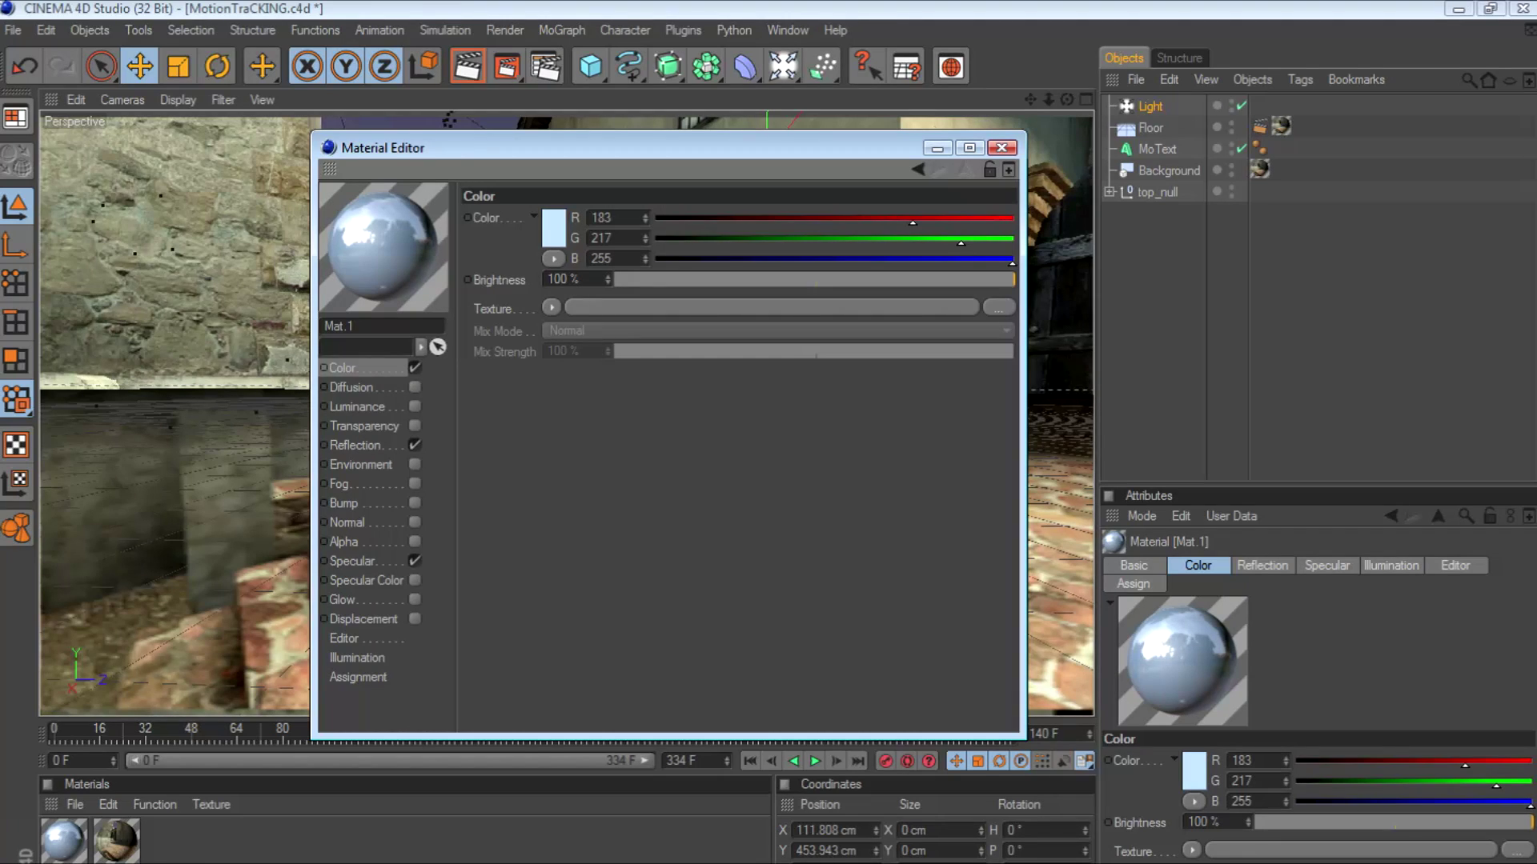
pyautogui.click(1001, 147)
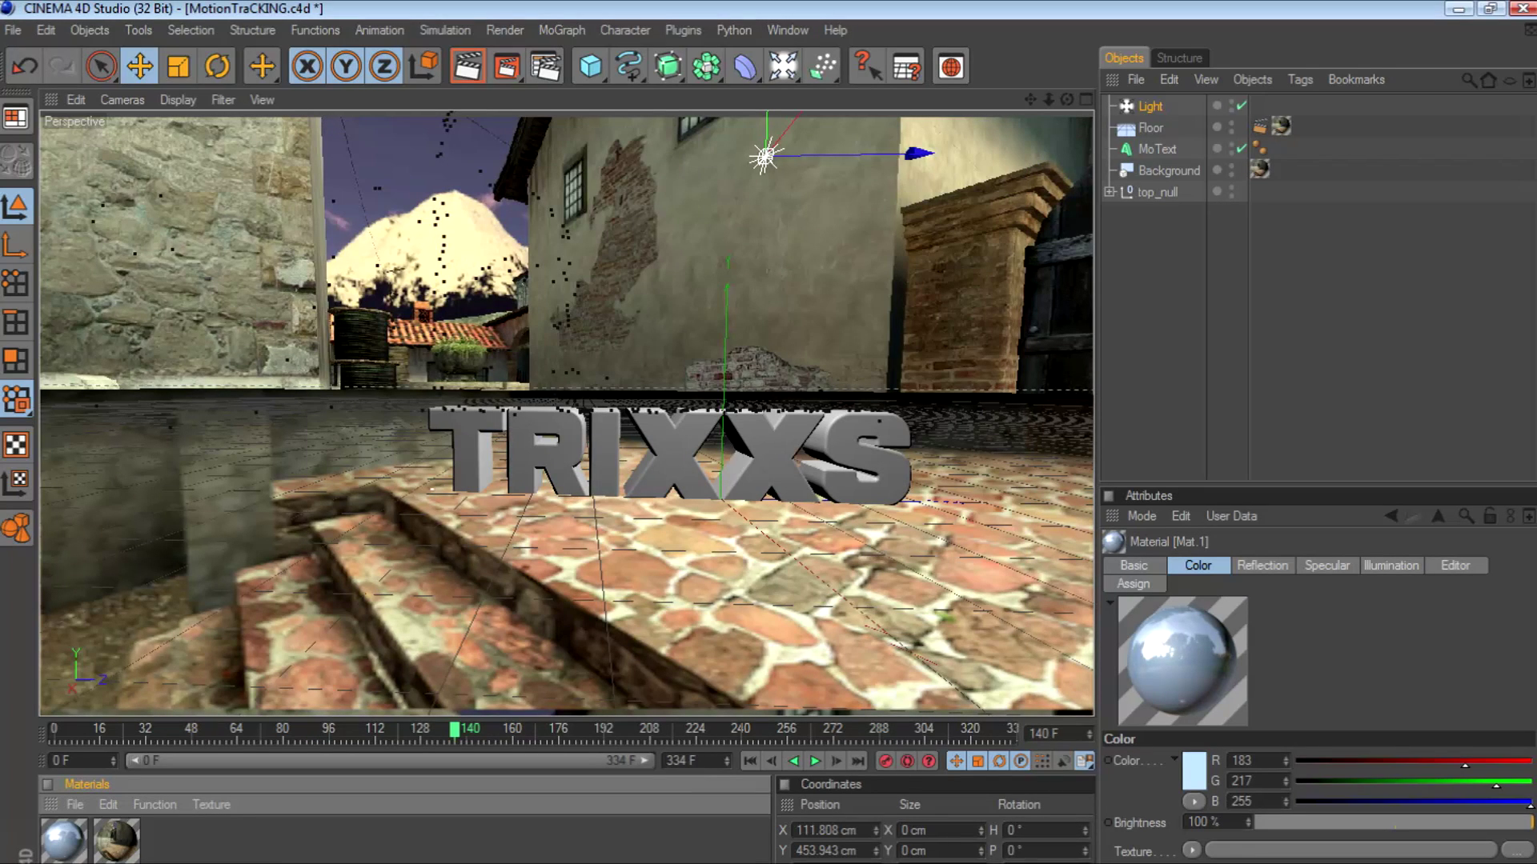
# - Apply the reflective blue material to the MoText object and preview-render the view
pyautogui.moveTo(64, 840); pyautogui.dragTo(1158, 149)
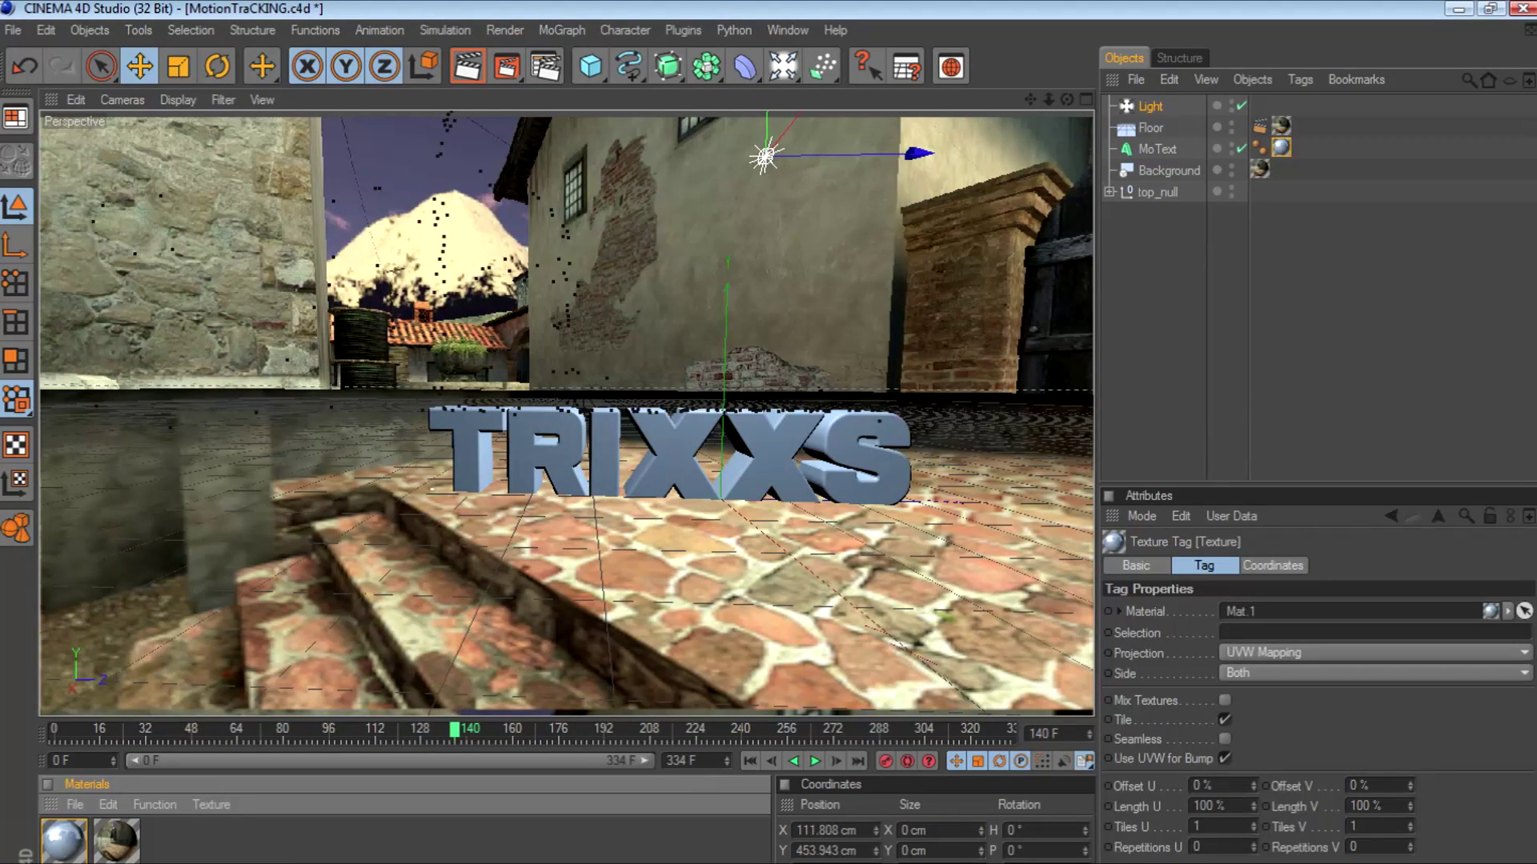
pyautogui.hotkey('ctrl', 'r')
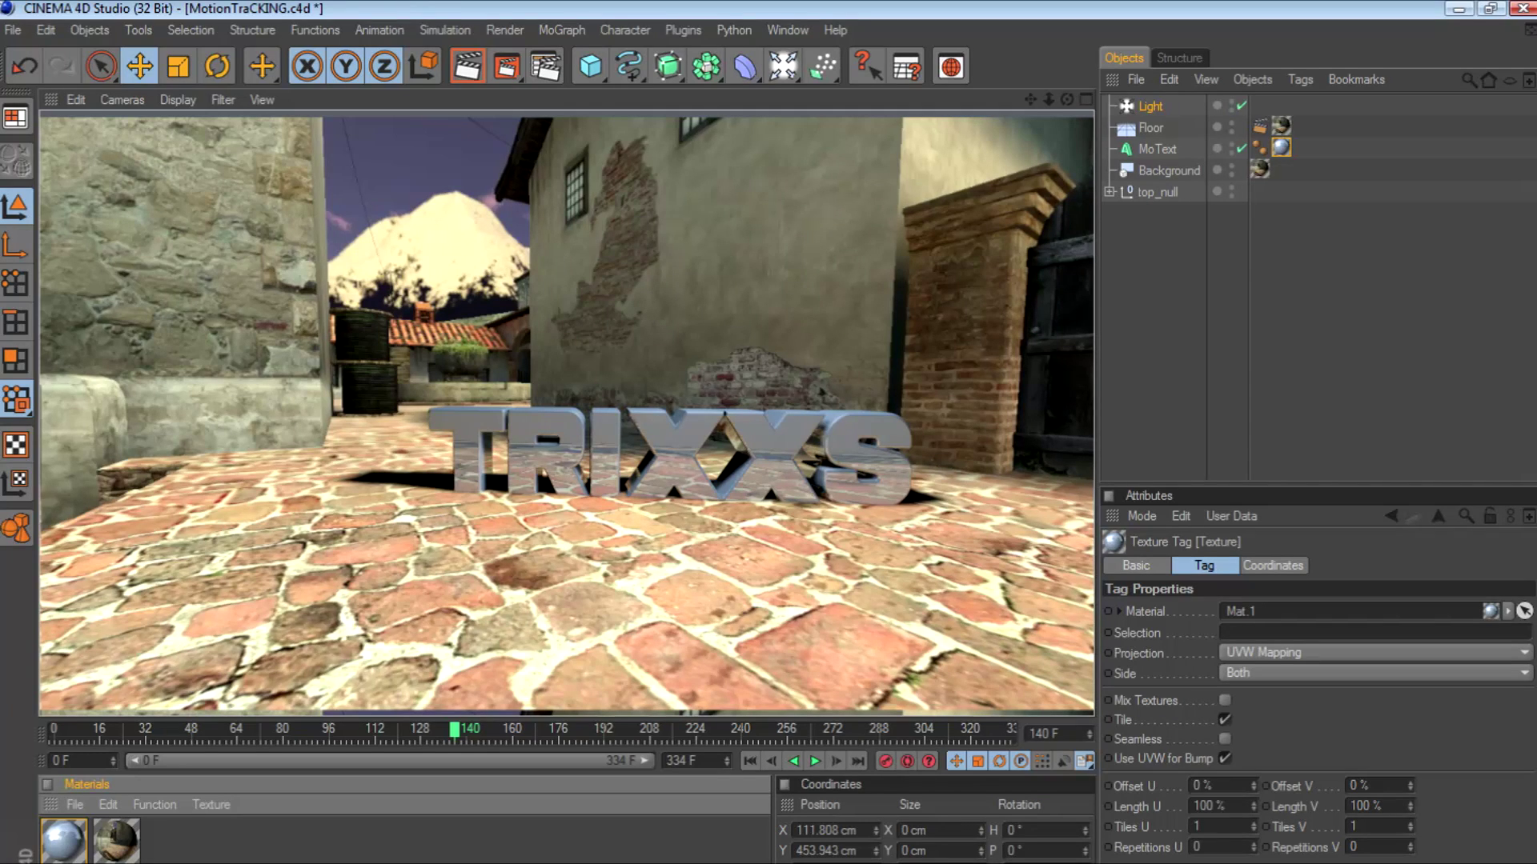
# - Add a second Floor object and set its X and Z scale to 20
pyautogui.click(782, 65)
pyautogui.click(986, 241)
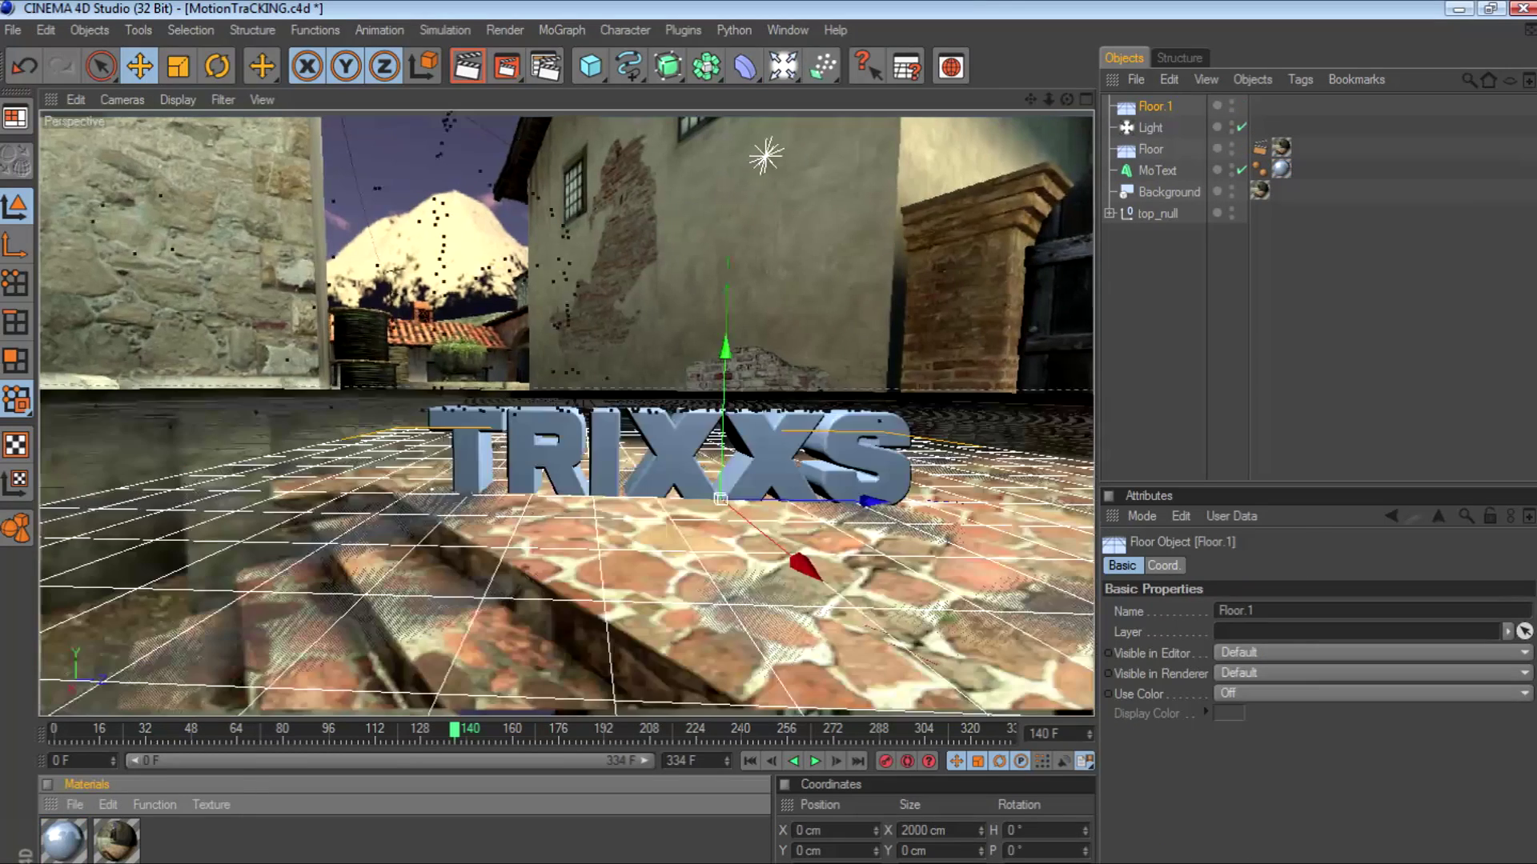
pyautogui.click(1164, 566)
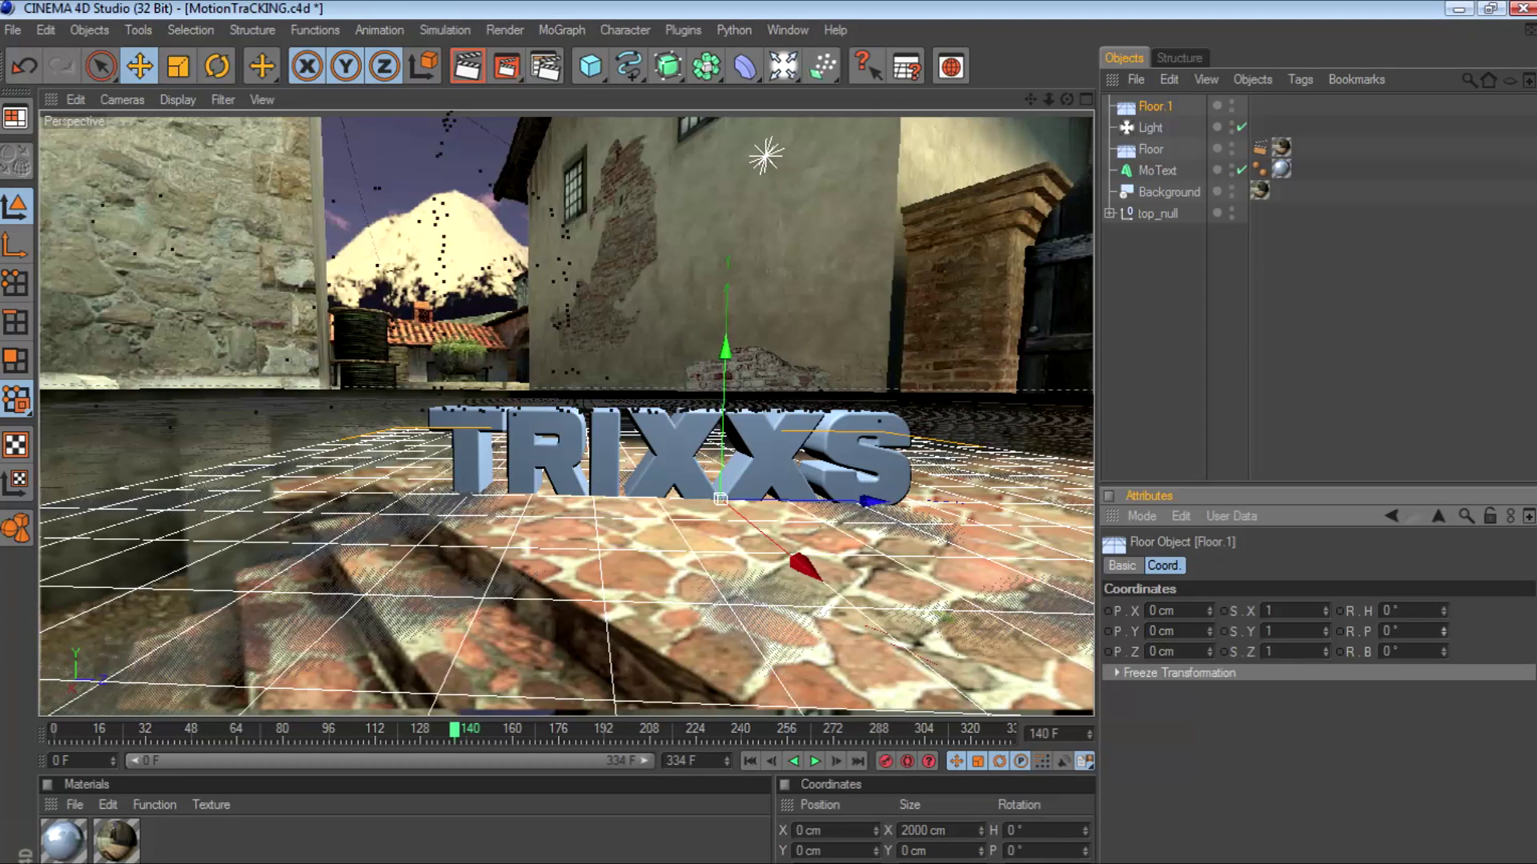
pyautogui.doubleClick(1268, 611)
pyautogui.write('20')
pyautogui.press('Tab')
pyautogui.press('Tab')
pyautogui.write('20')
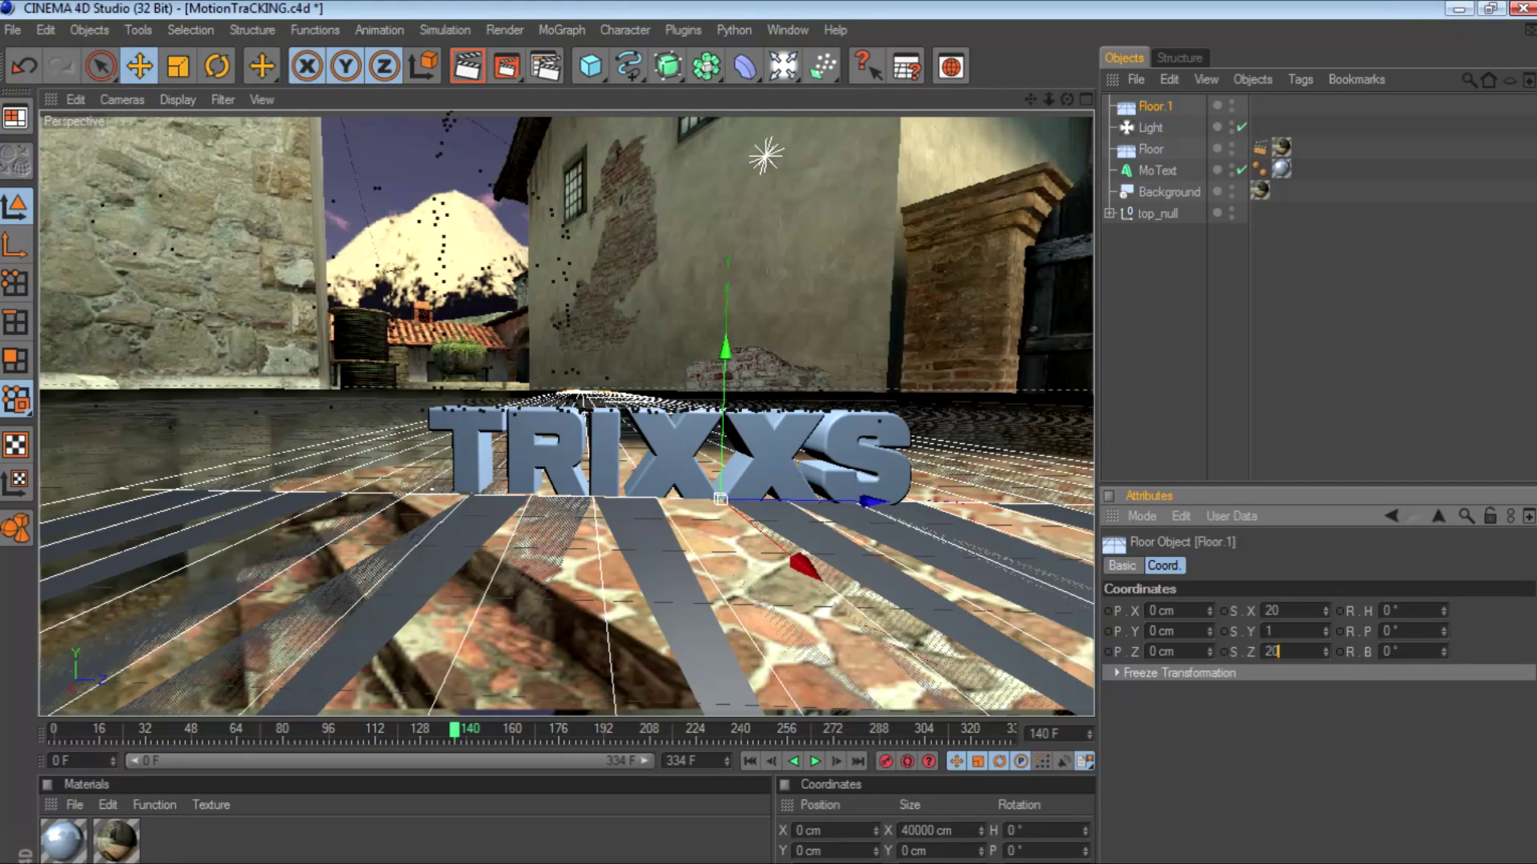
pyautogui.press('Return')
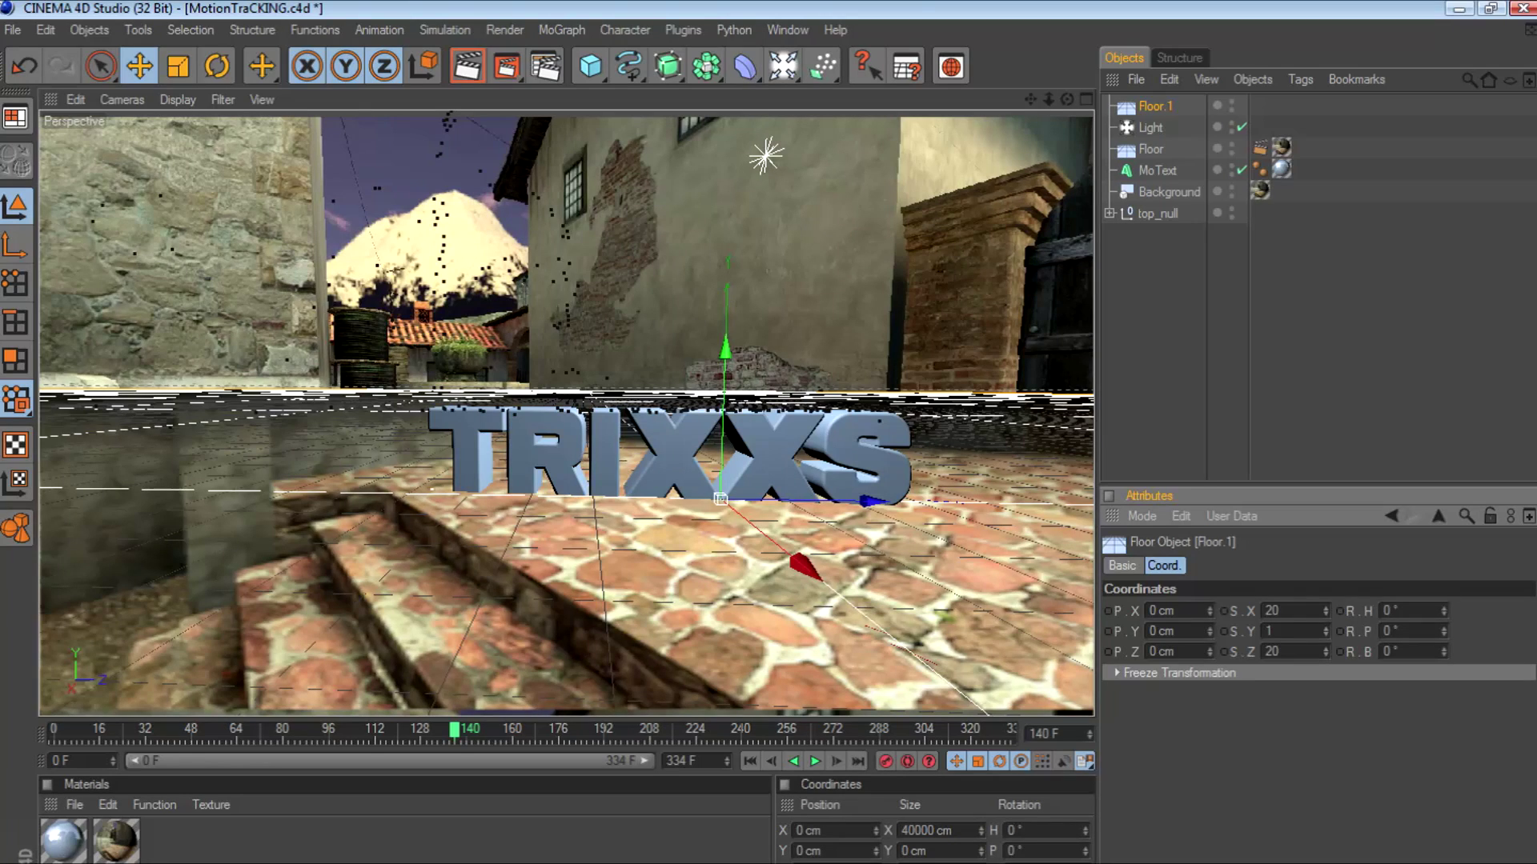
# - Set the second Floor's bank rotation to 90°, move it to about X 828 cm and preview-render the view
pyautogui.moveTo(1444, 652); pyautogui.dragTo(1444, 583)
pyautogui.moveTo(1406, 652); pyautogui.dragTo(1382, 652)
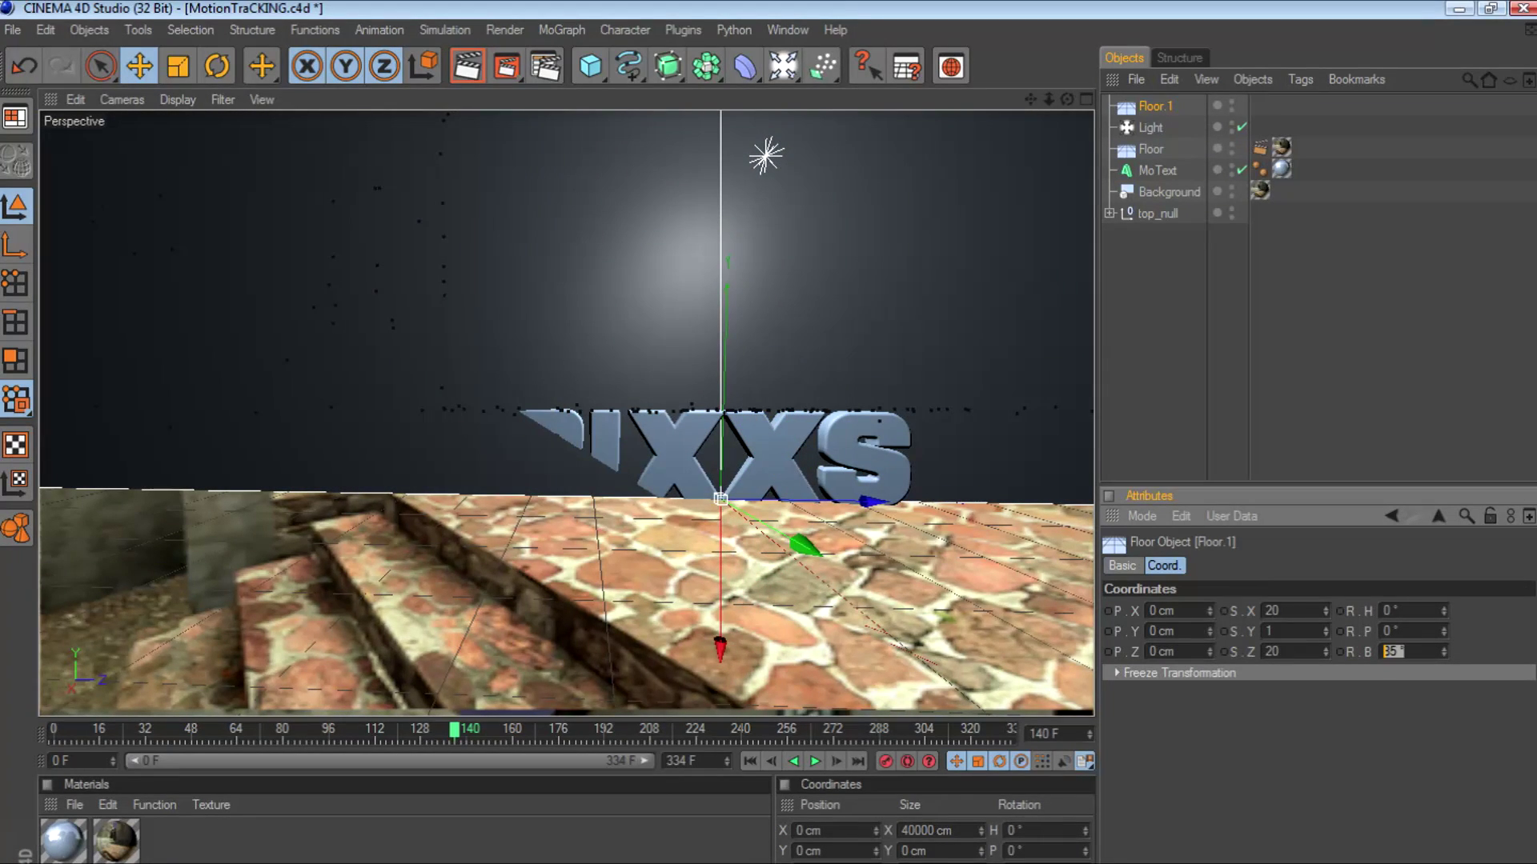
pyautogui.write('90')
pyautogui.press('Return')
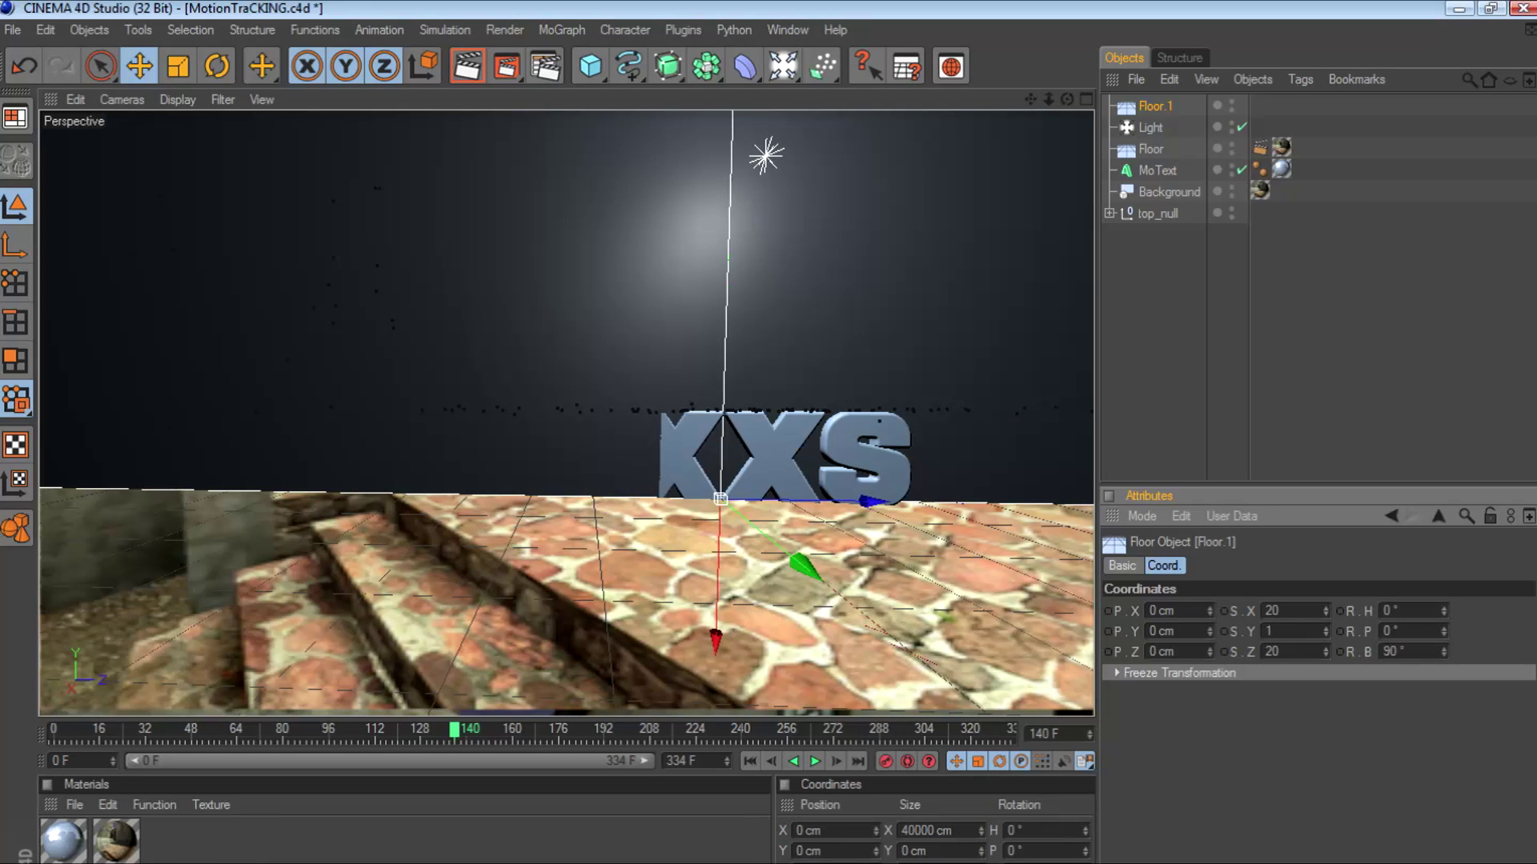
pyautogui.moveTo(805, 567); pyautogui.dragTo(997, 705)
pyautogui.click(467, 65)
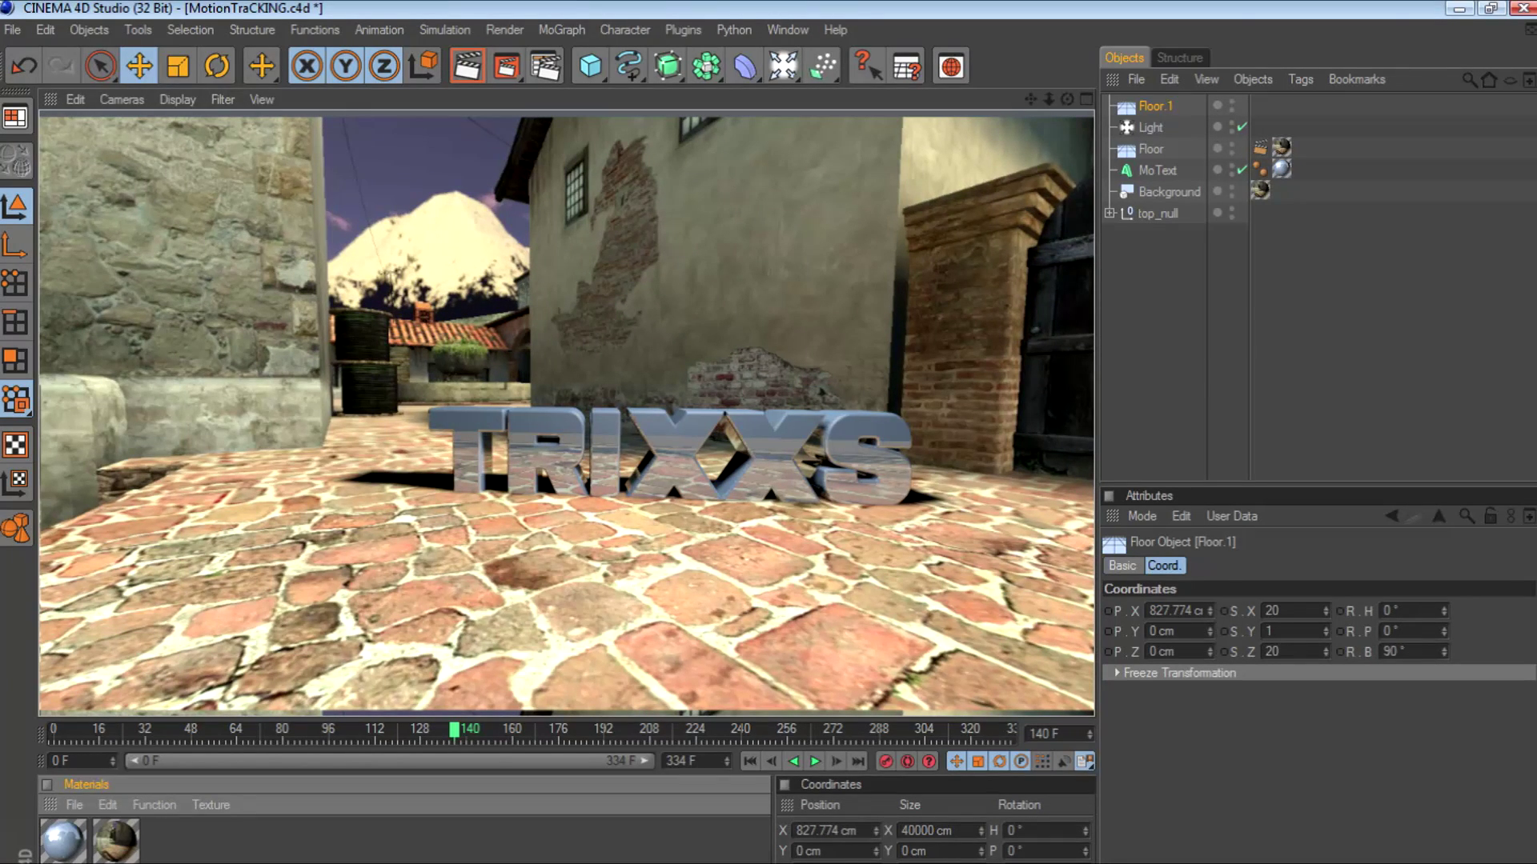
# - Apply the video material to the upright second Floor and preview-render the reflections on the text
pyautogui.moveTo(116, 841); pyautogui.dragTo(1155, 106)
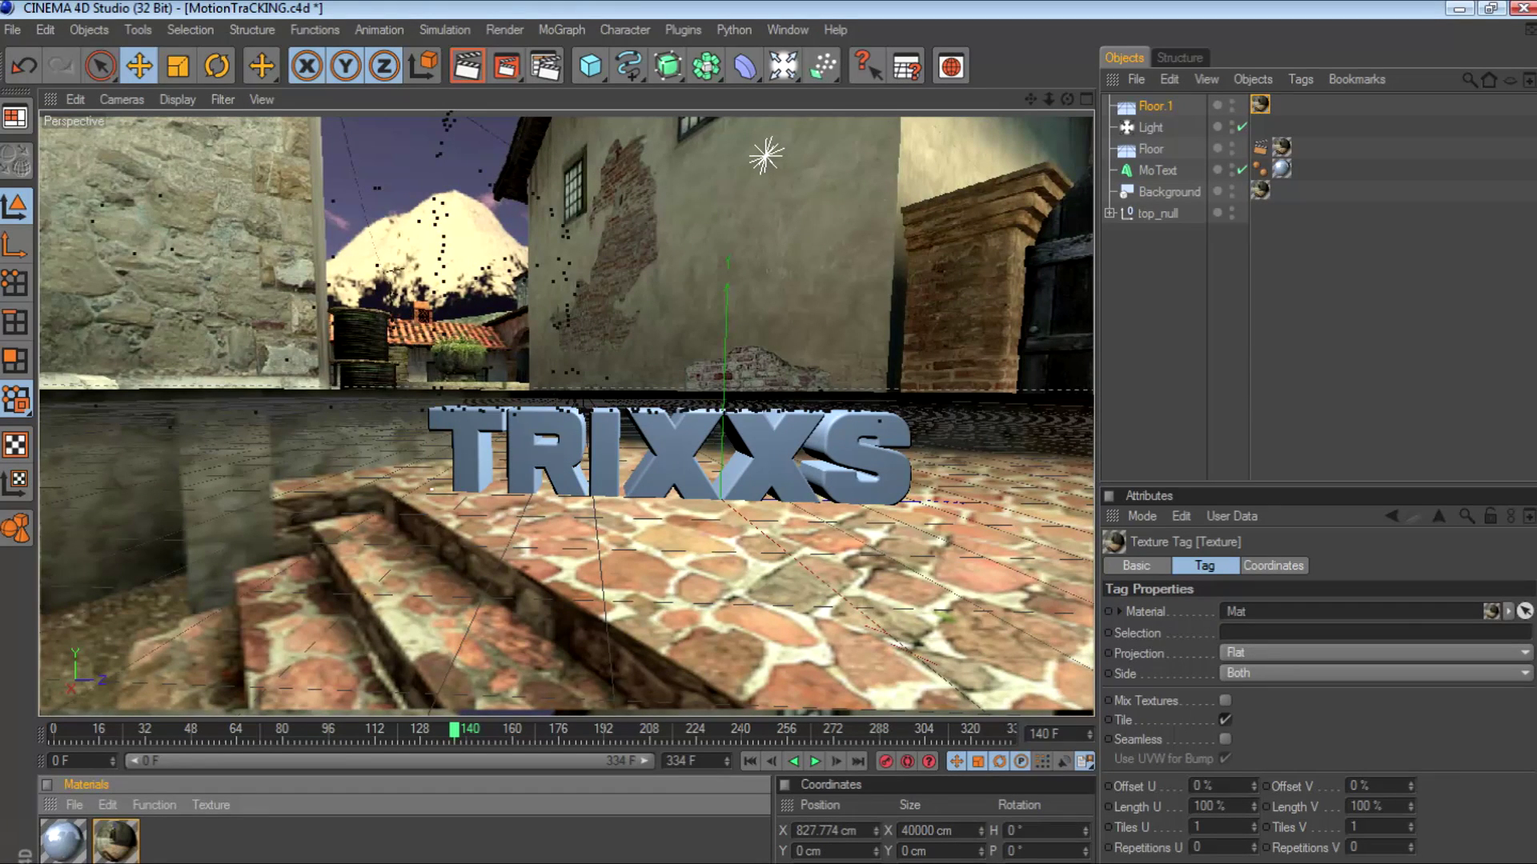
pyautogui.hotkey('ctrl', 'r')
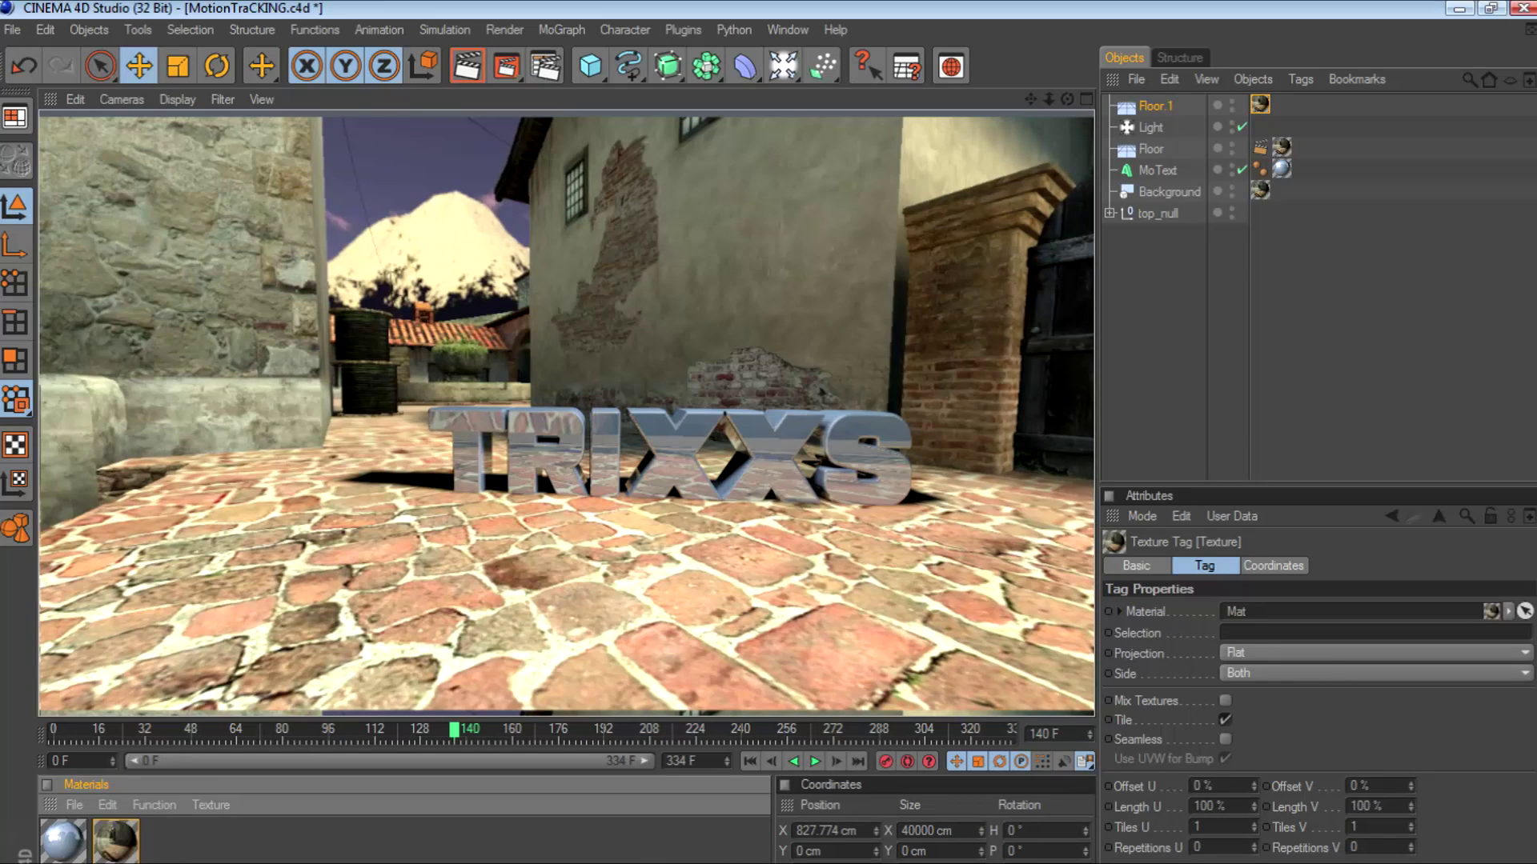
# - Disable the Color channel of the text's reflective material and check the look in a preview render
pyautogui.doubleClick(63, 841)
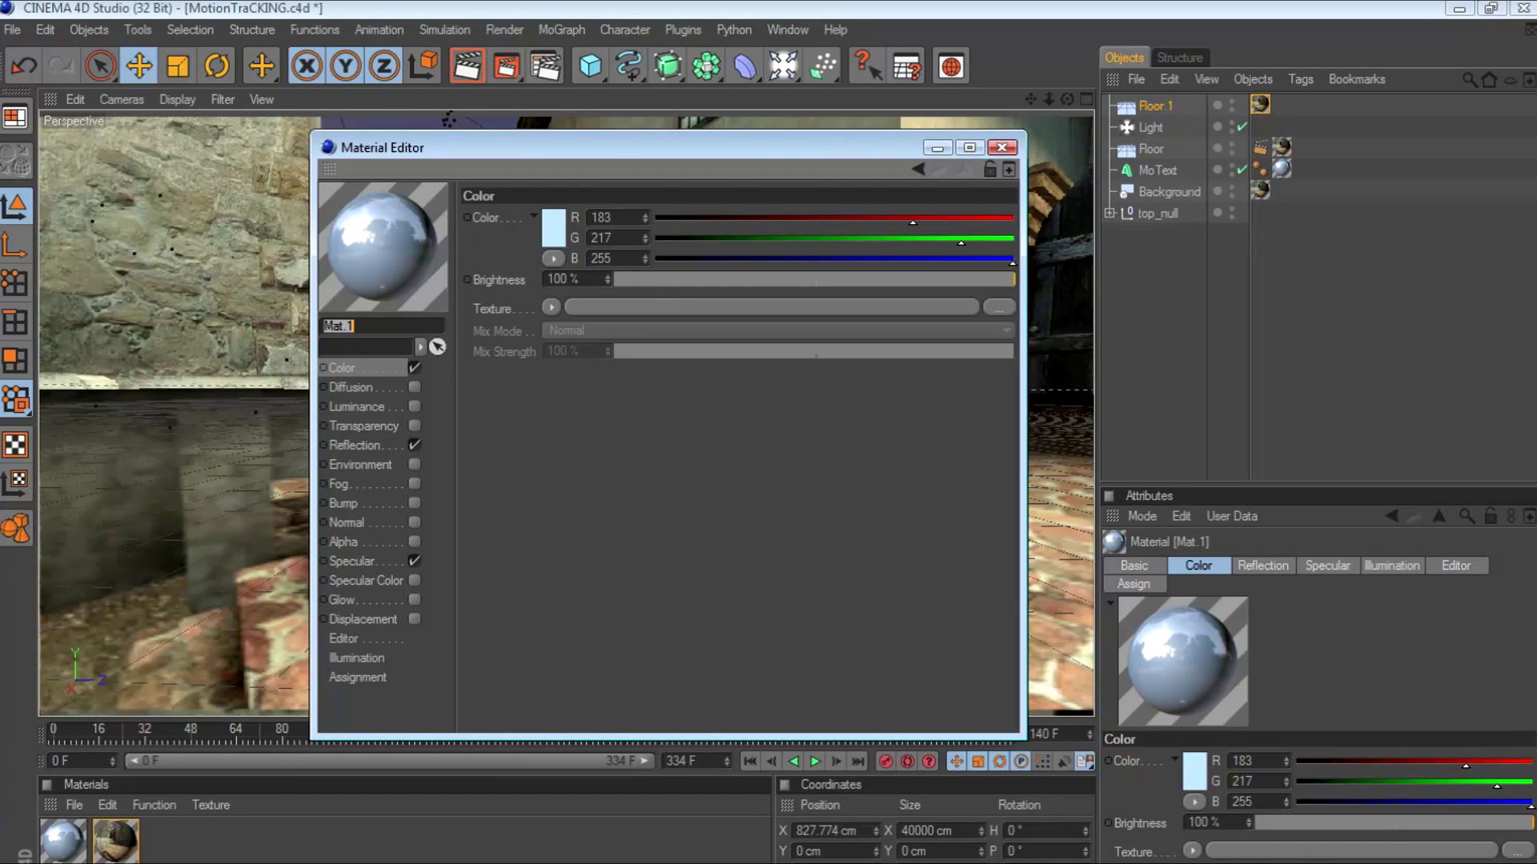
pyautogui.click(414, 368)
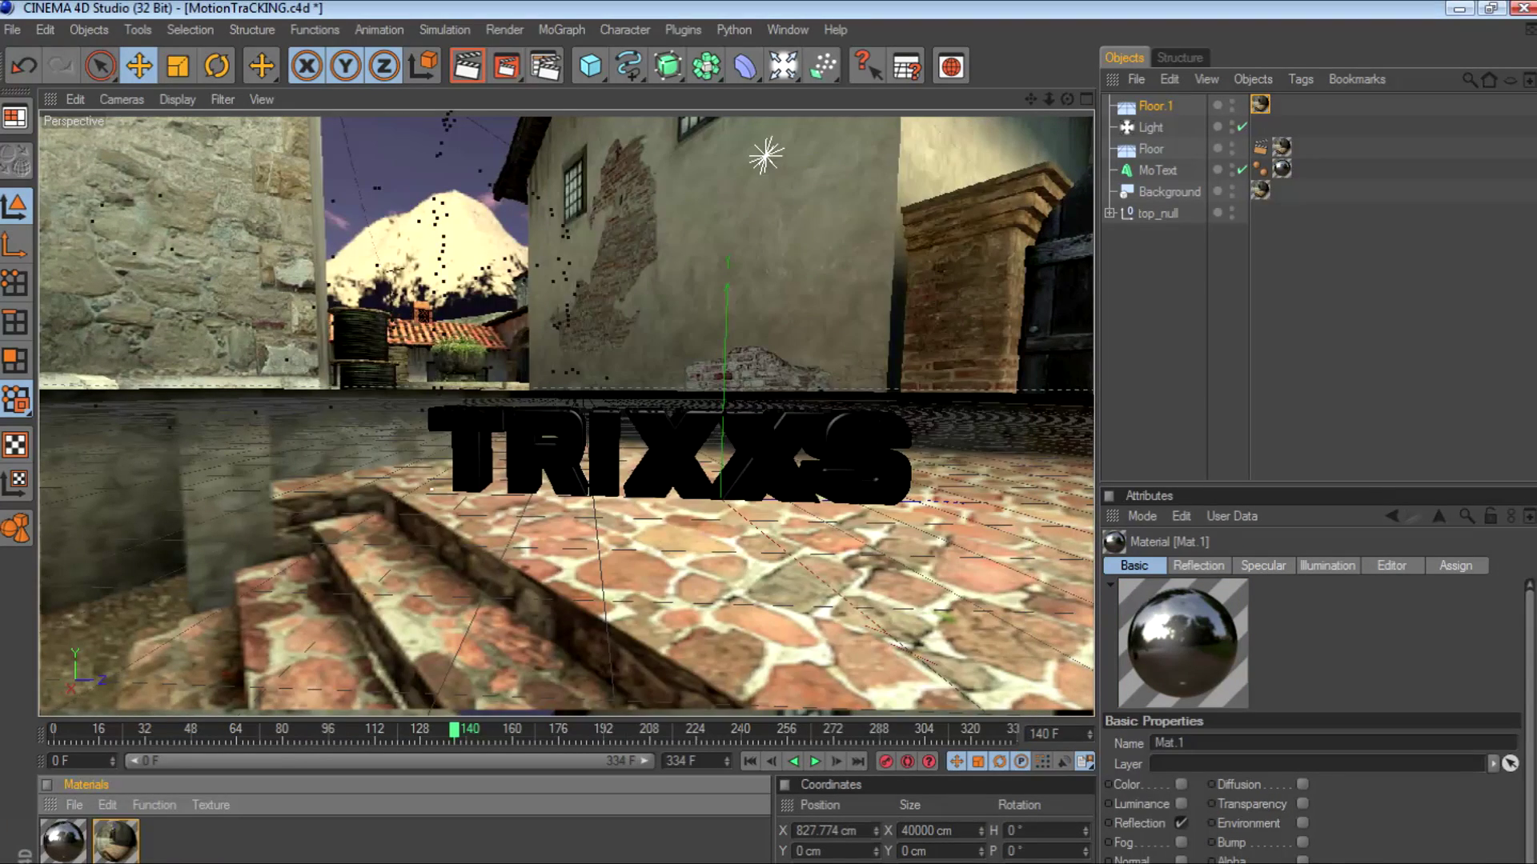
pyautogui.click(468, 65)
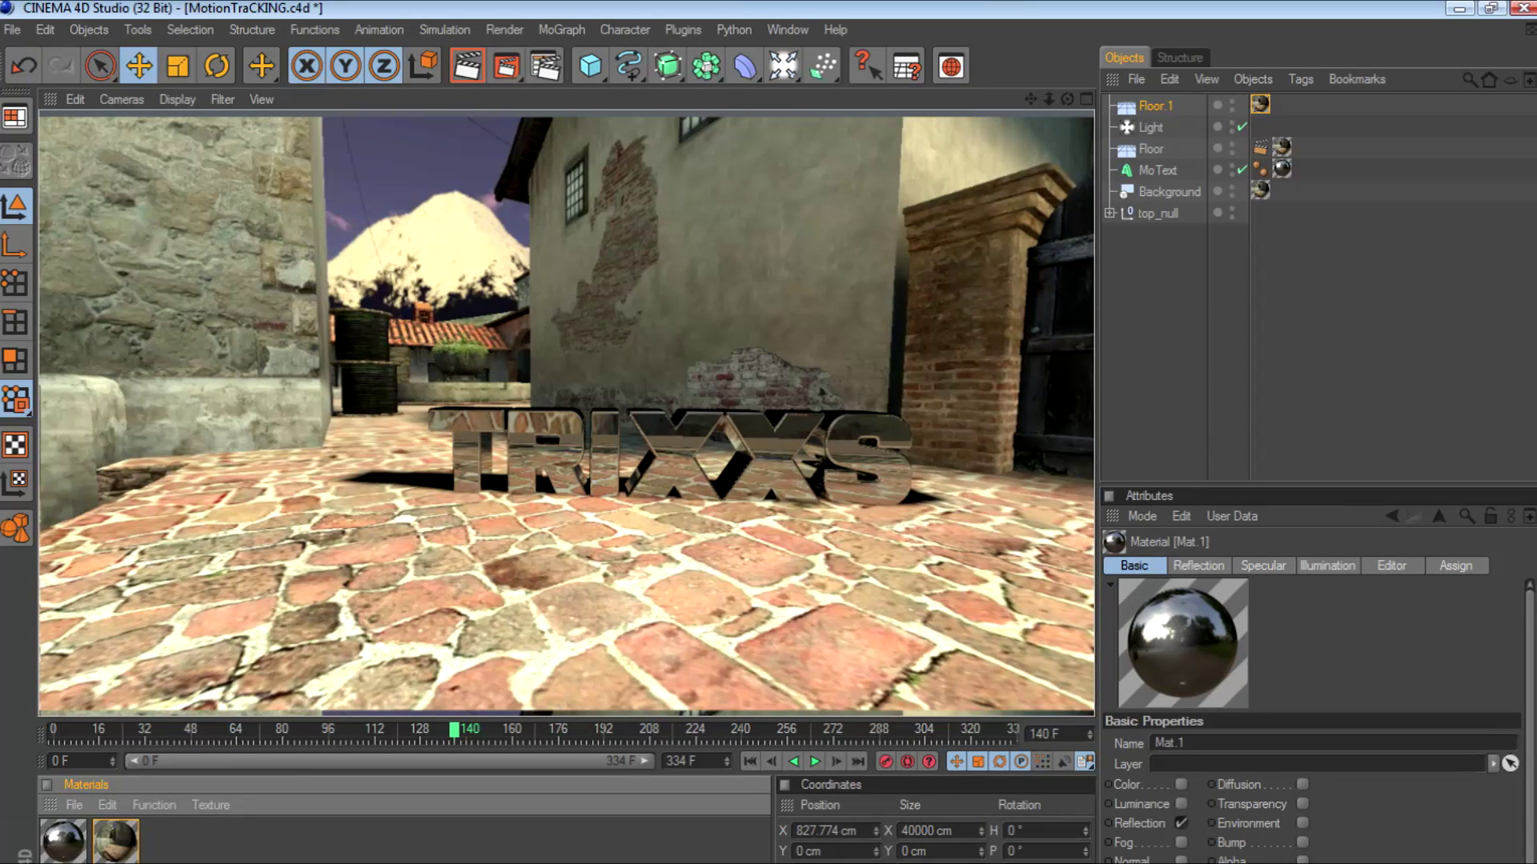
pyautogui.doubleClick(63, 841)
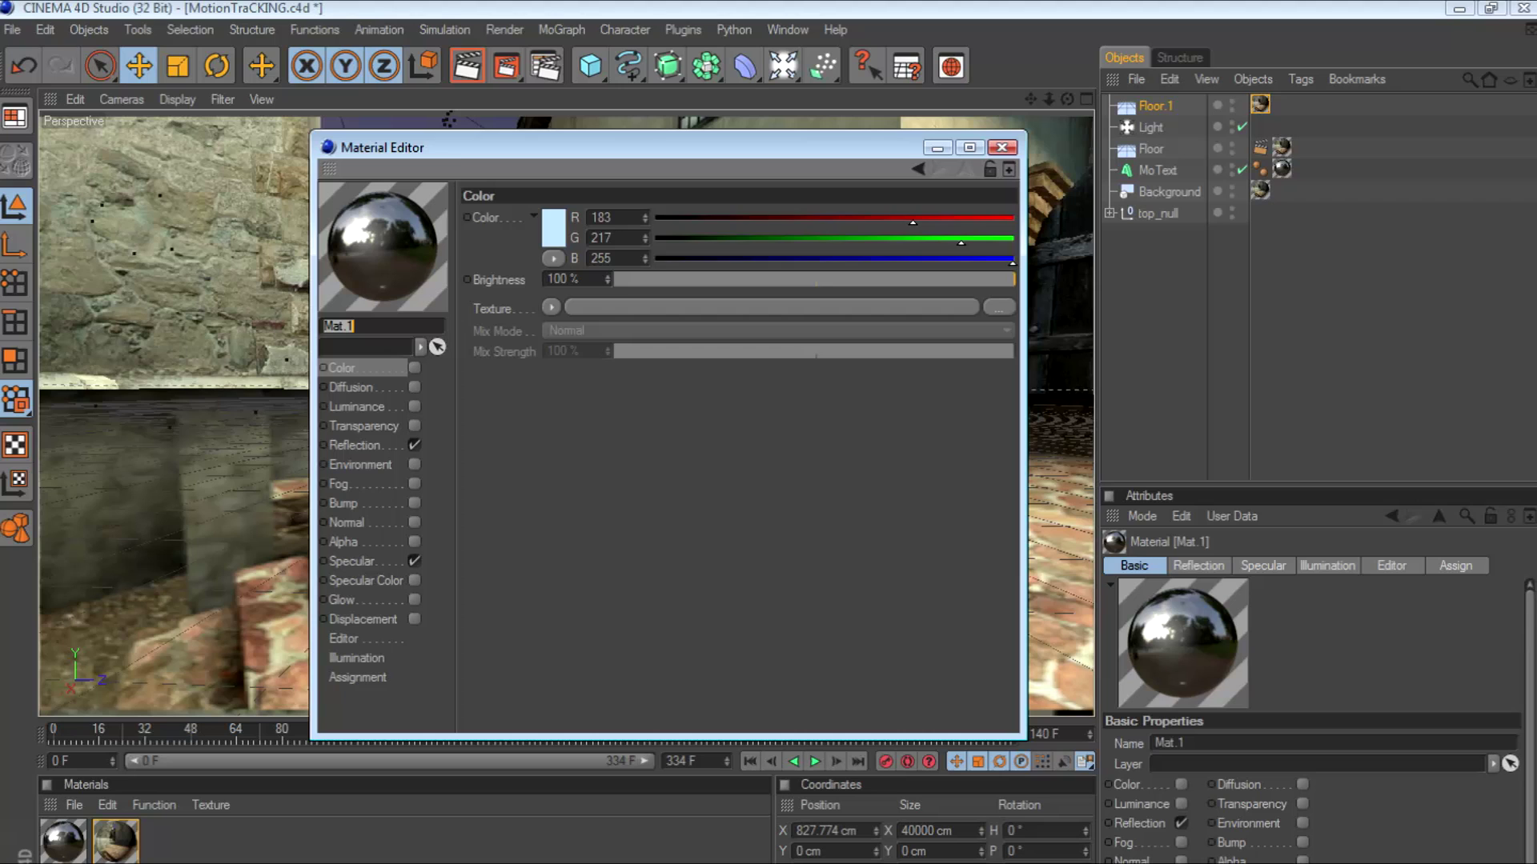
pyautogui.click(356, 446)
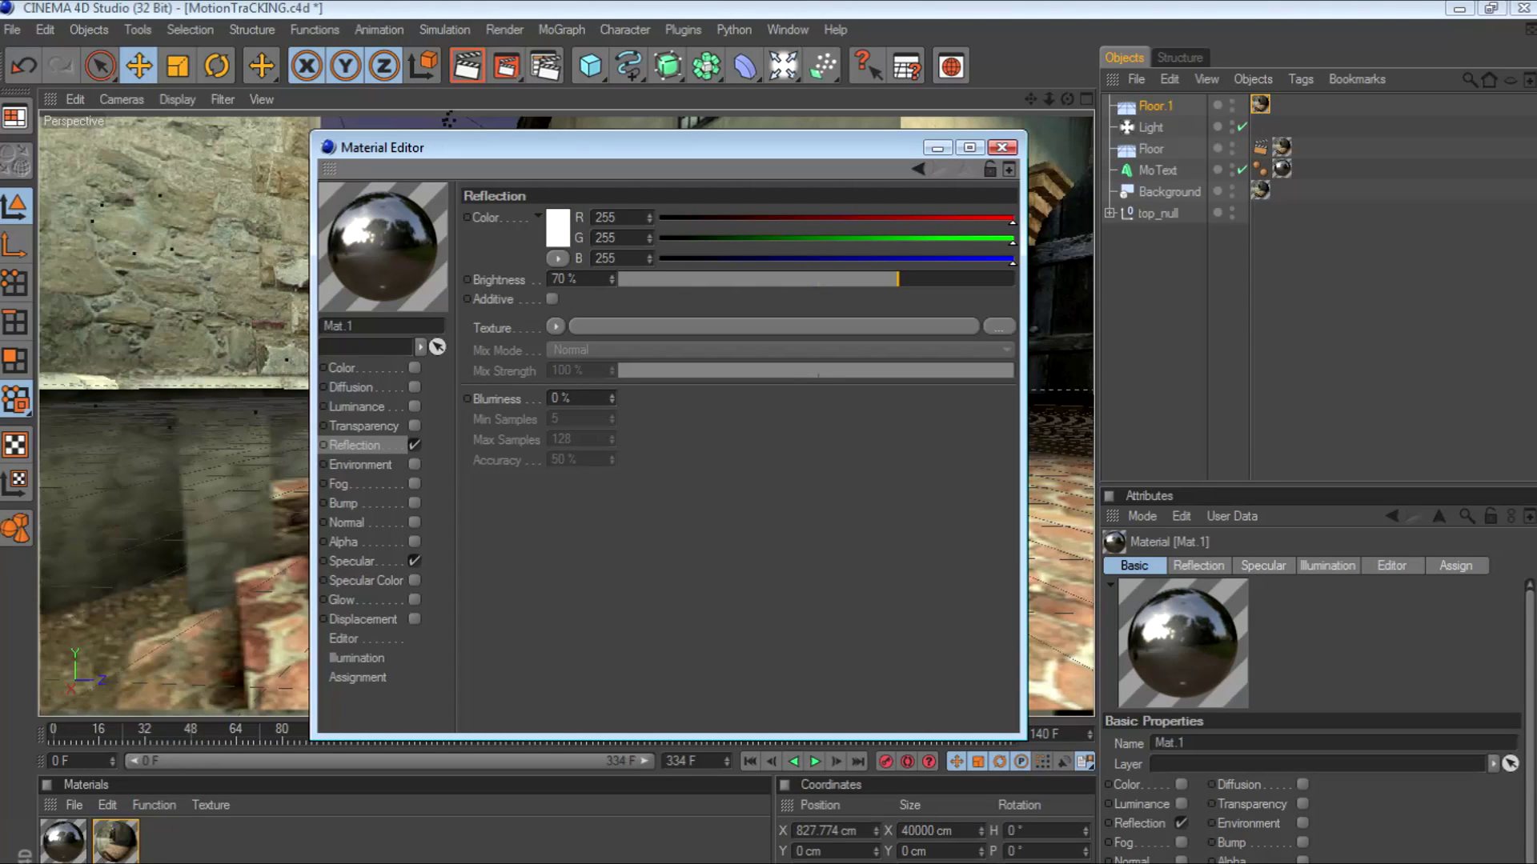
pyautogui.click(1001, 147)
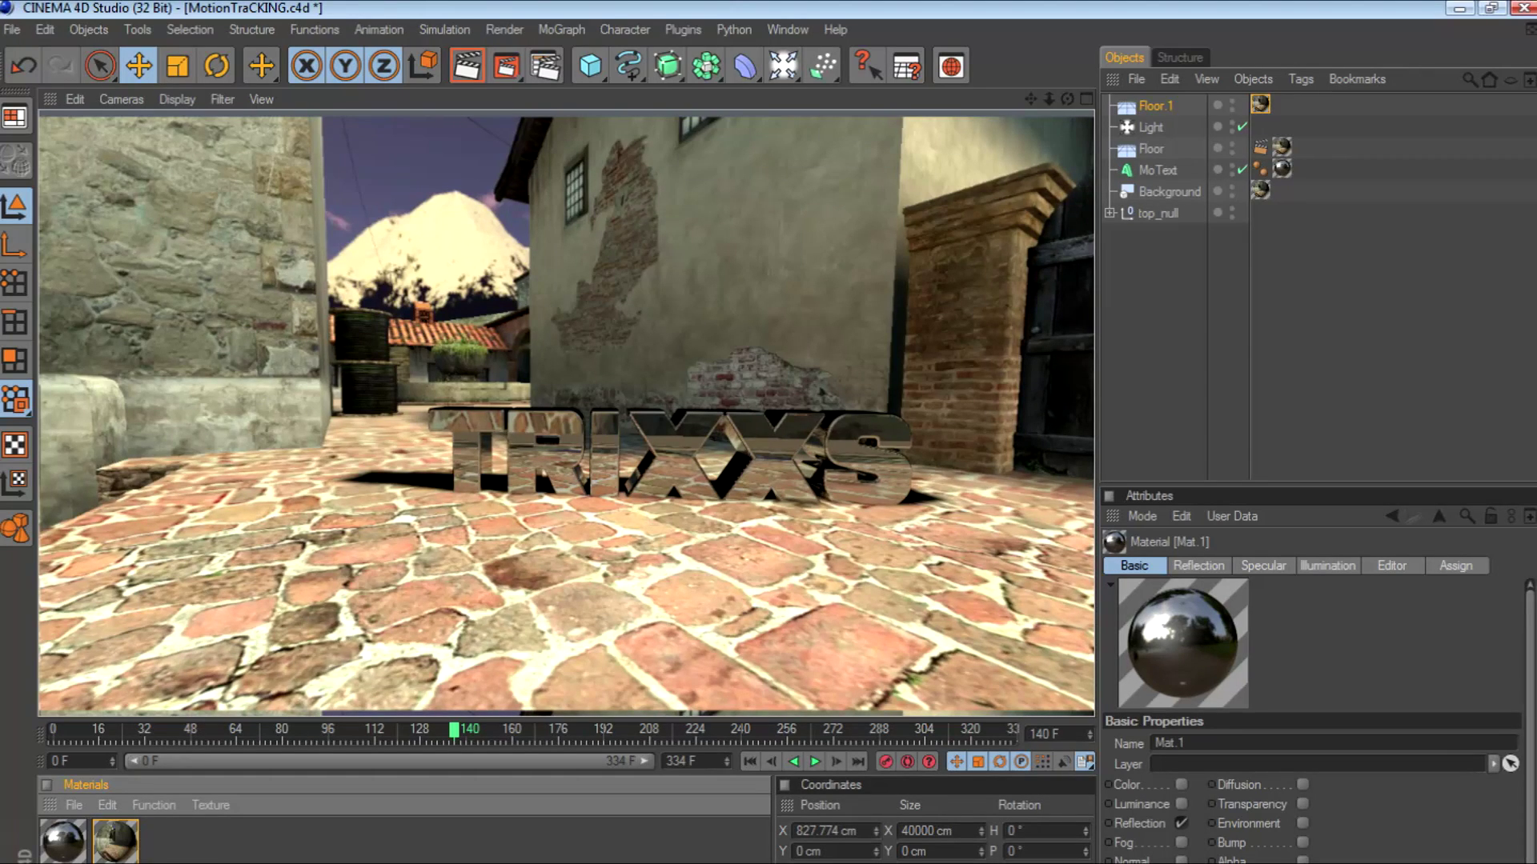
# - Set the texture projection on the upright second Floor to Spherical and preview-render the view
pyautogui.click(1155, 106)
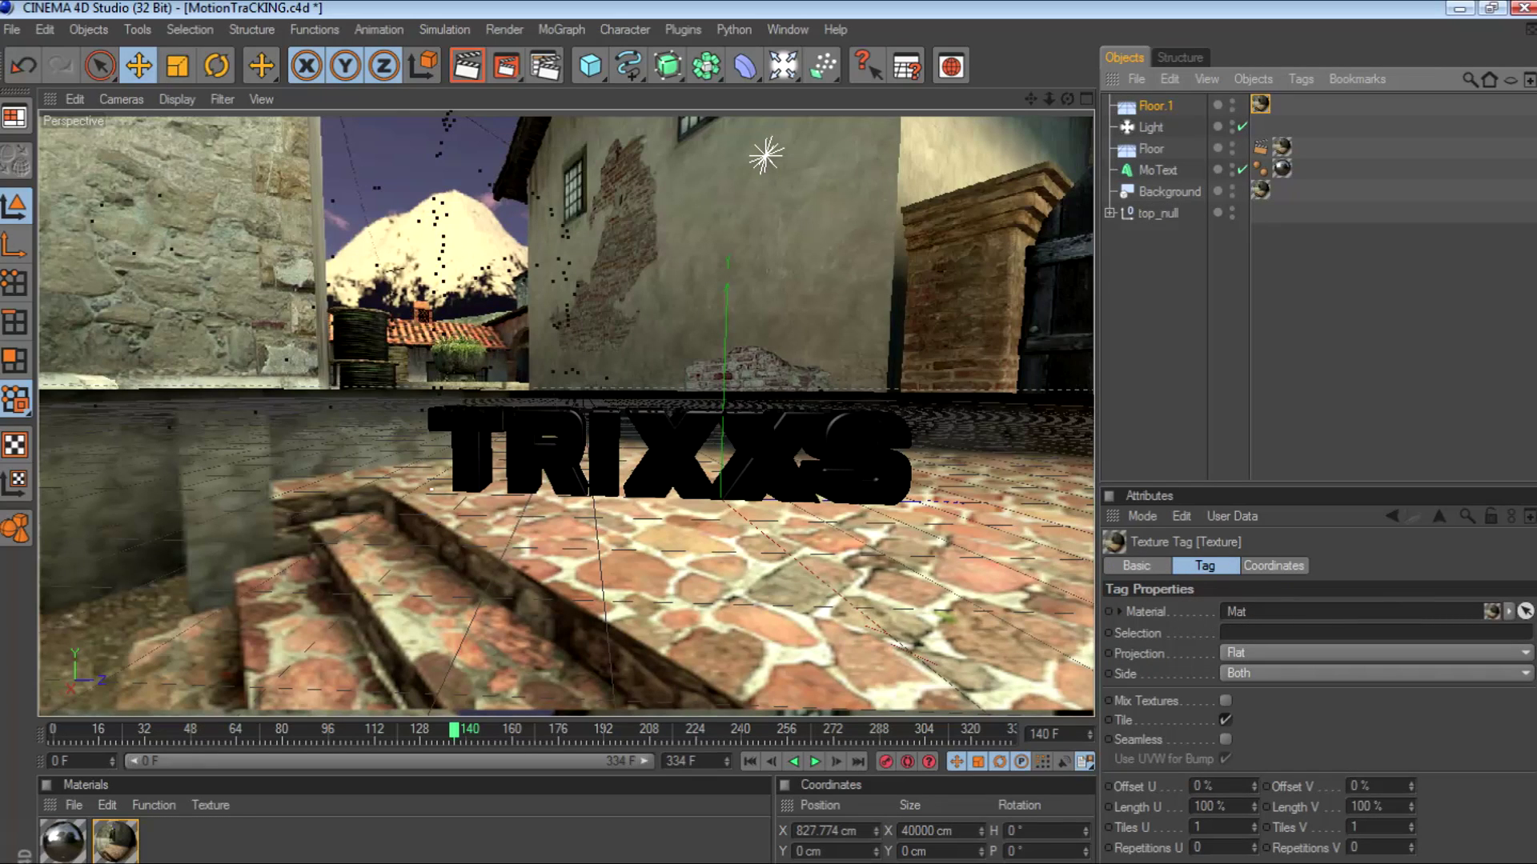
pyautogui.click(1373, 653)
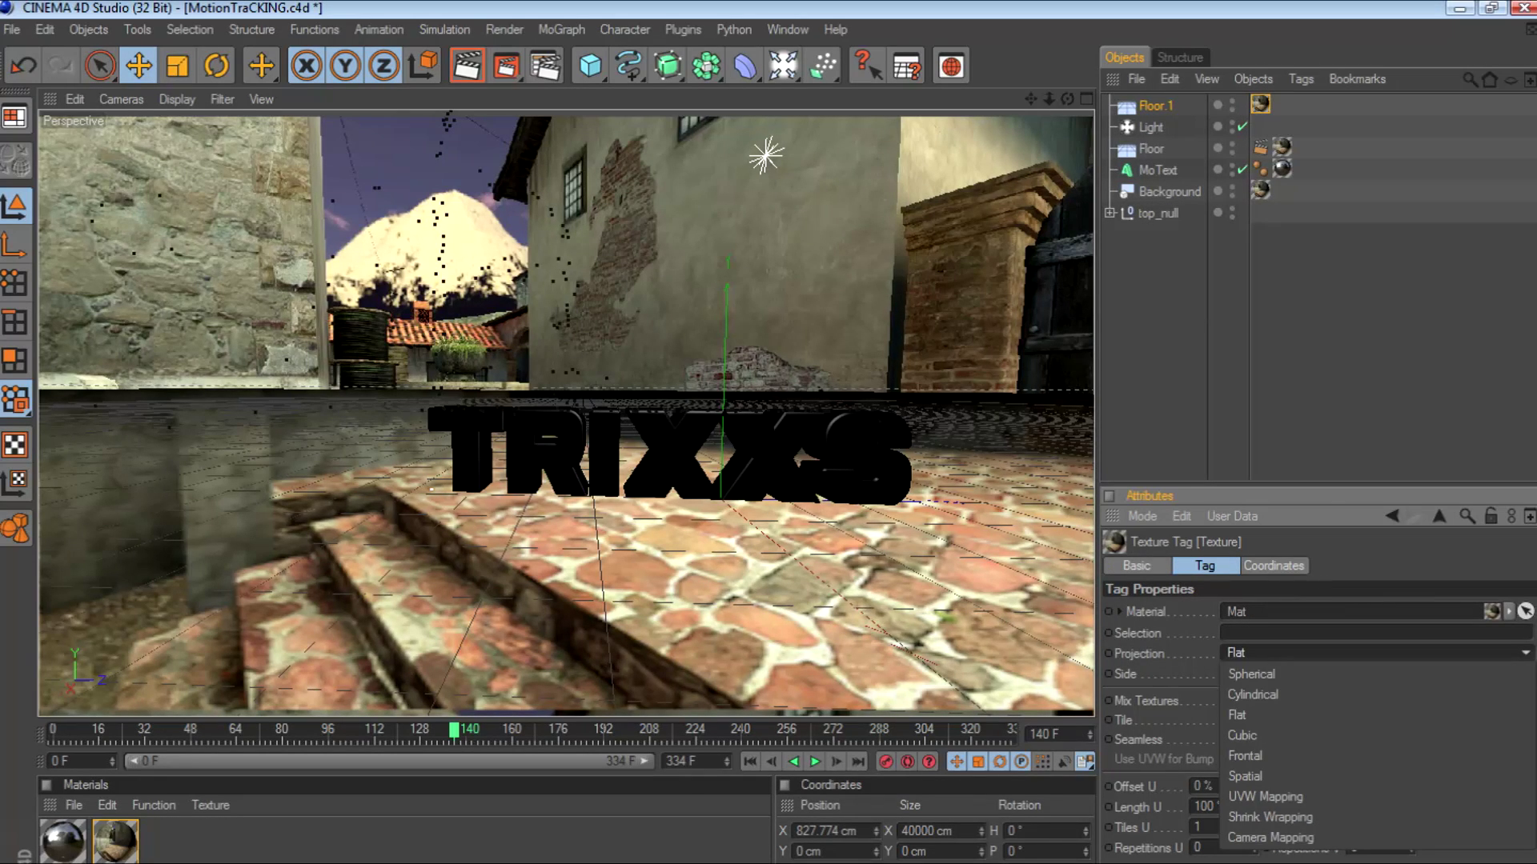
pyautogui.click(1281, 674)
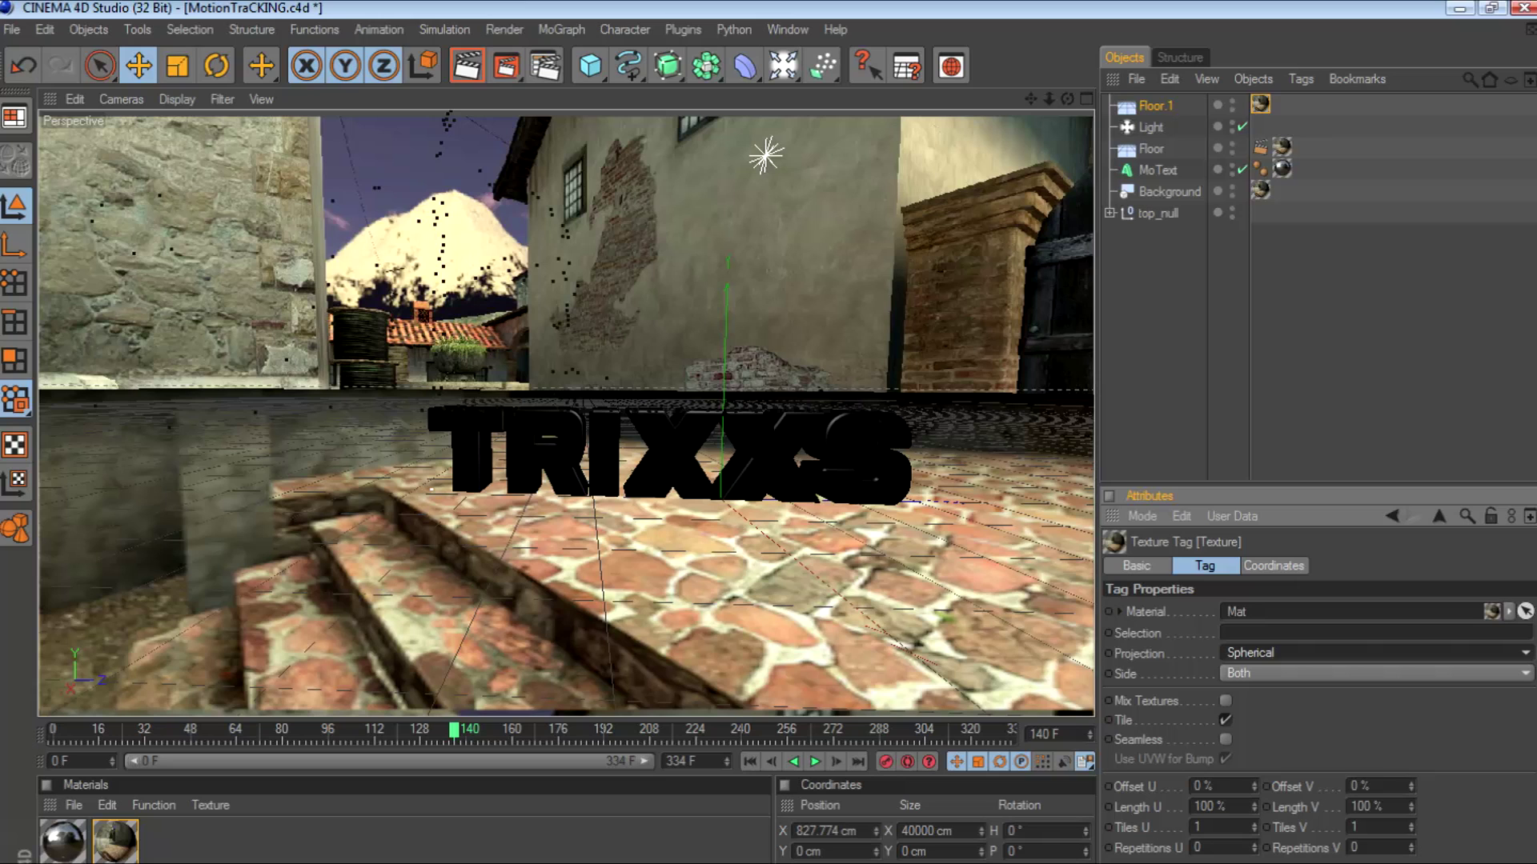
pyautogui.click(468, 65)
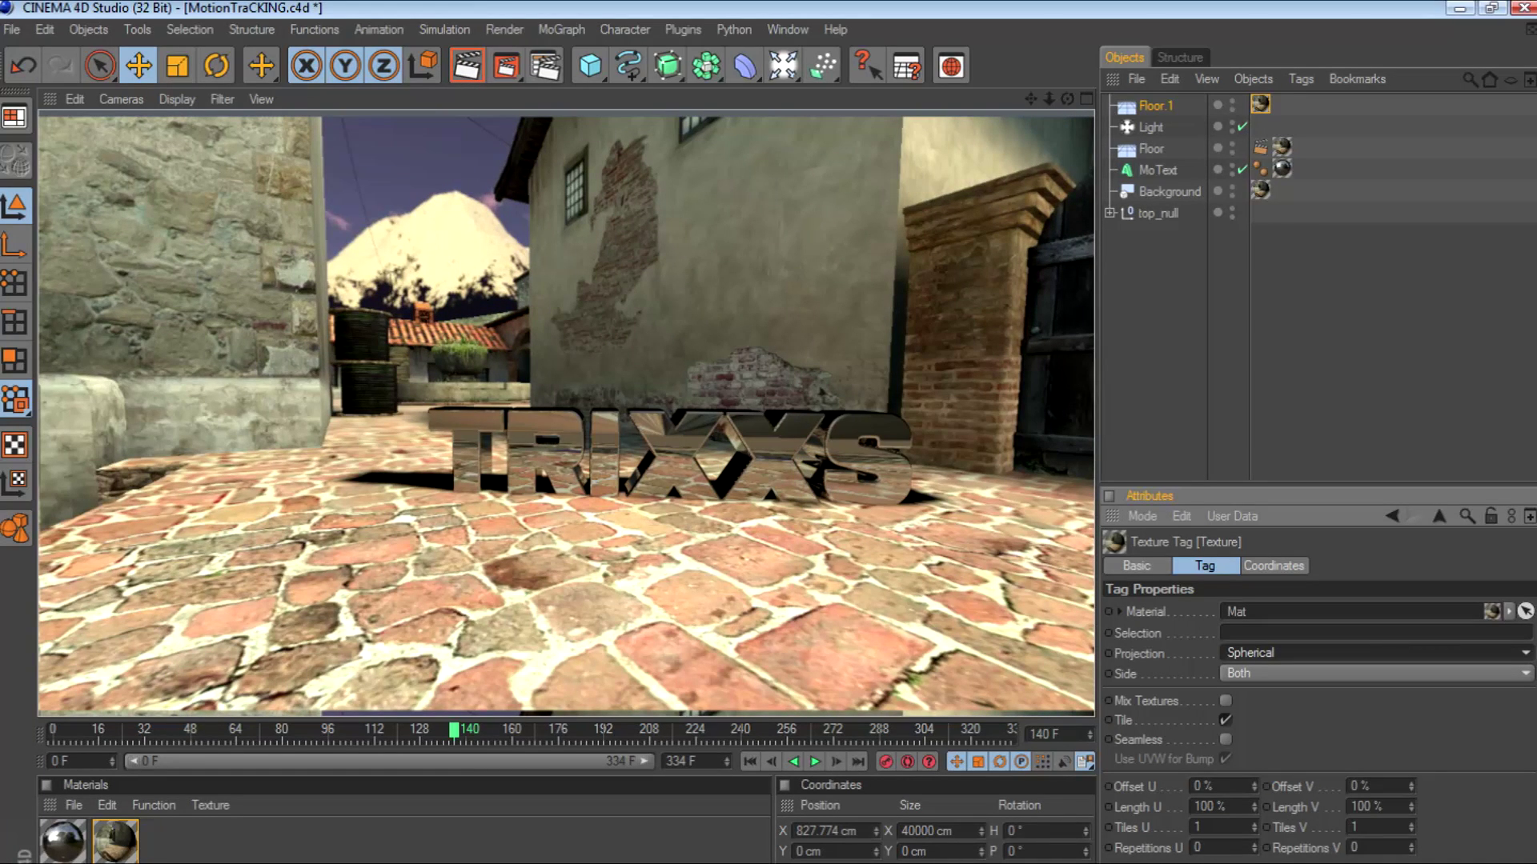
# - Set the texture projection on the upright second Floor to Cylindrical and preview-render the reflections on the text
pyautogui.click(1372, 654)
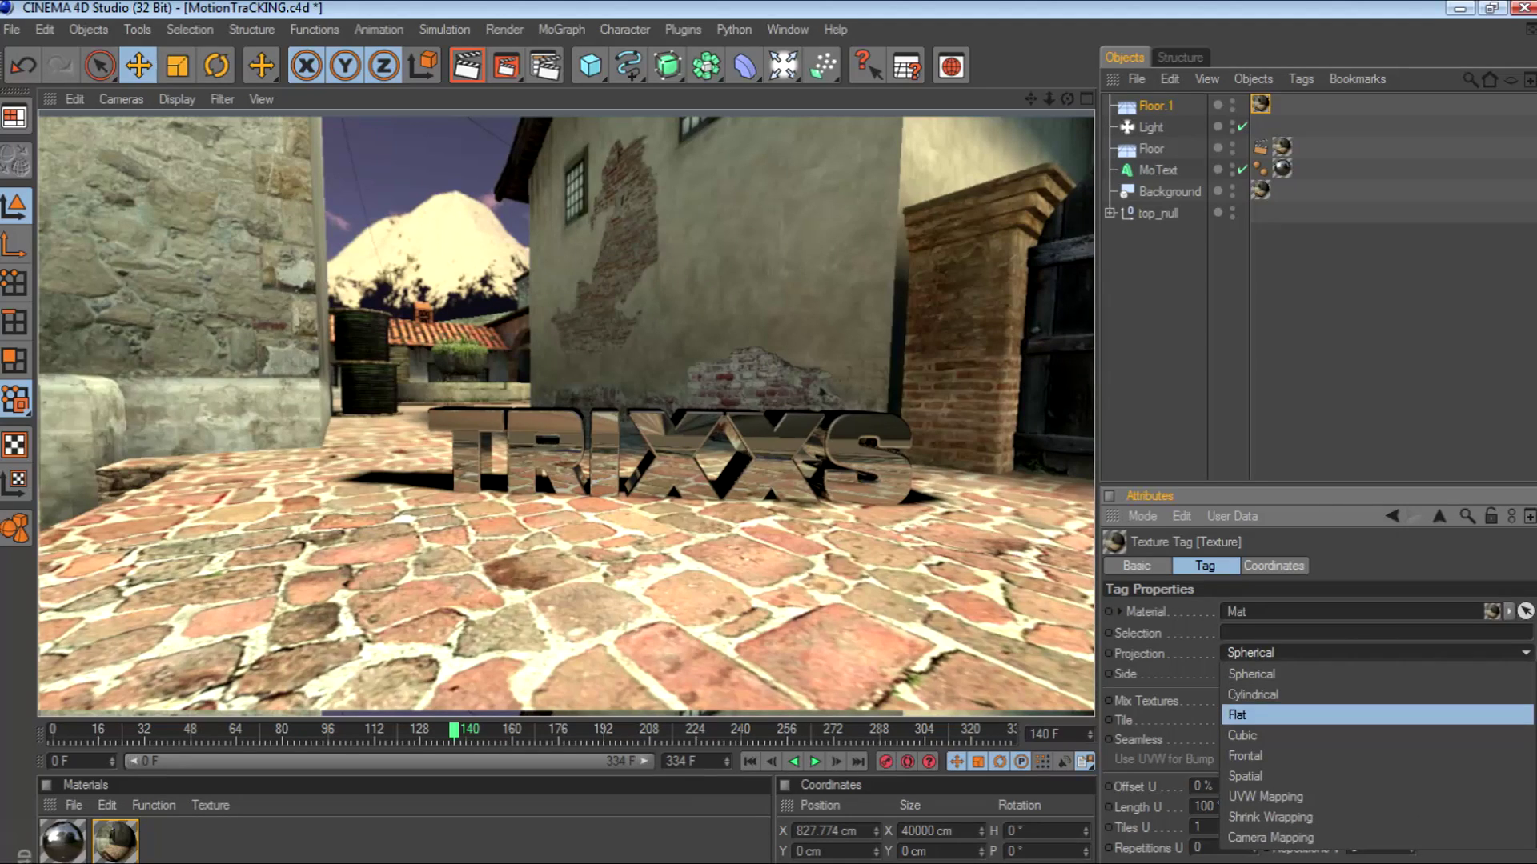
pyautogui.click(1264, 693)
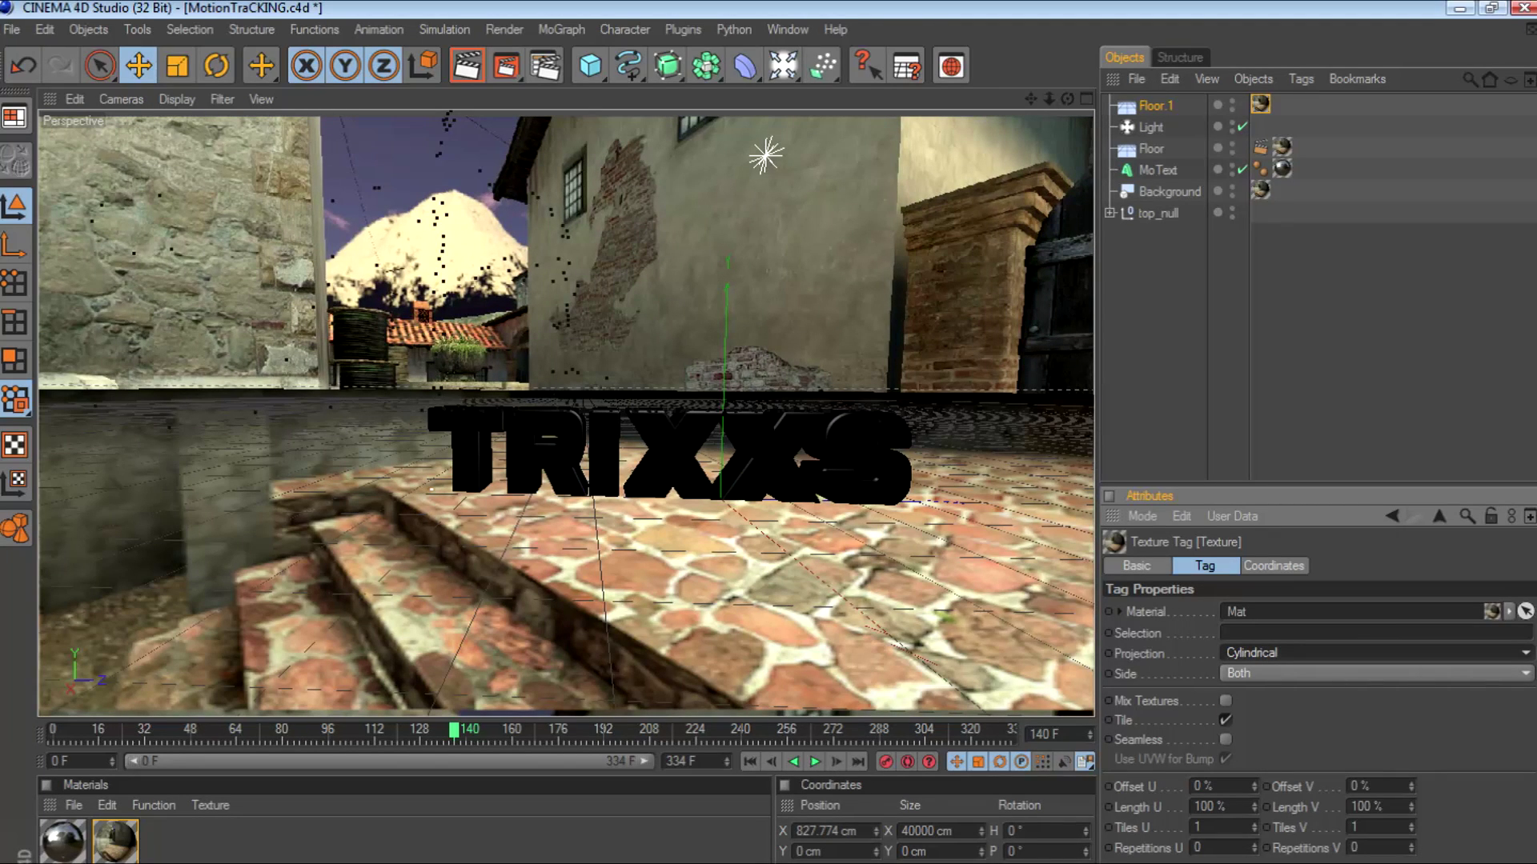
pyautogui.hotkey('ctrl', 'r')
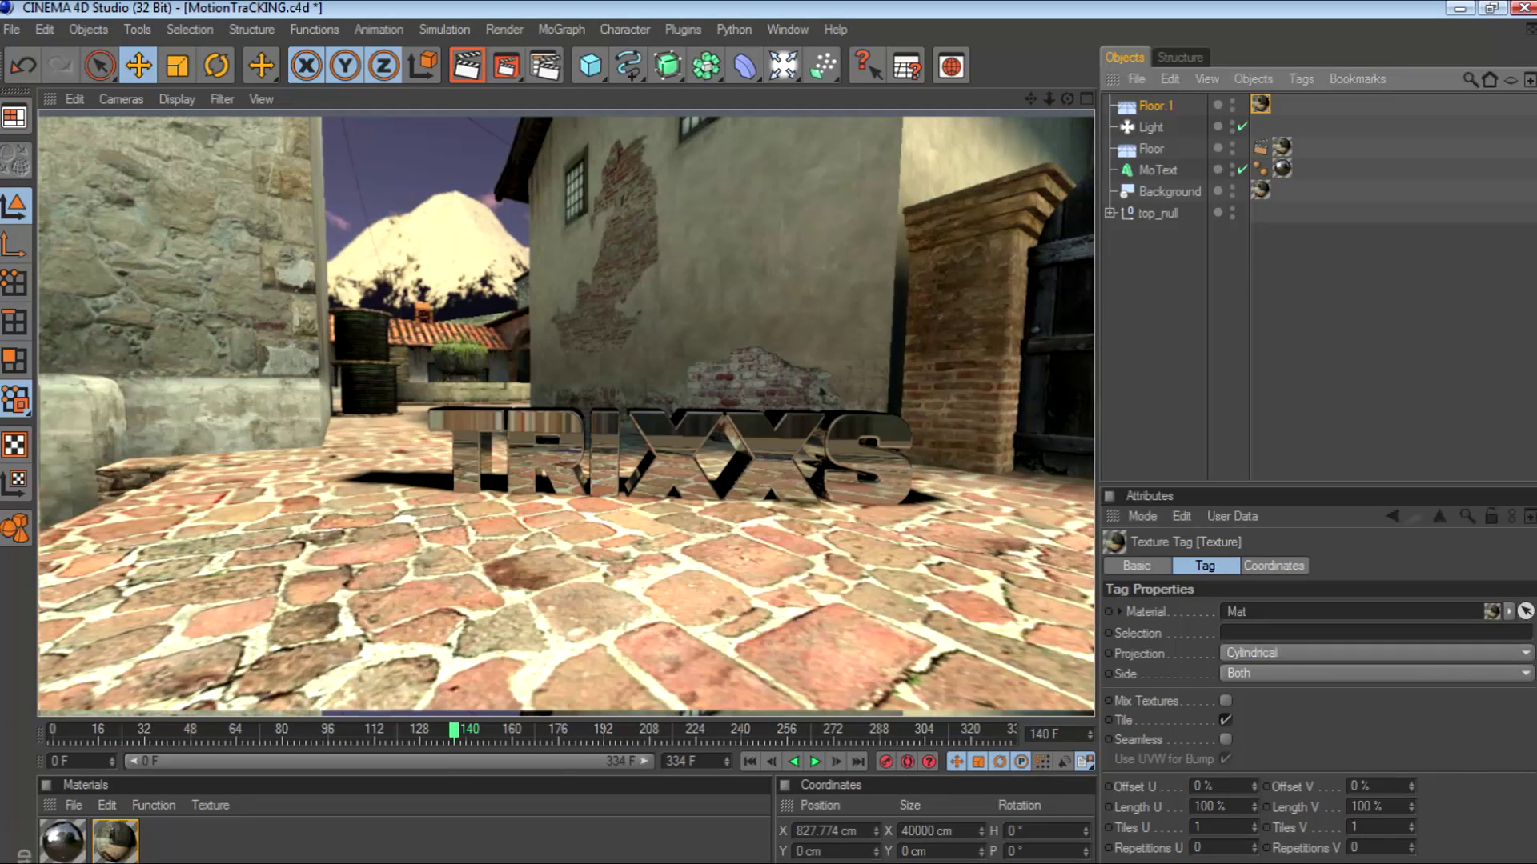
pyautogui.click(1373, 653)
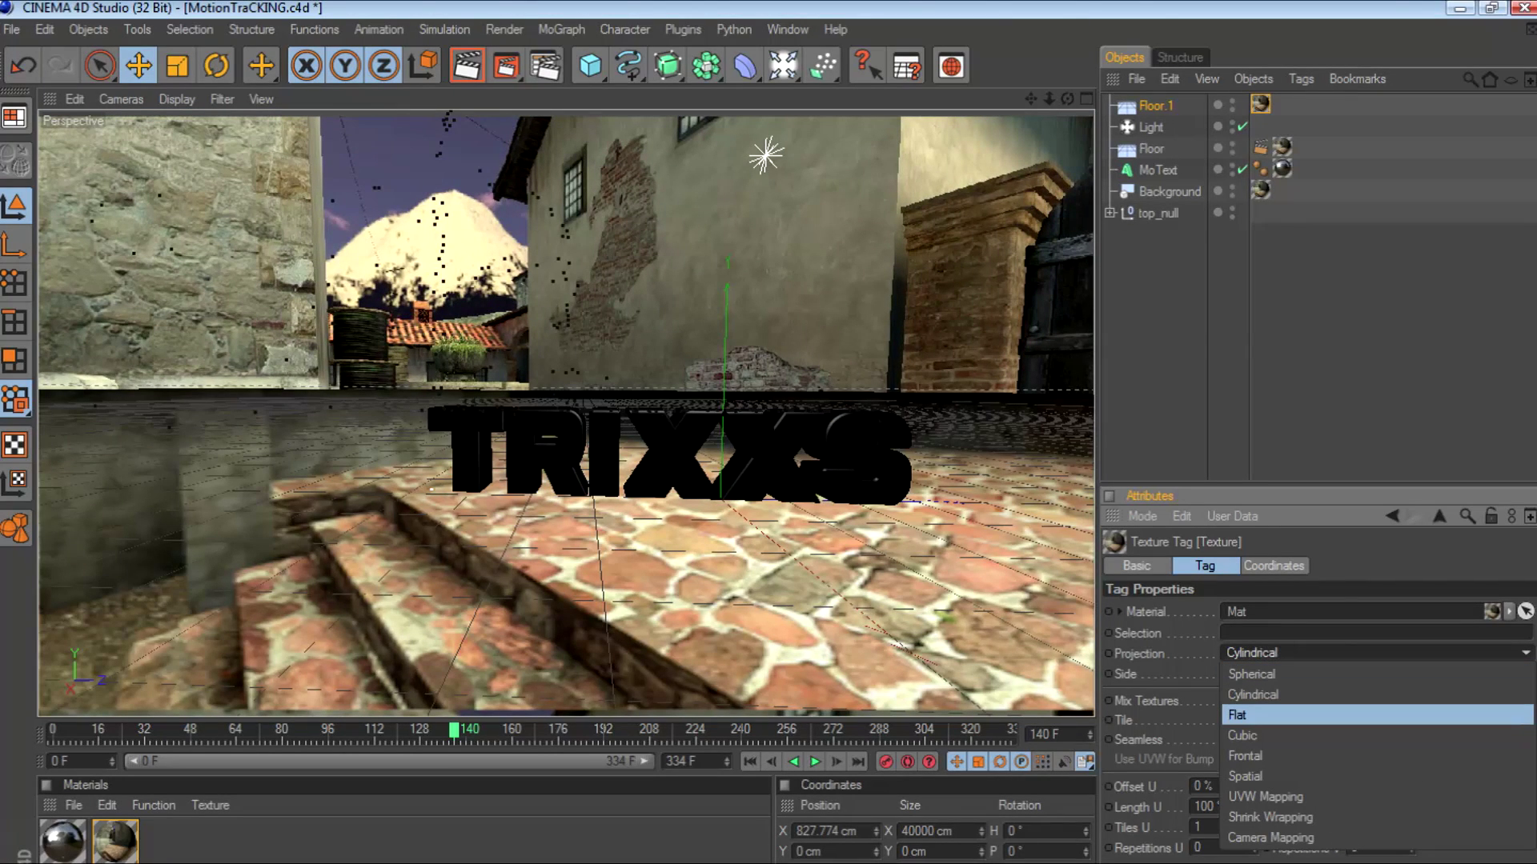
pyautogui.press('Escape')
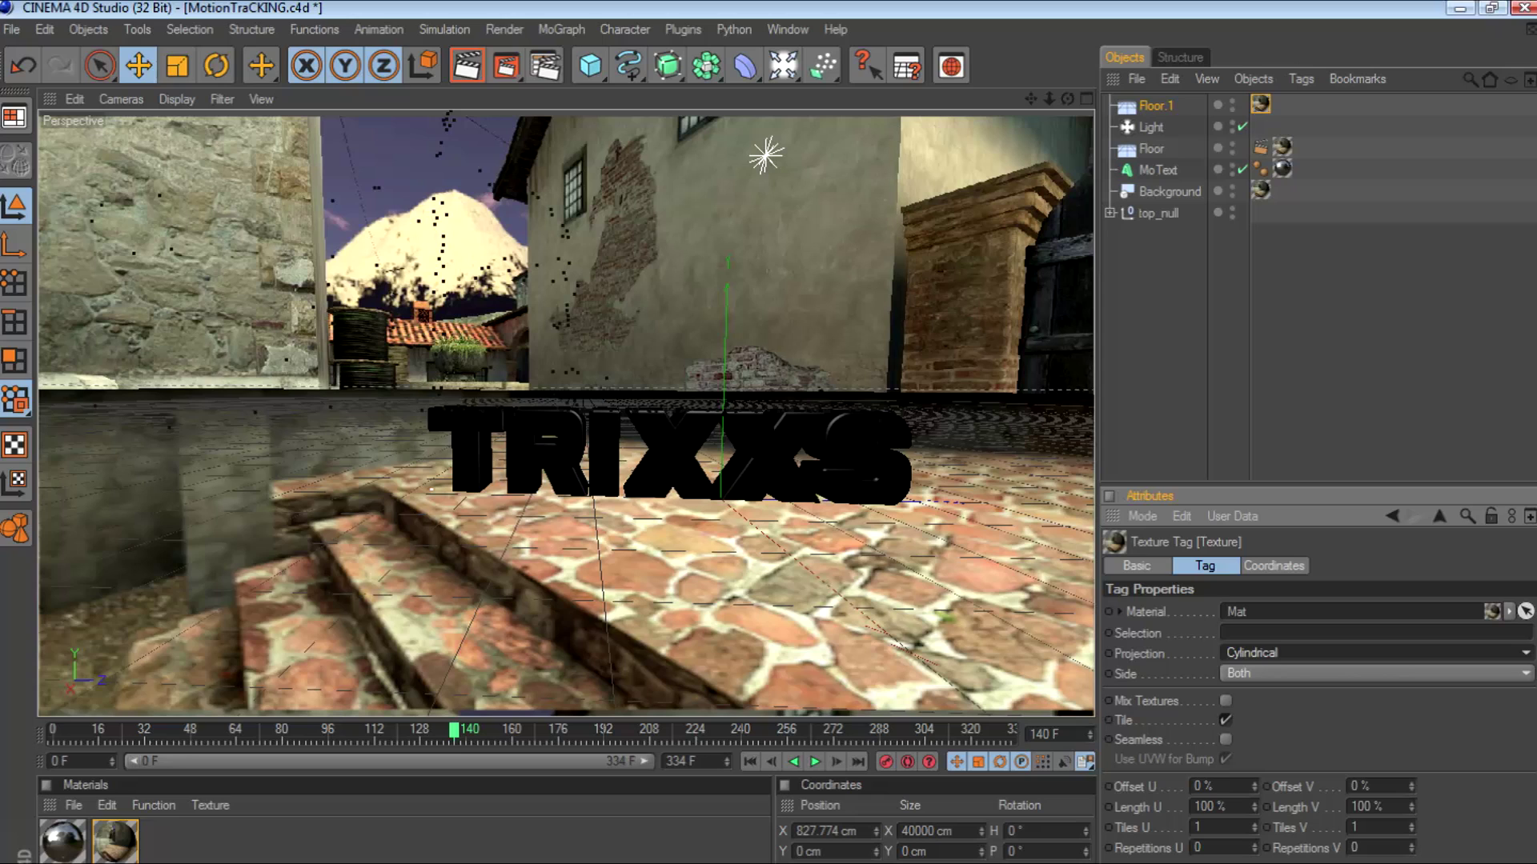
# - Create a new material and open it in the Material Editor
pyautogui.click(73, 805)
pyautogui.click(120, 551)
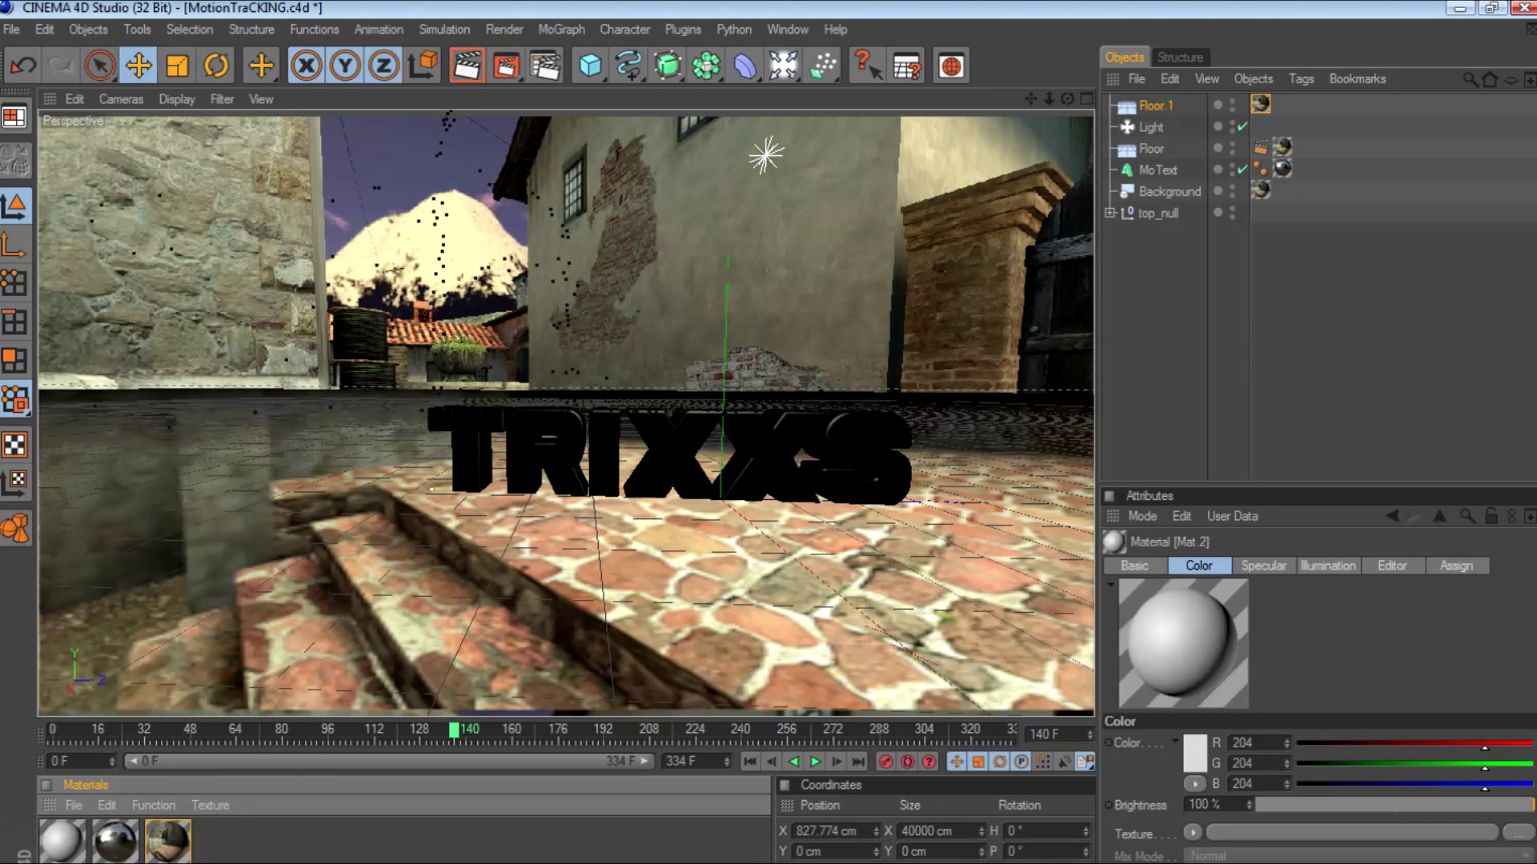
pyautogui.doubleClick(63, 842)
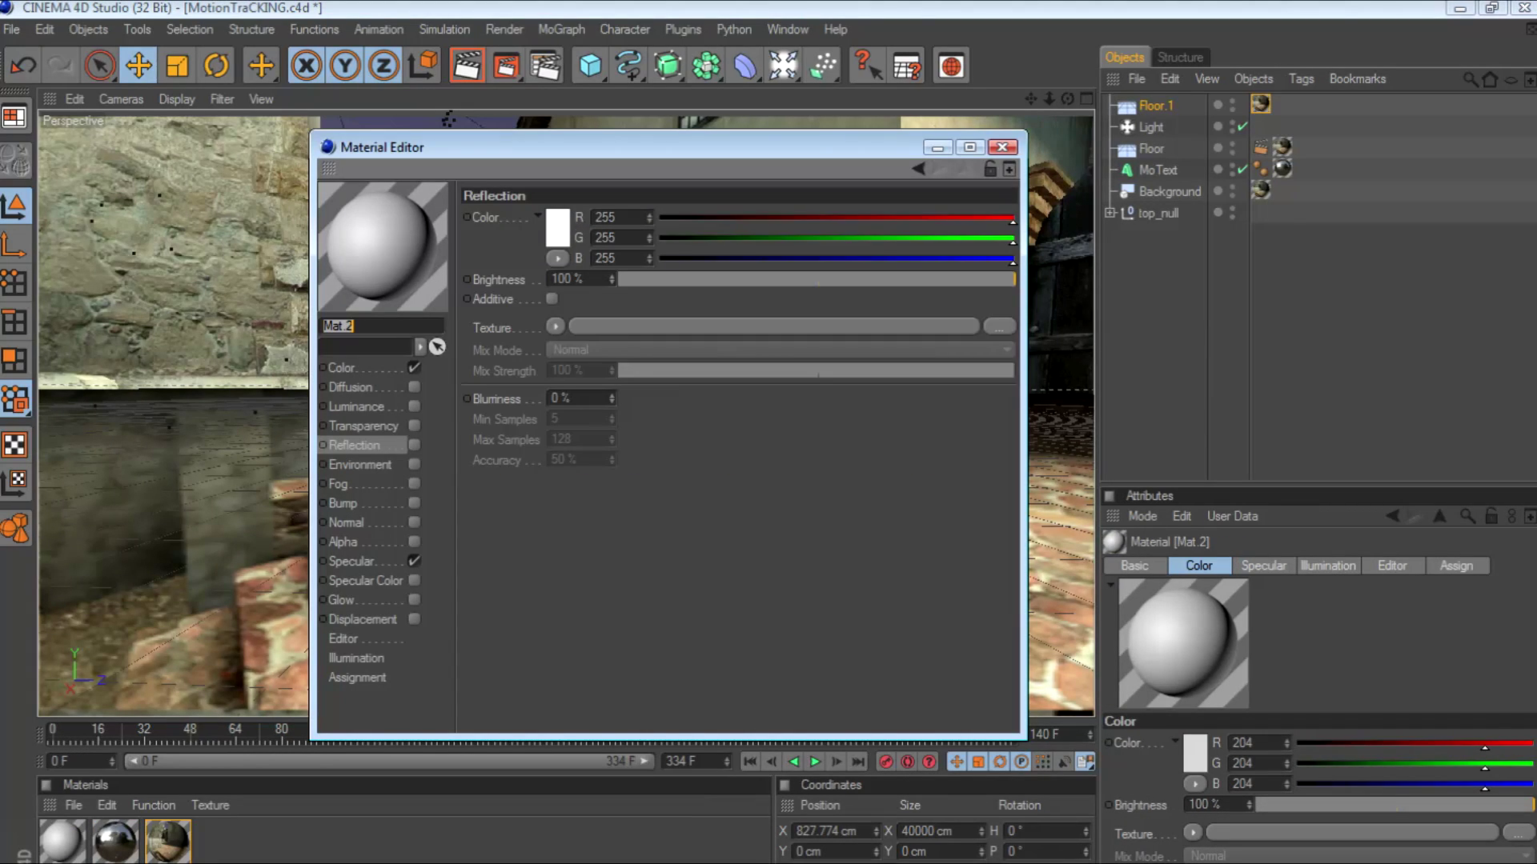
# - Set the new material's reflection color to pure red
pyautogui.click(554, 229)
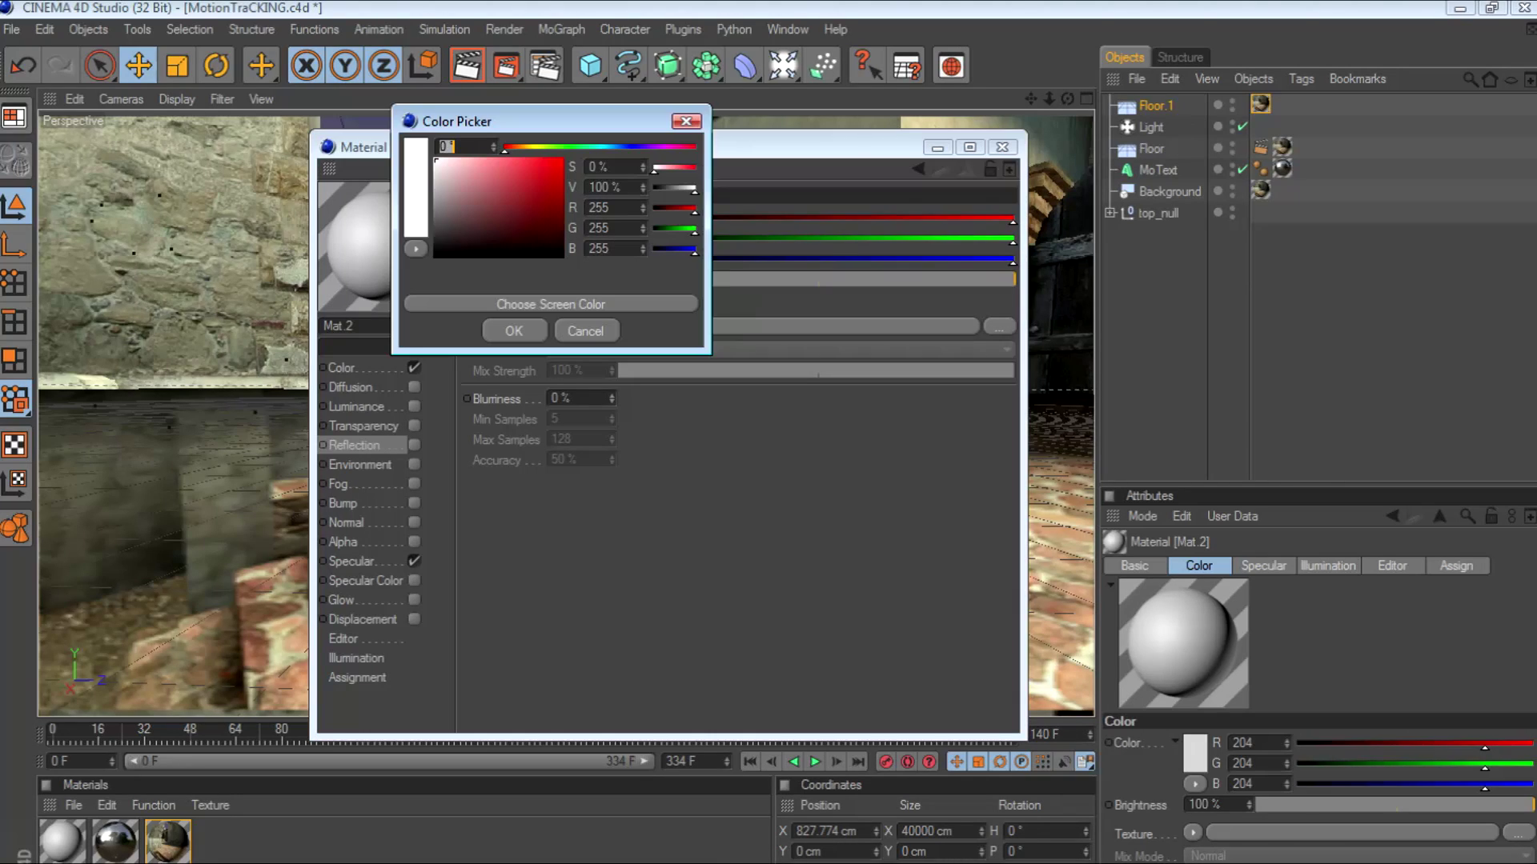
pyautogui.moveTo(512, 183); pyautogui.dragTo(563, 158)
pyautogui.click(514, 331)
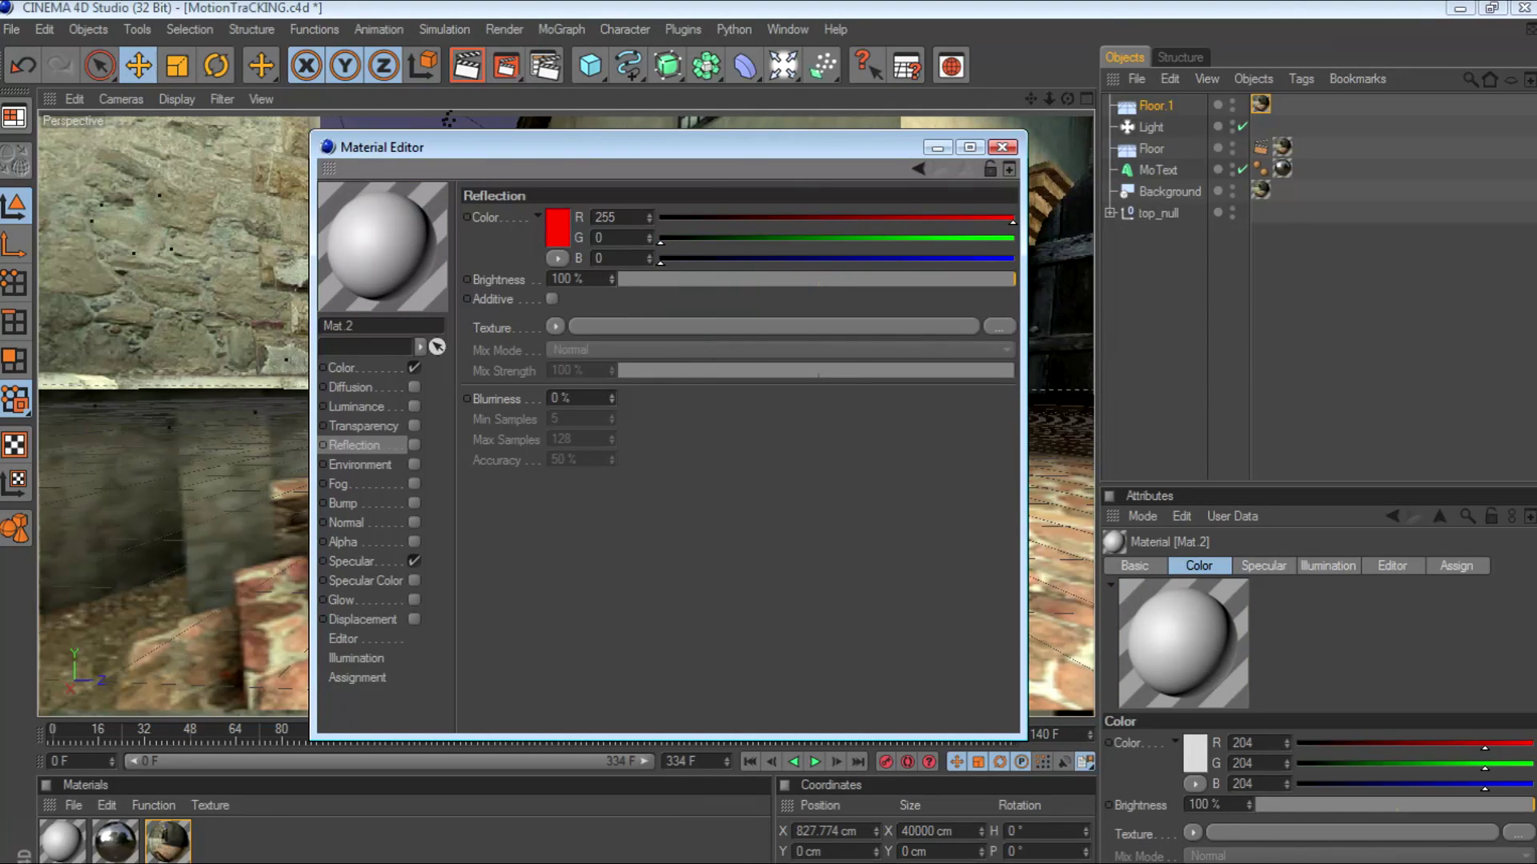
# - Set the new material's Color channel to pure red (RGB 255, 0, 0)
pyautogui.click(350, 368)
pyautogui.click(554, 229)
pyautogui.click(560, 155)
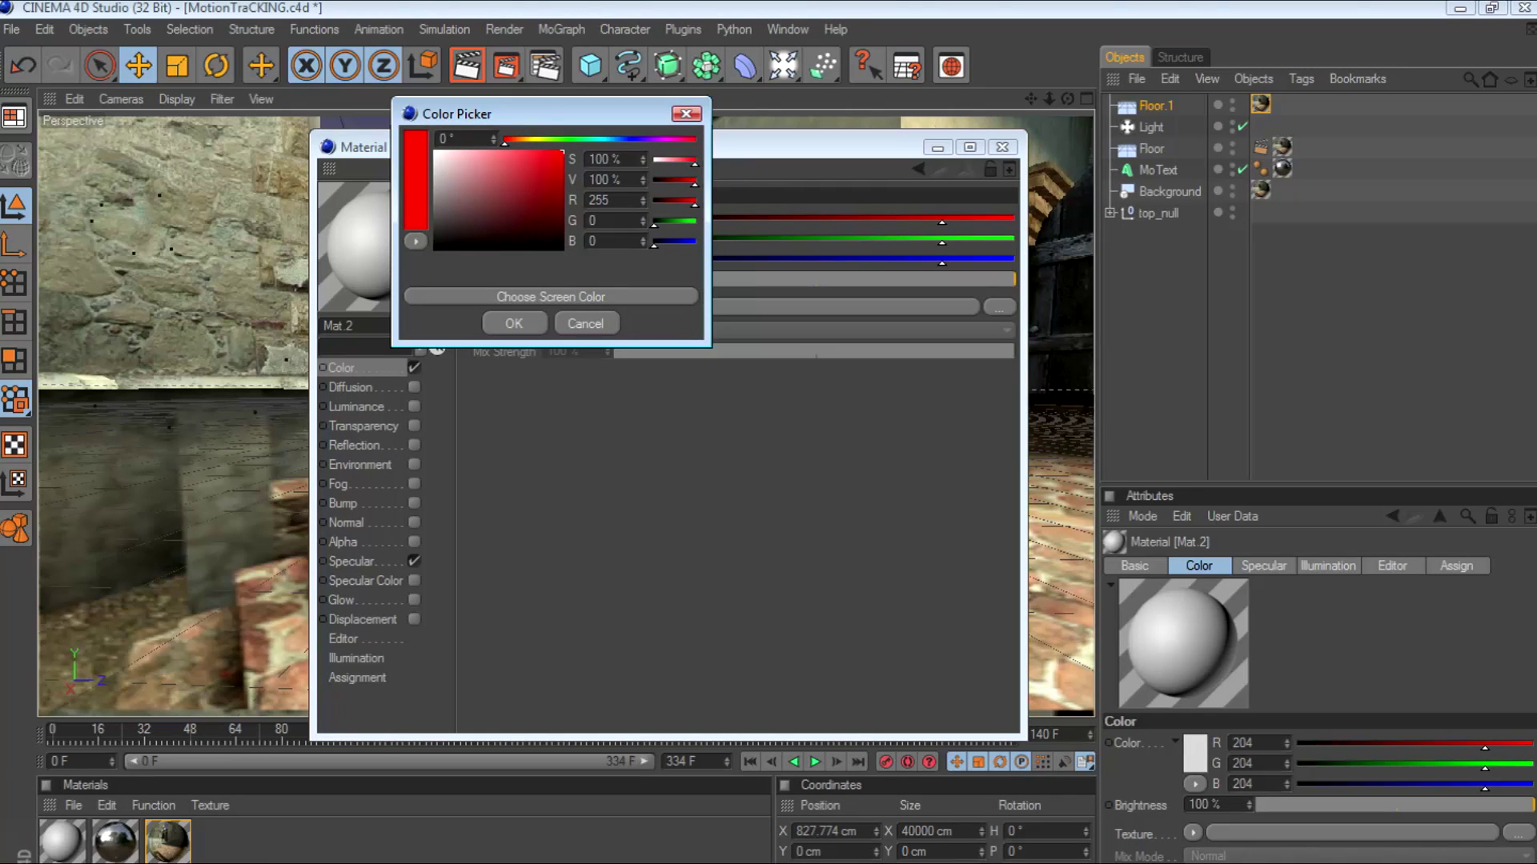
pyautogui.click(514, 323)
# - Enable the red material's Reflection channel with a white color and 80% brightness, and close the Material Editor
pyautogui.click(355, 446)
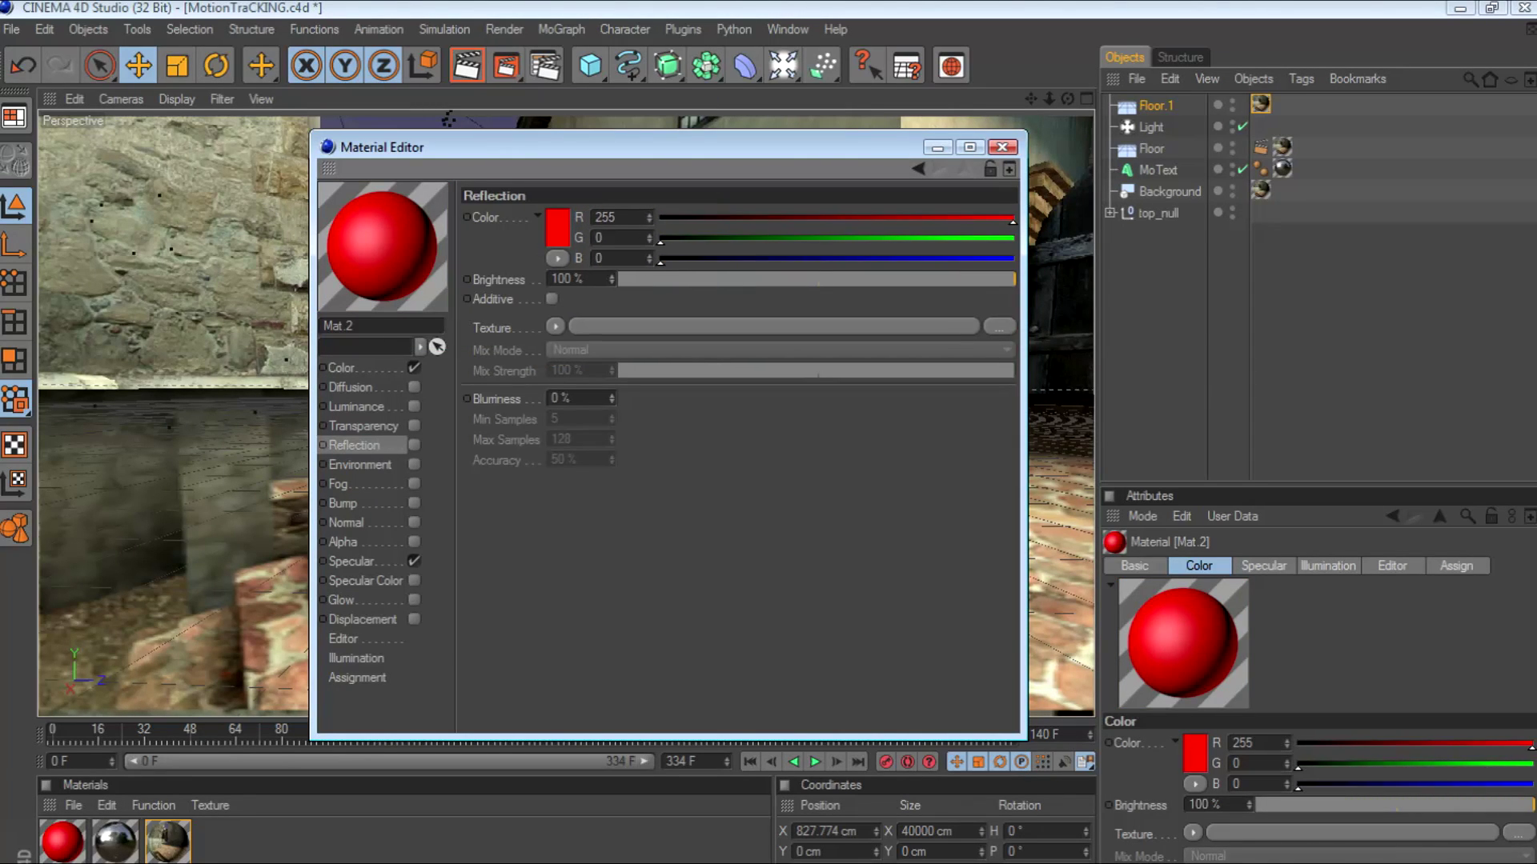
pyautogui.click(414, 445)
pyautogui.click(557, 226)
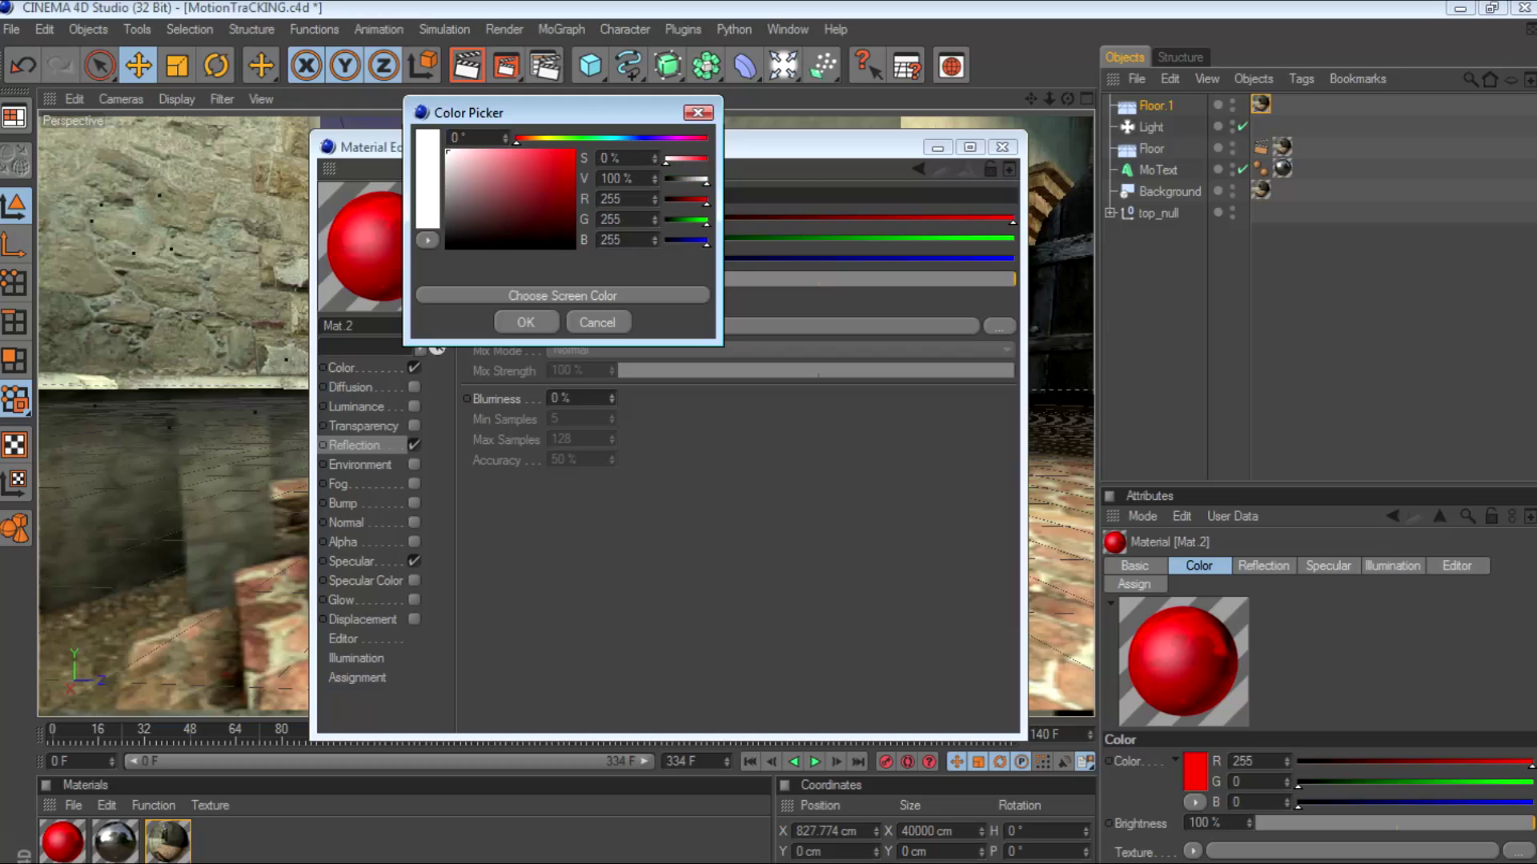
pyautogui.click(525, 322)
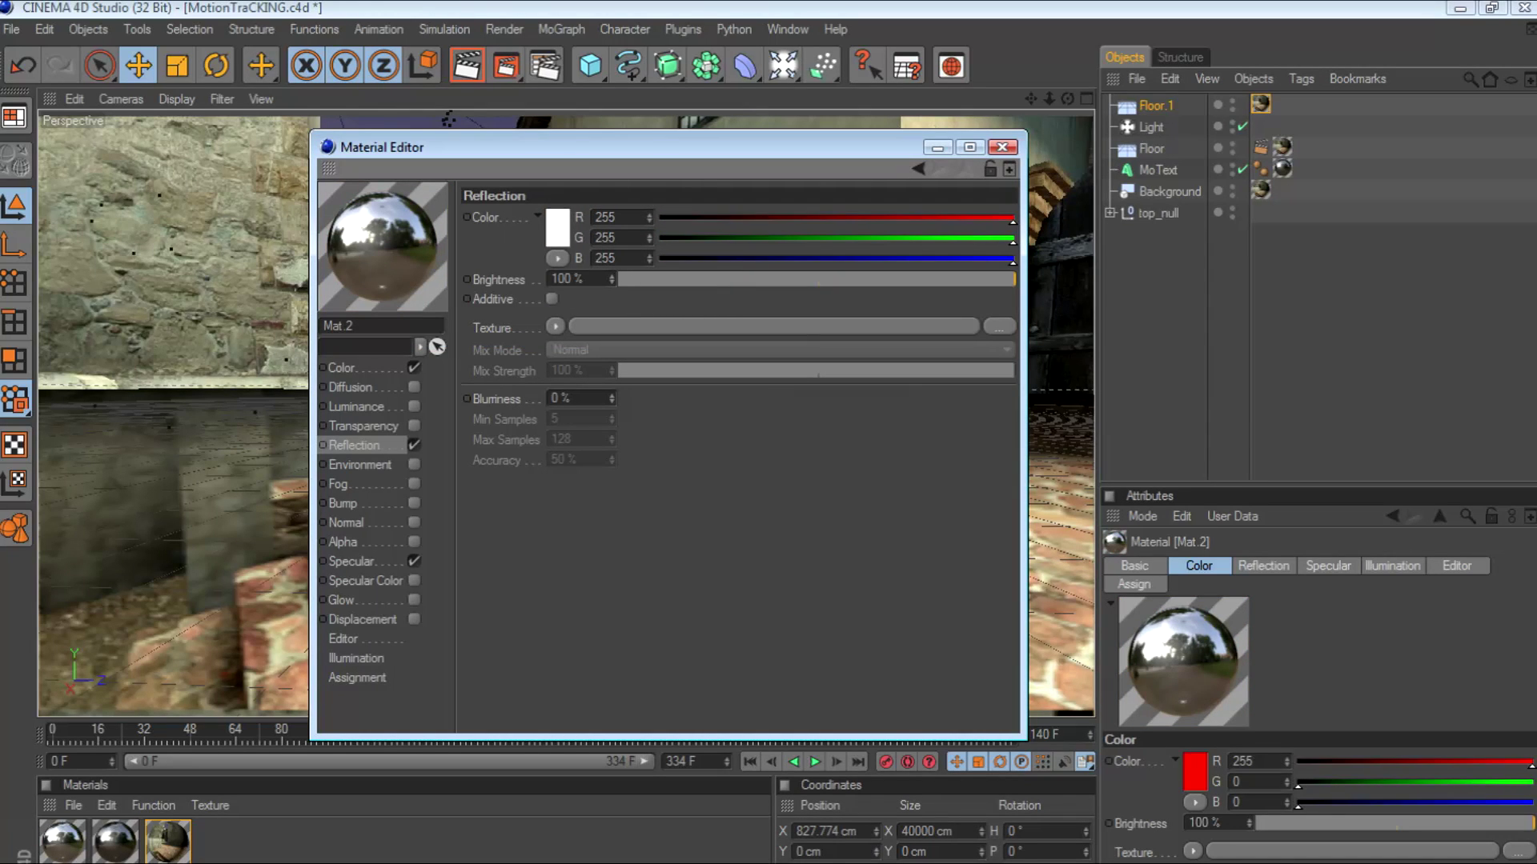
pyautogui.moveTo(1014, 278); pyautogui.dragTo(945, 278)
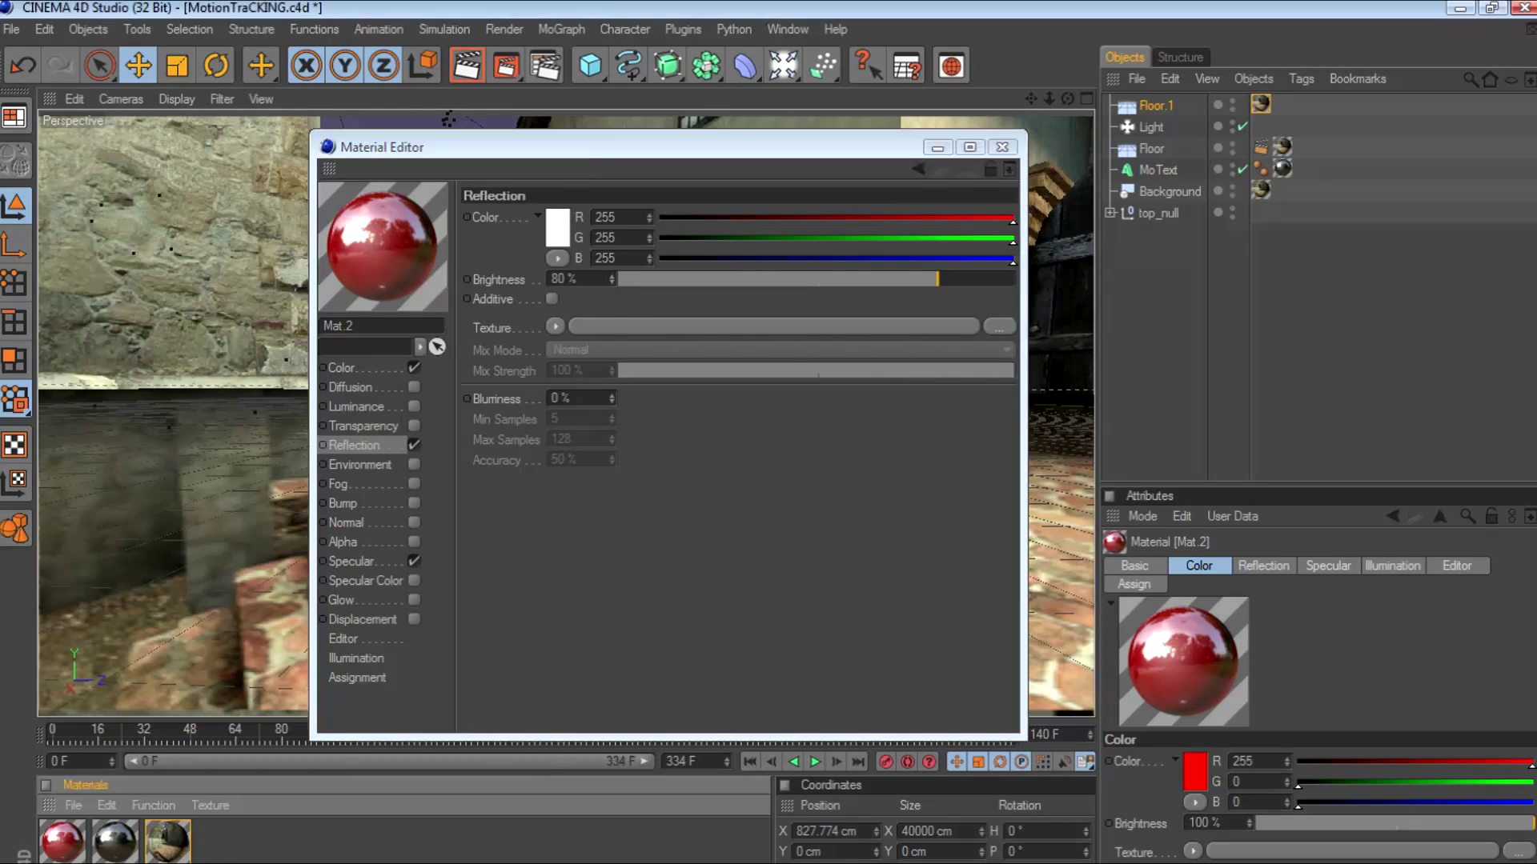
pyautogui.click(1002, 146)
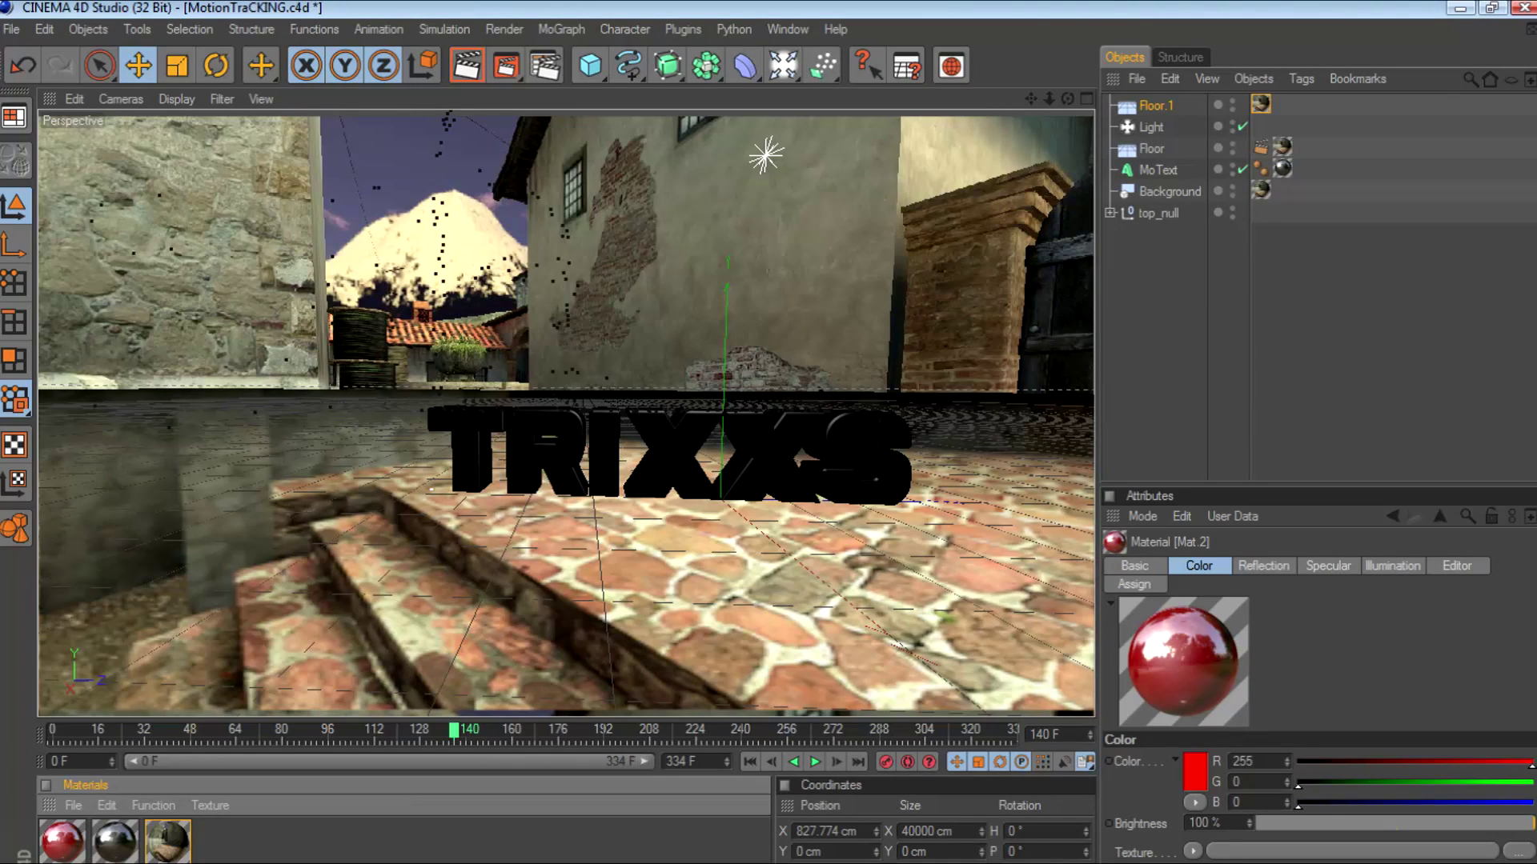
# - Apply the red reflective material and then Mat.1 to the upright second Floor, preview-rendering the view after each
pyautogui.moveTo(62, 842); pyautogui.dragTo(1156, 106)
pyautogui.click(467, 65)
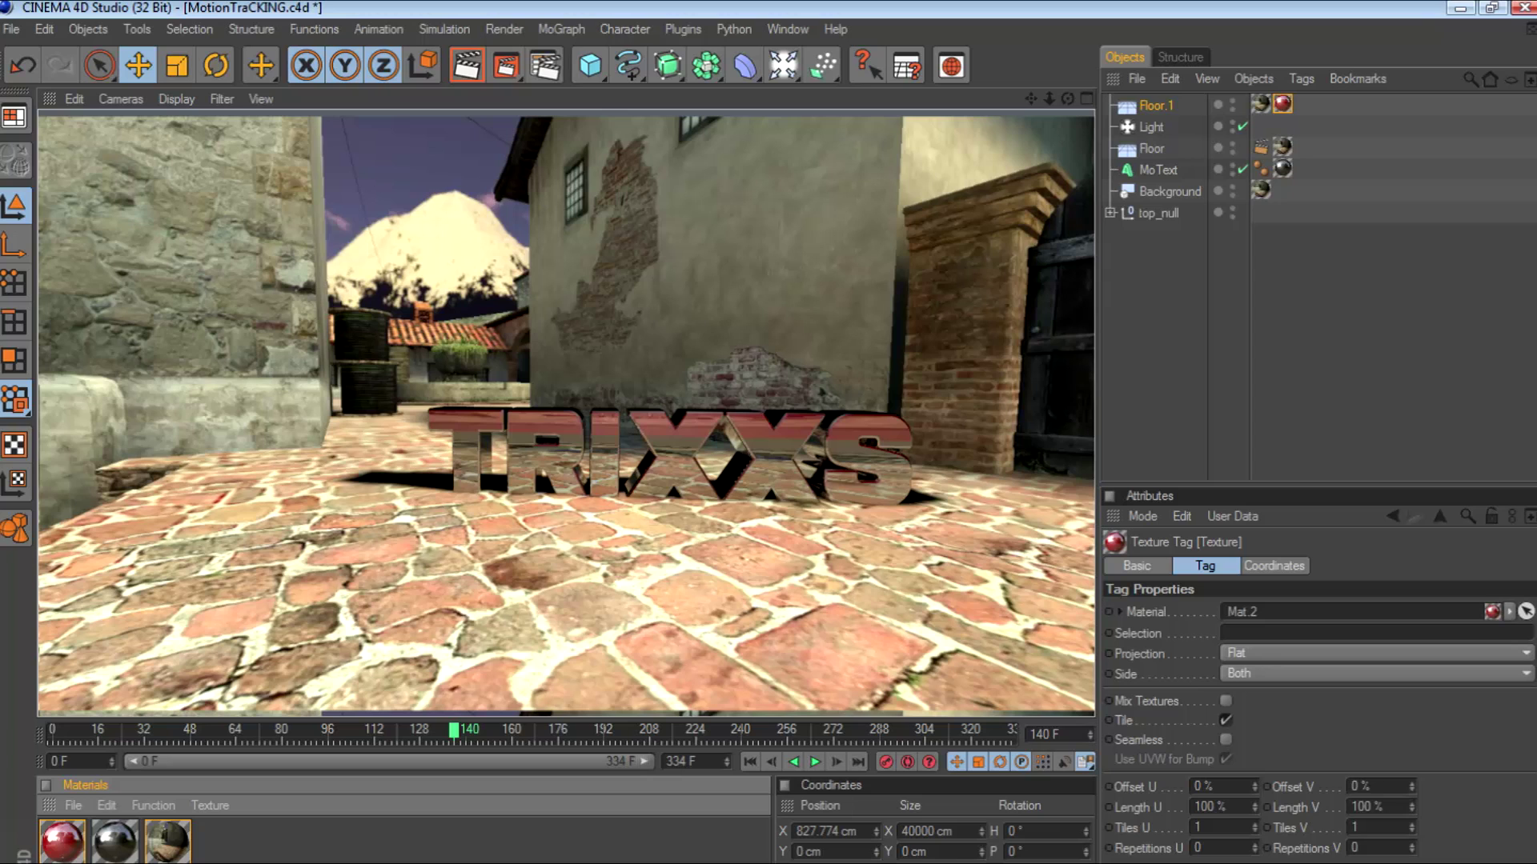
pyautogui.moveTo(115, 841); pyautogui.dragTo(1155, 106)
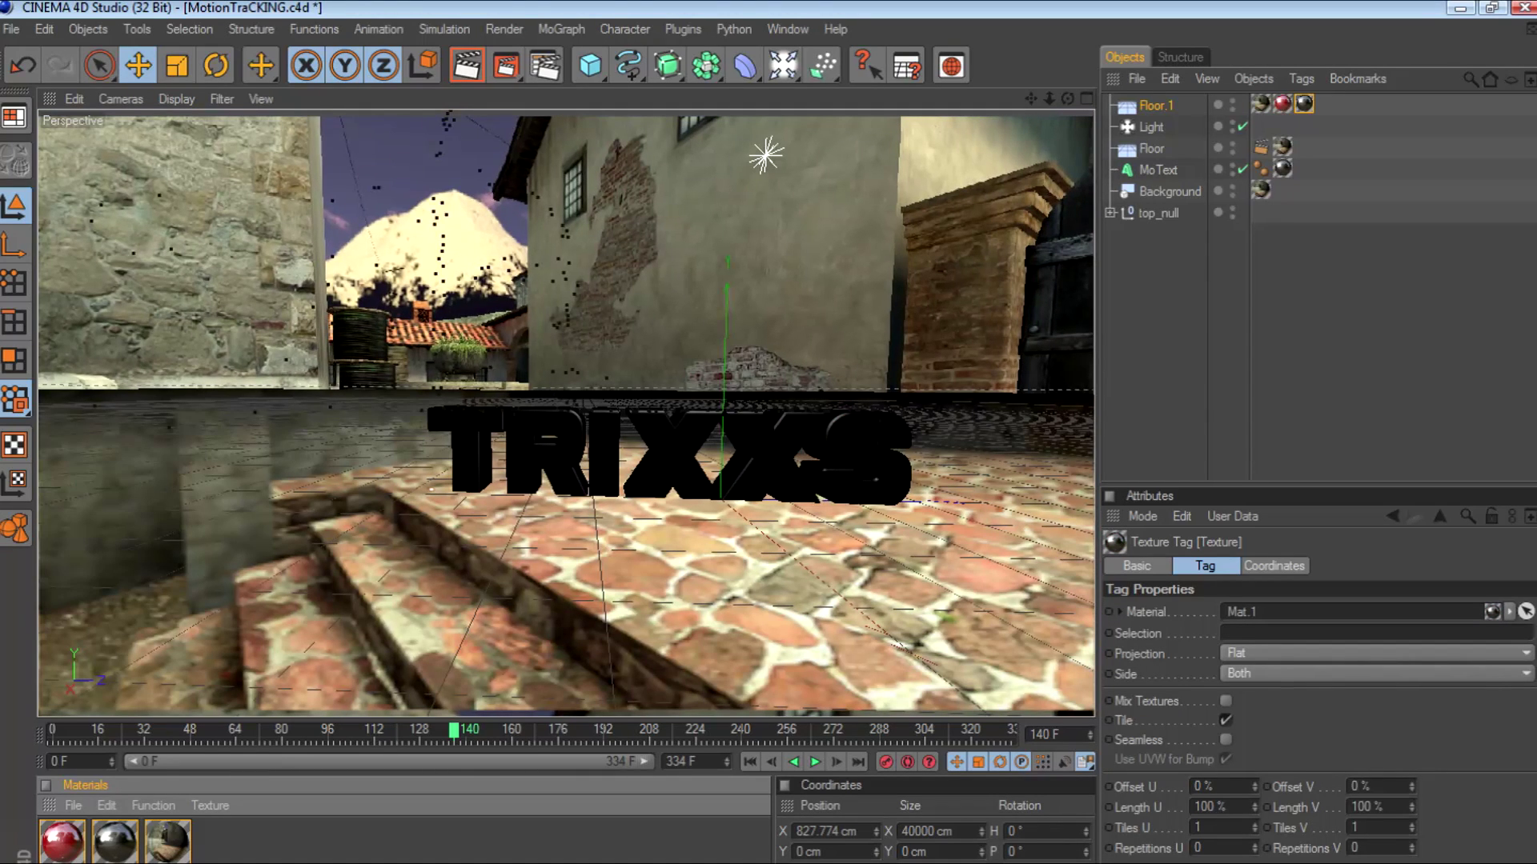
pyautogui.click(466, 65)
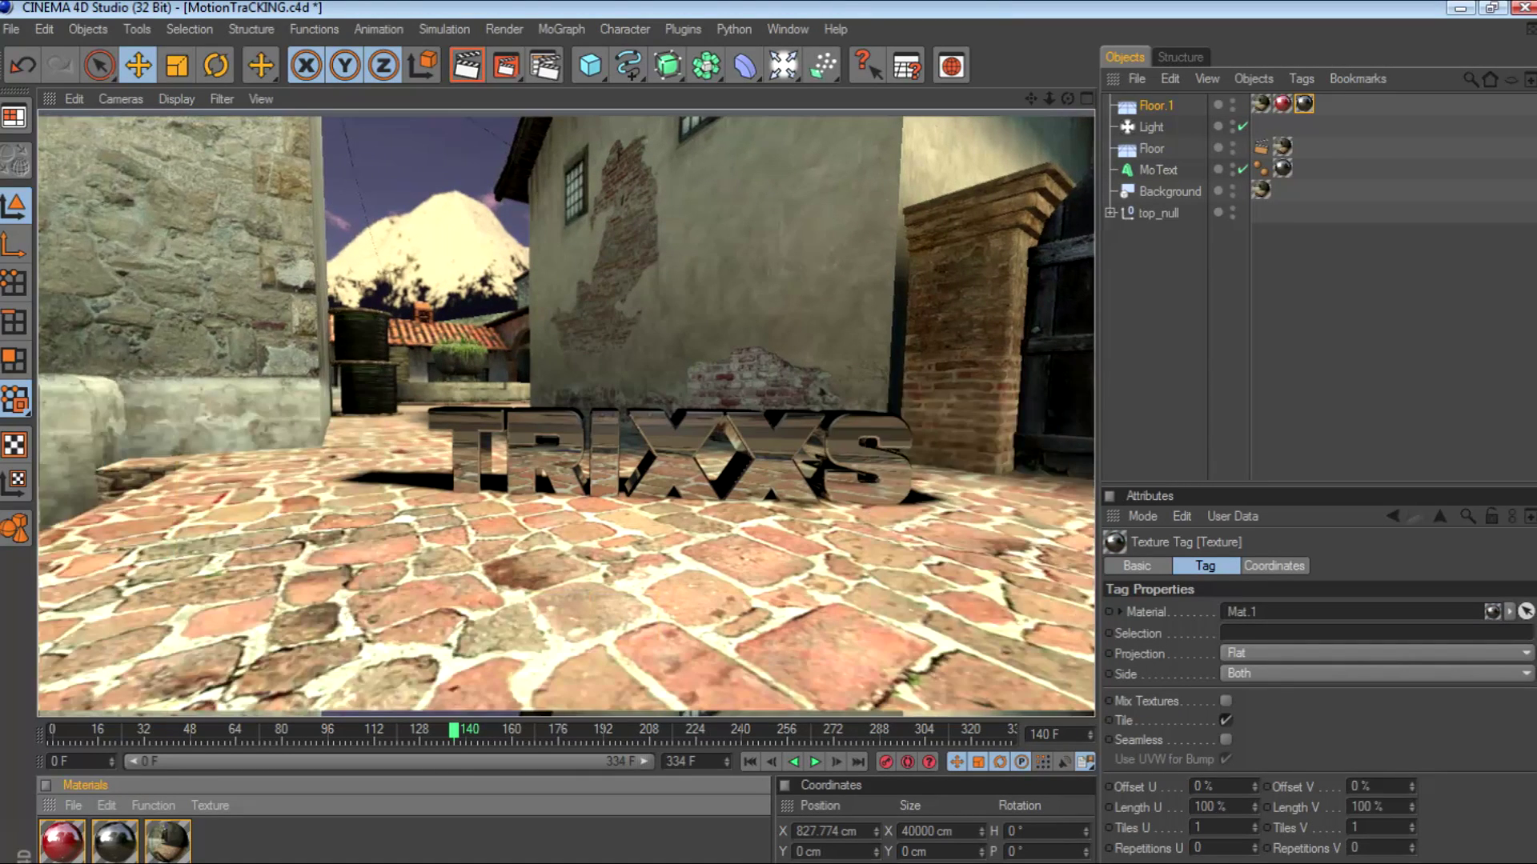
# - Set the frame range in the render output settings to run from frame 0 to 334
pyautogui.moveTo(482, 743); pyautogui.dragTo(425, 743)
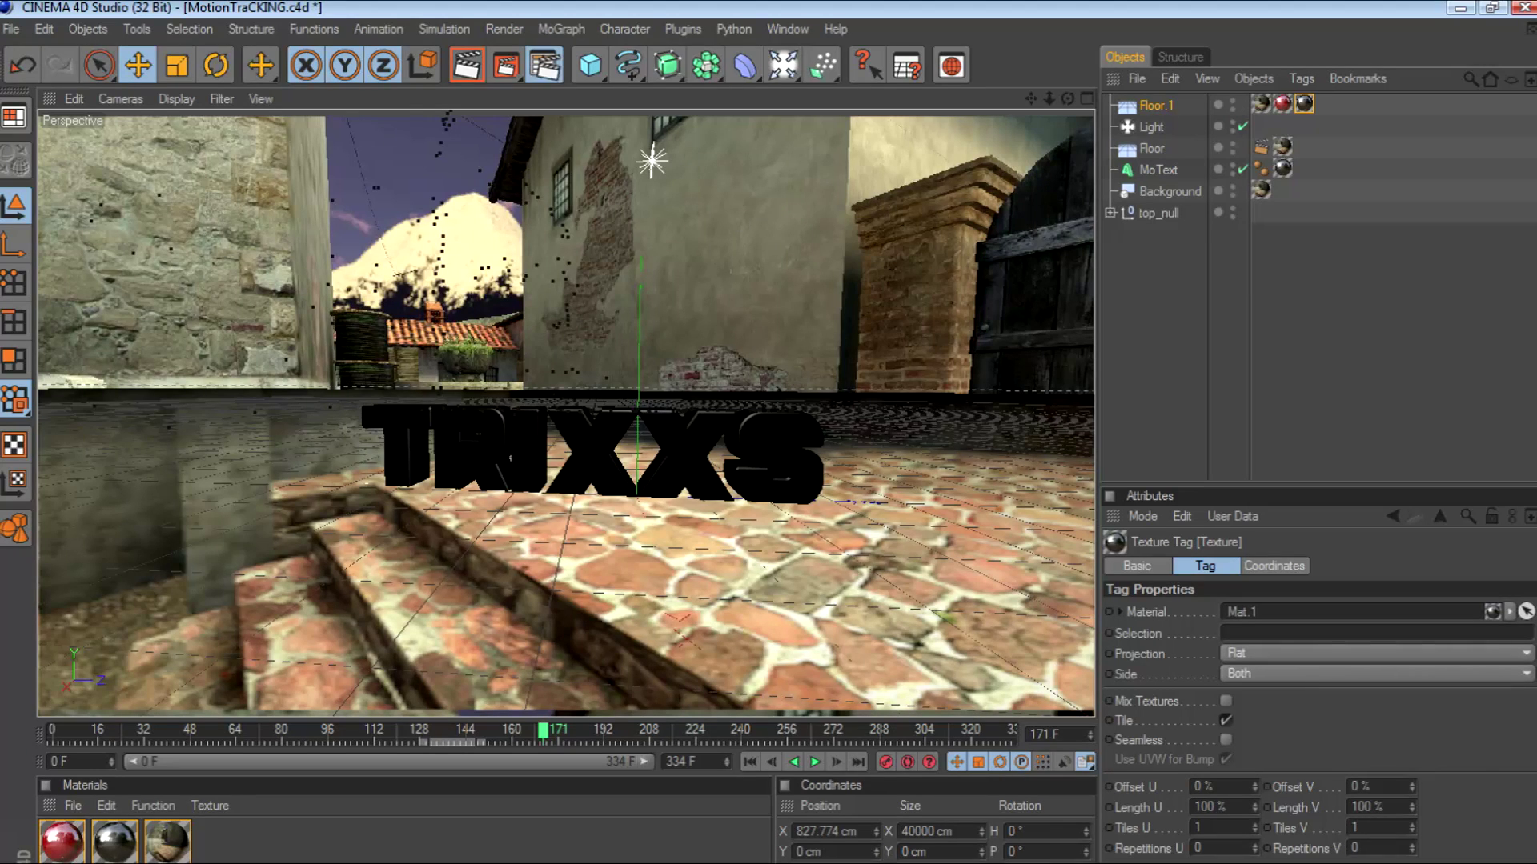
pyautogui.click(545, 65)
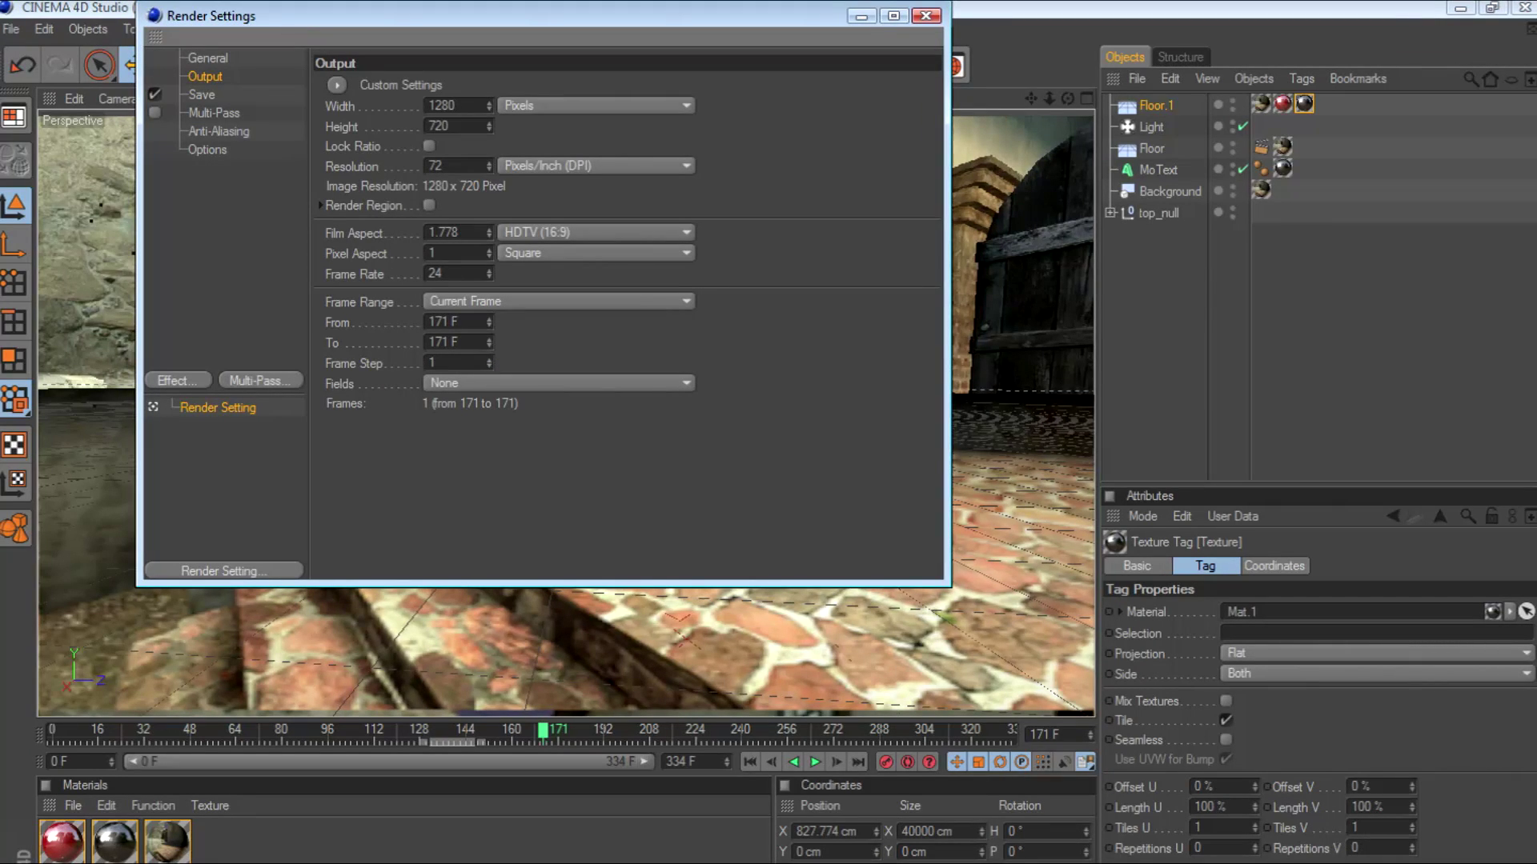
pyautogui.moveTo(543, 731); pyautogui.dragTo(1011, 730)
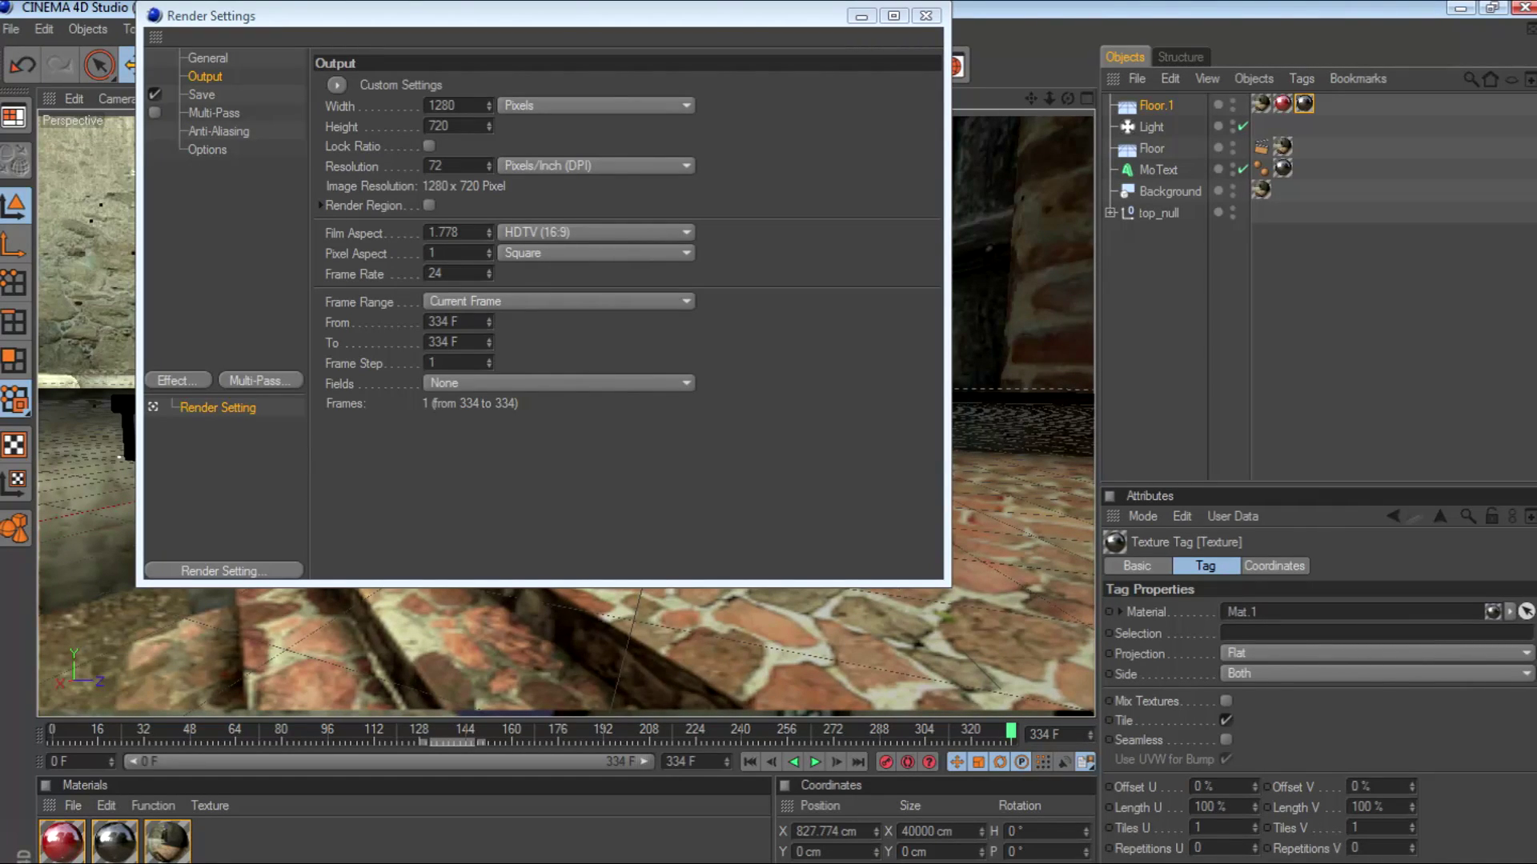
pyautogui.moveTo(462, 322); pyautogui.dragTo(427, 321)
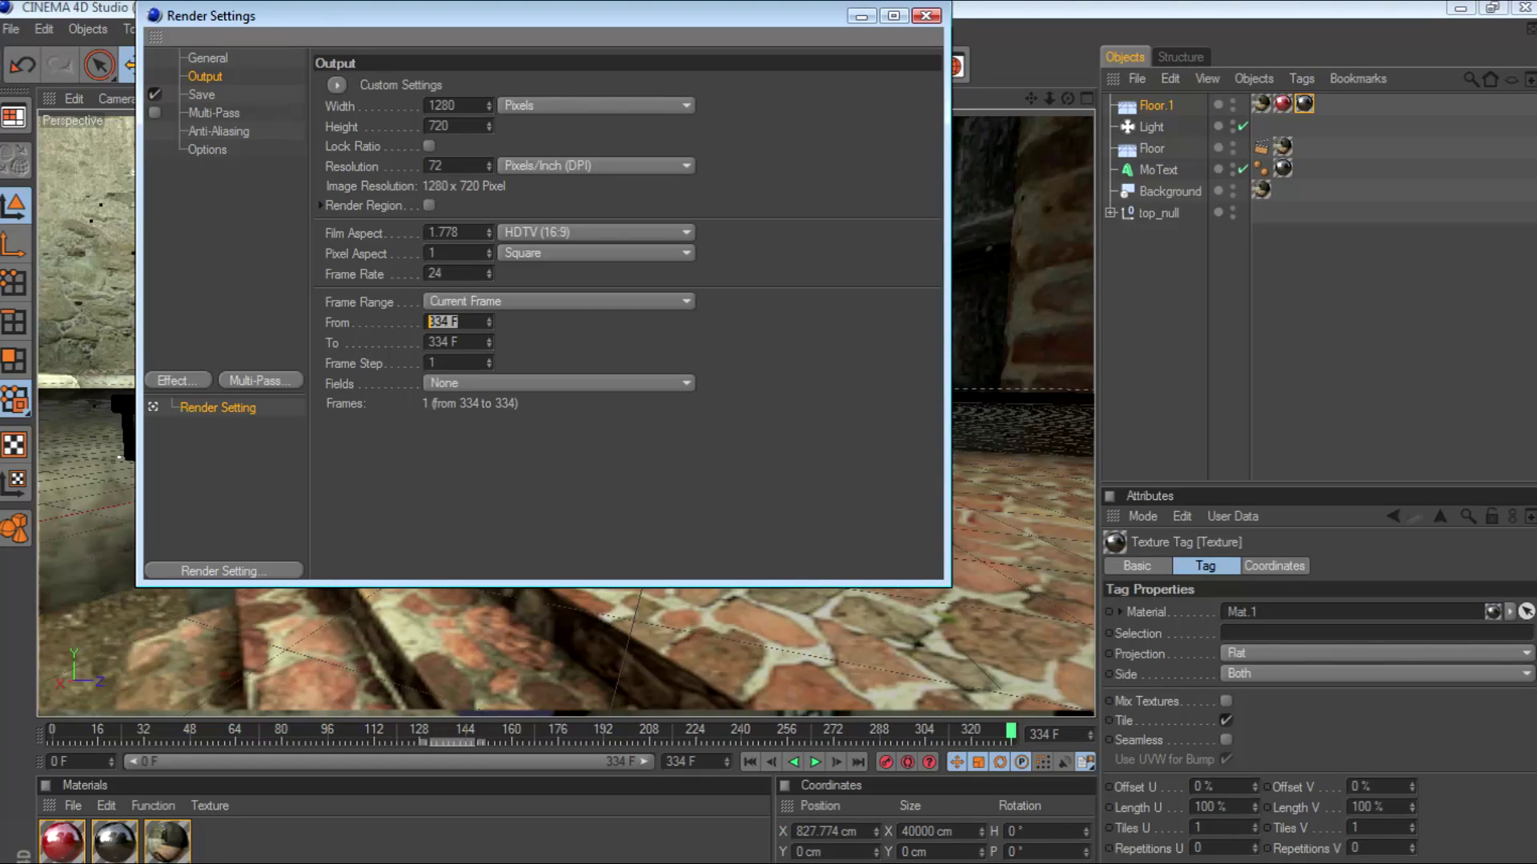
pyautogui.write('0')
pyautogui.press('Tab')
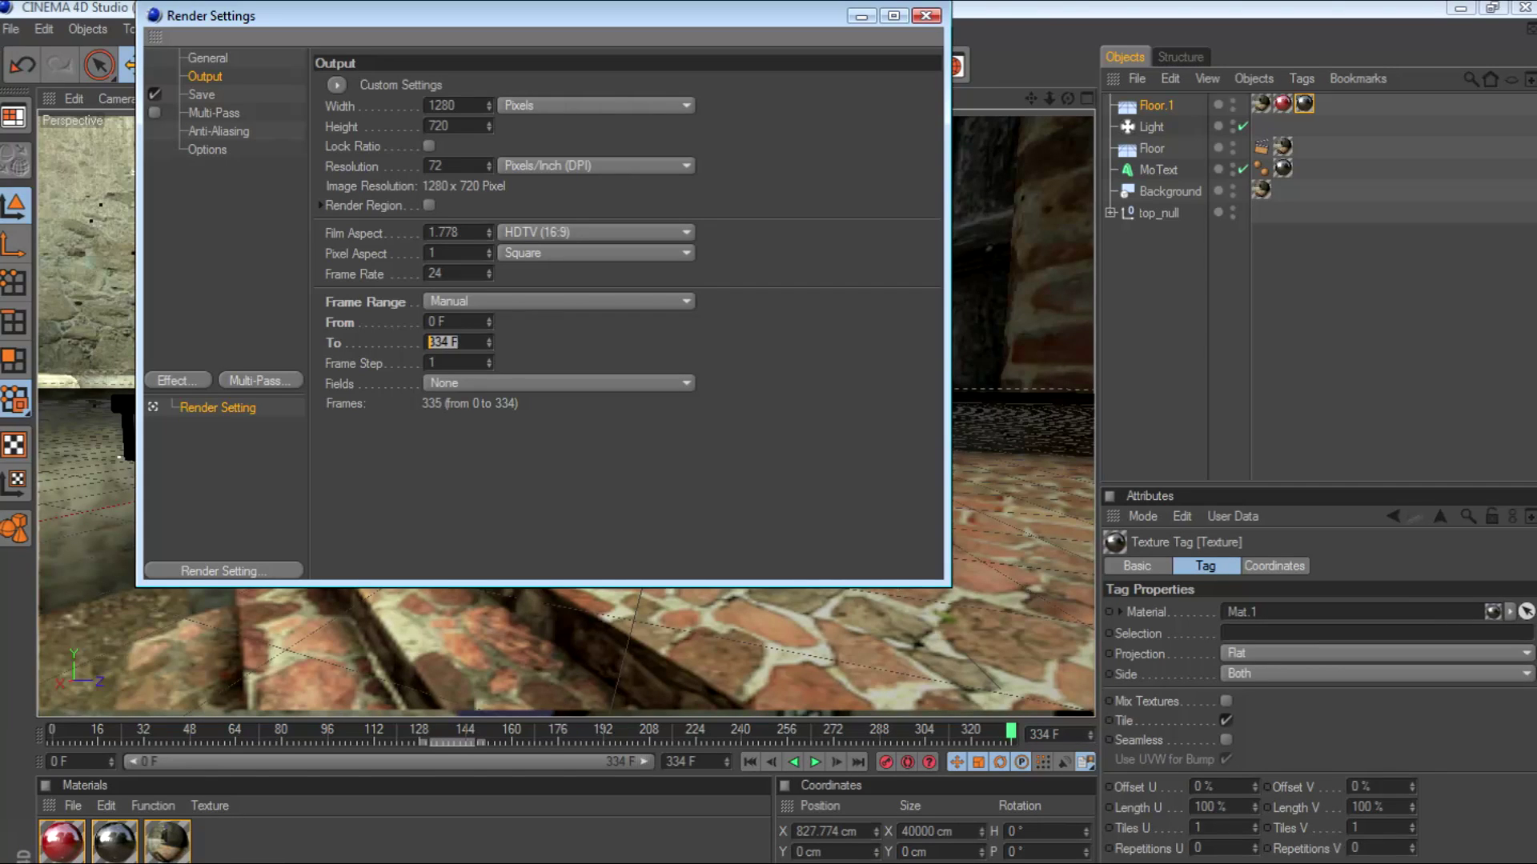
# - Set the render's save file to motiontrackVIDEO in the CssRecordings folder
pyautogui.click(202, 94)
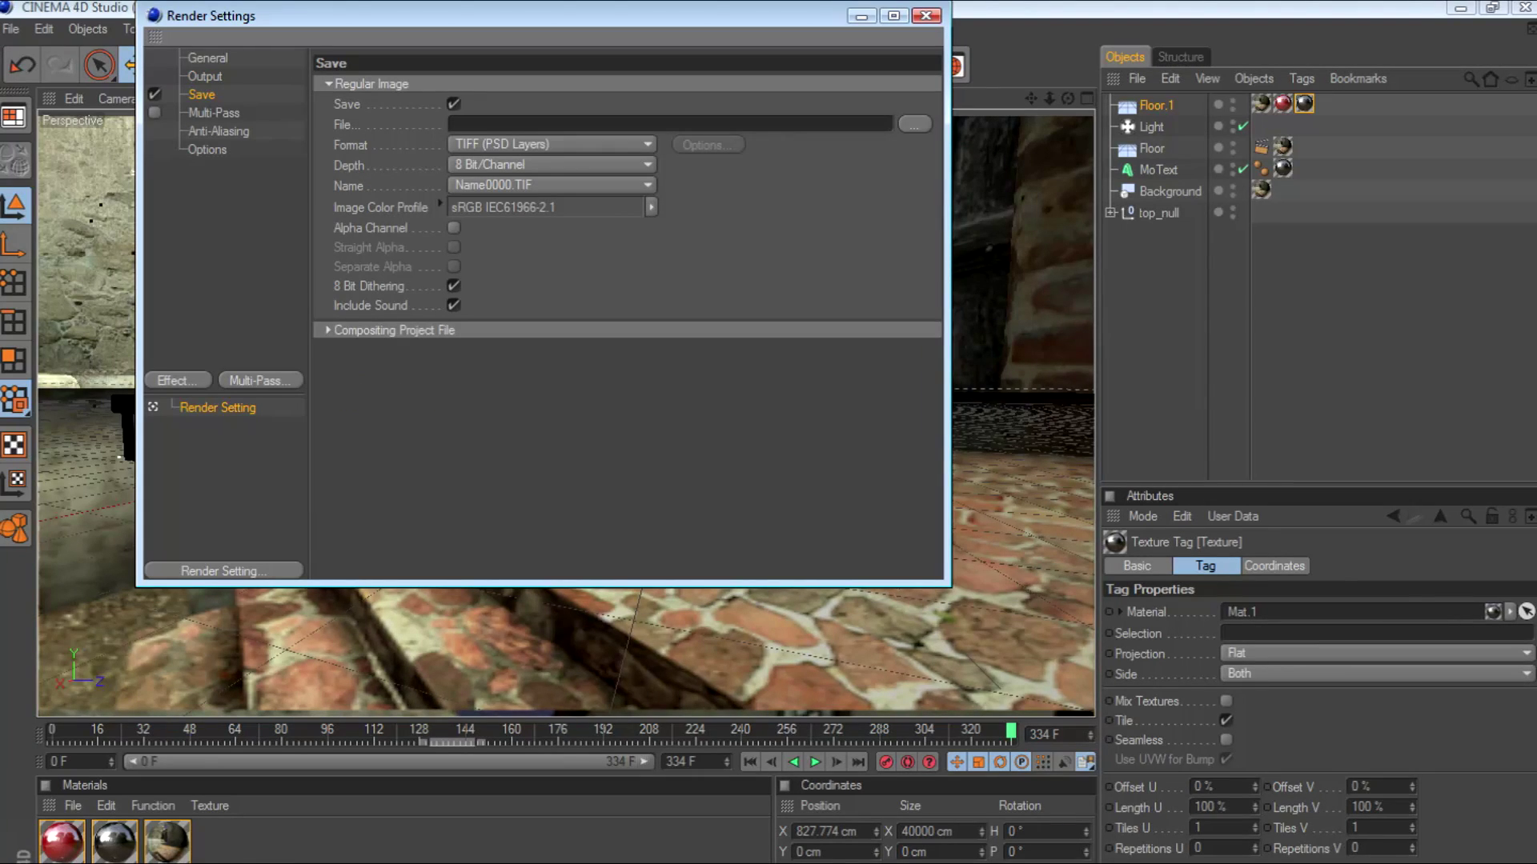
pyautogui.click(914, 124)
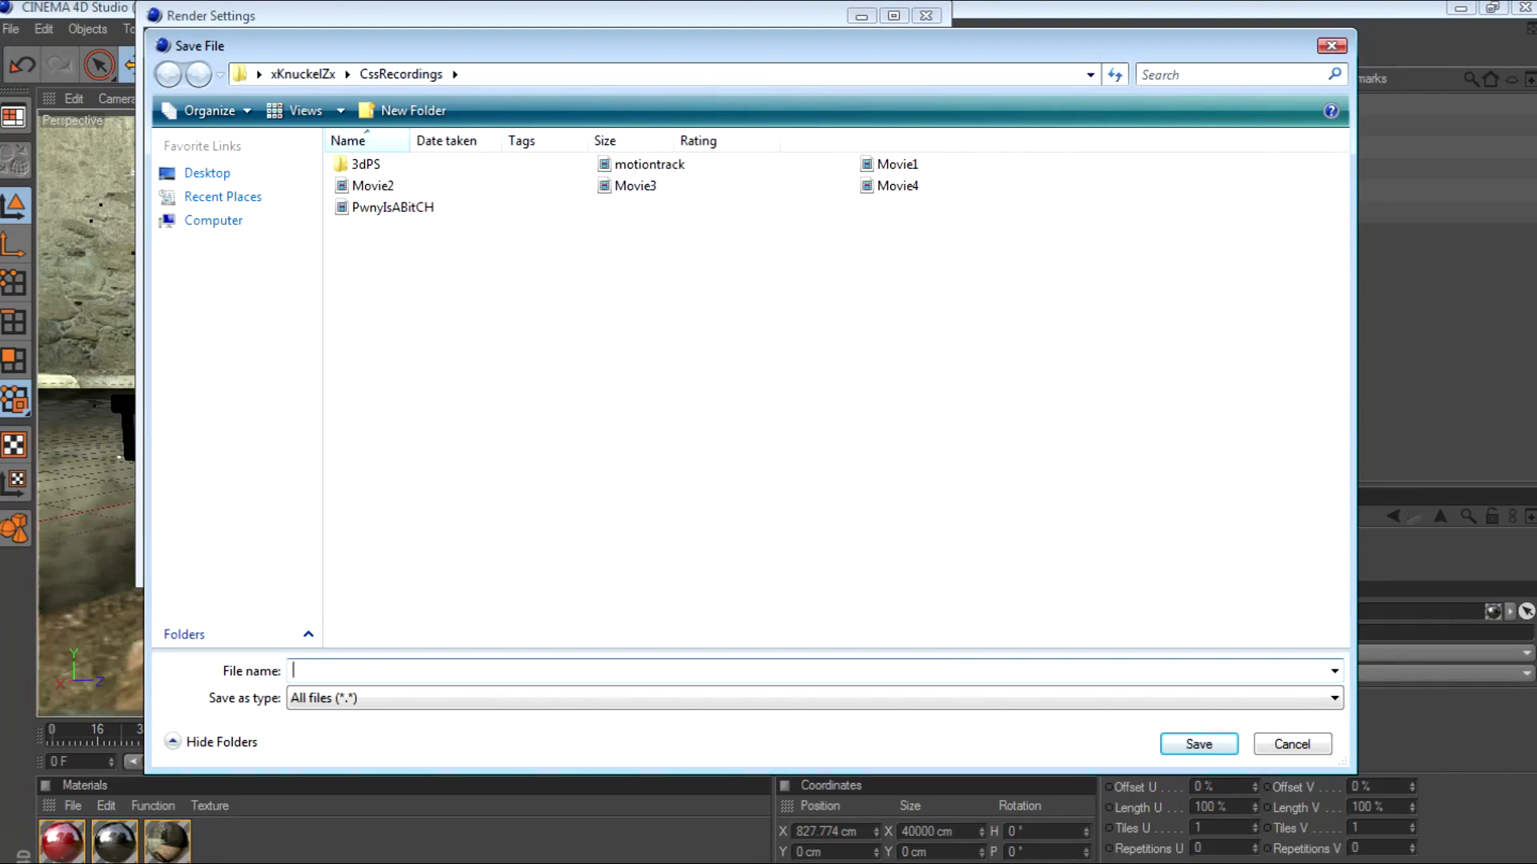
pyautogui.click(649, 165)
pyautogui.click(384, 671)
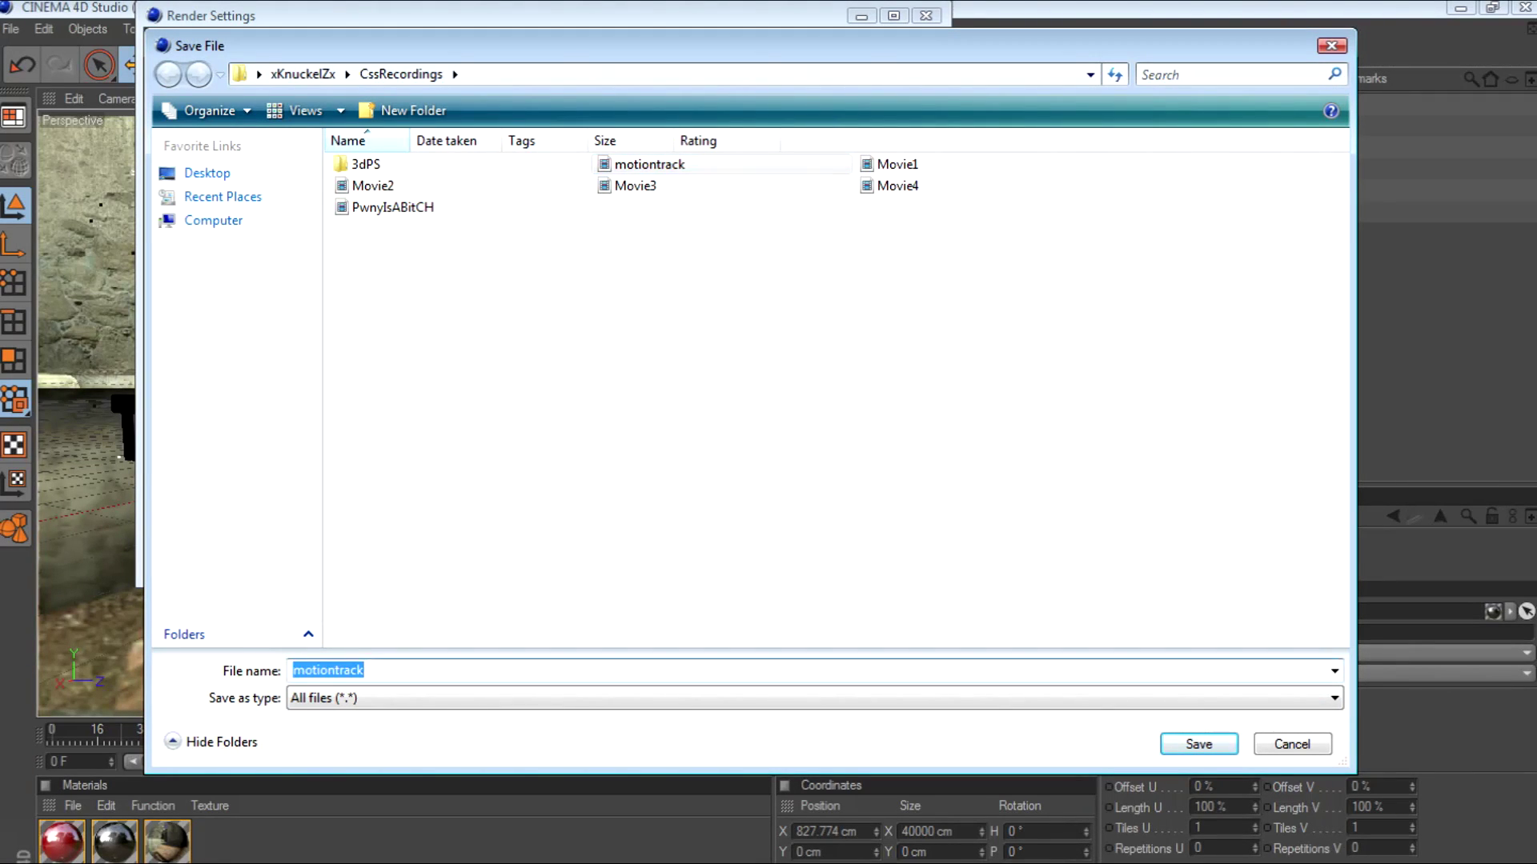
pyautogui.click(365, 671)
pyautogui.write('VIDEO')
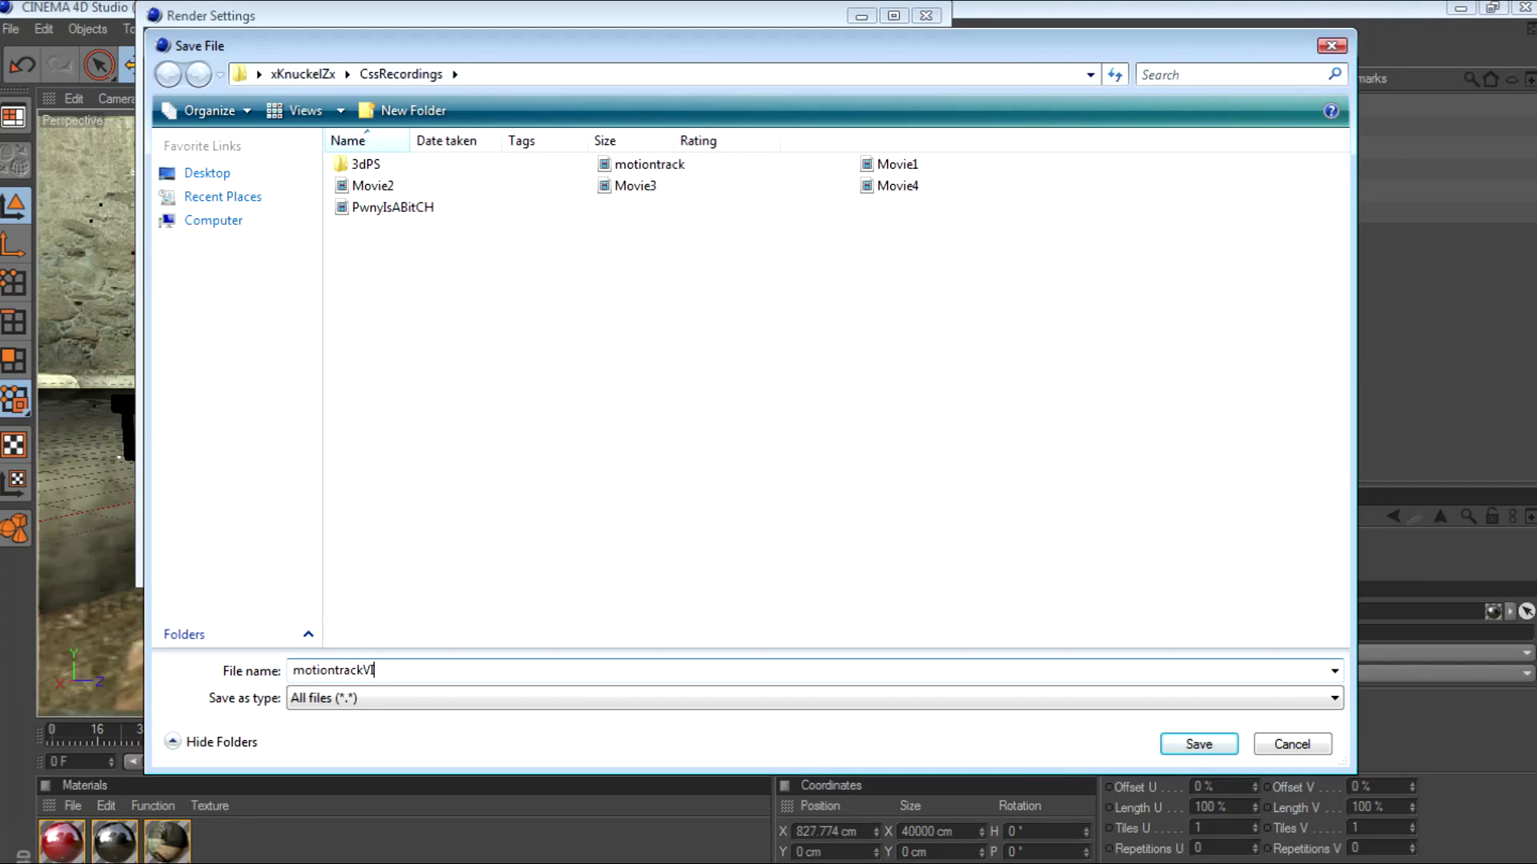
pyautogui.press('Return')
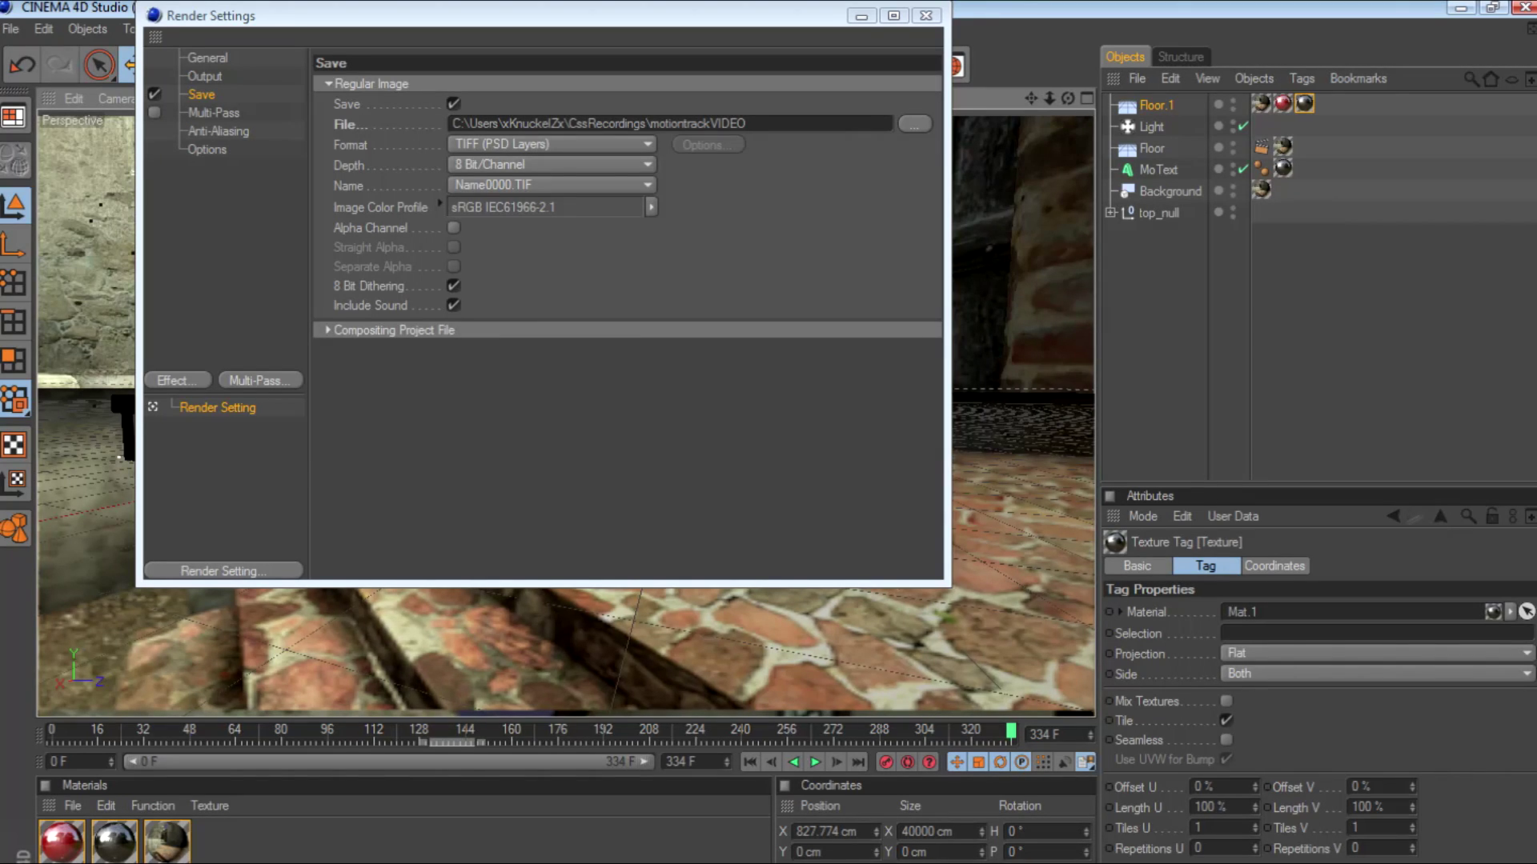
# - Set the save format to AVI Movie with the Full Frames (Uncompressed) compressor and enable the Alpha Channel
pyautogui.click(552, 145)
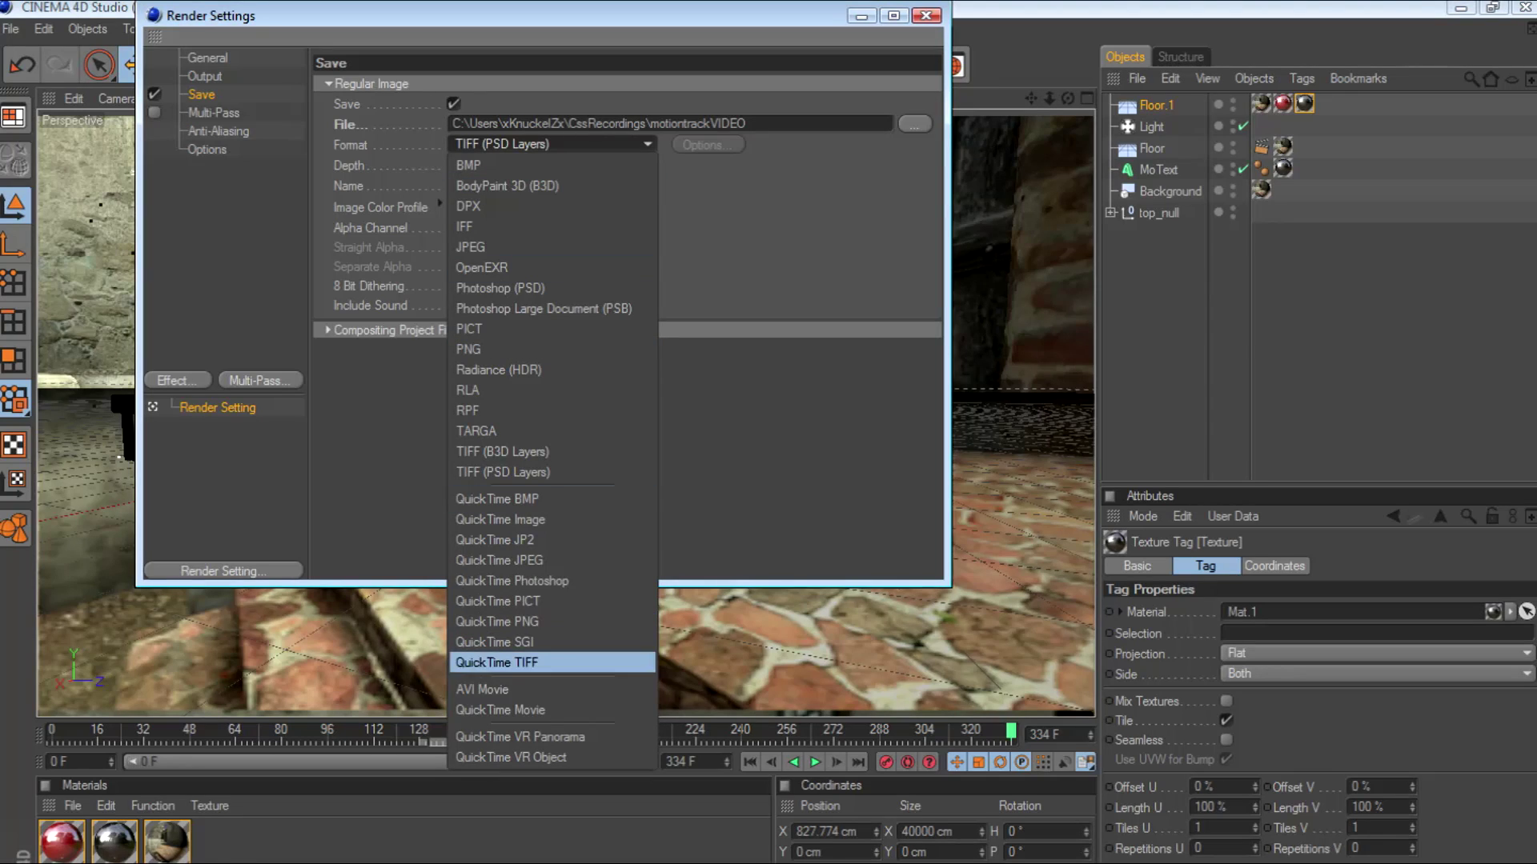
pyautogui.click(512, 689)
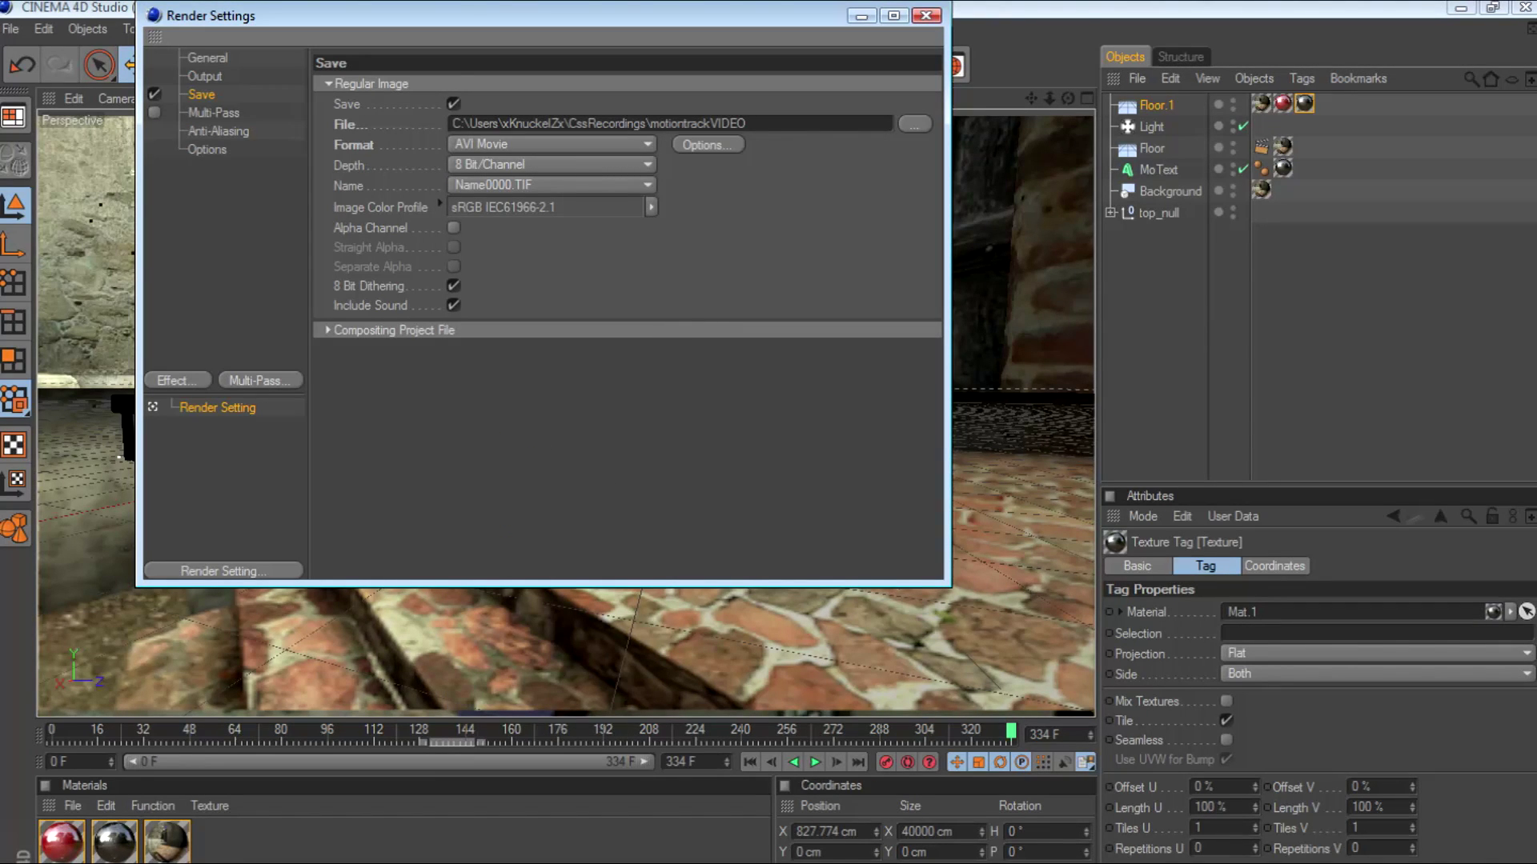
pyautogui.click(707, 145)
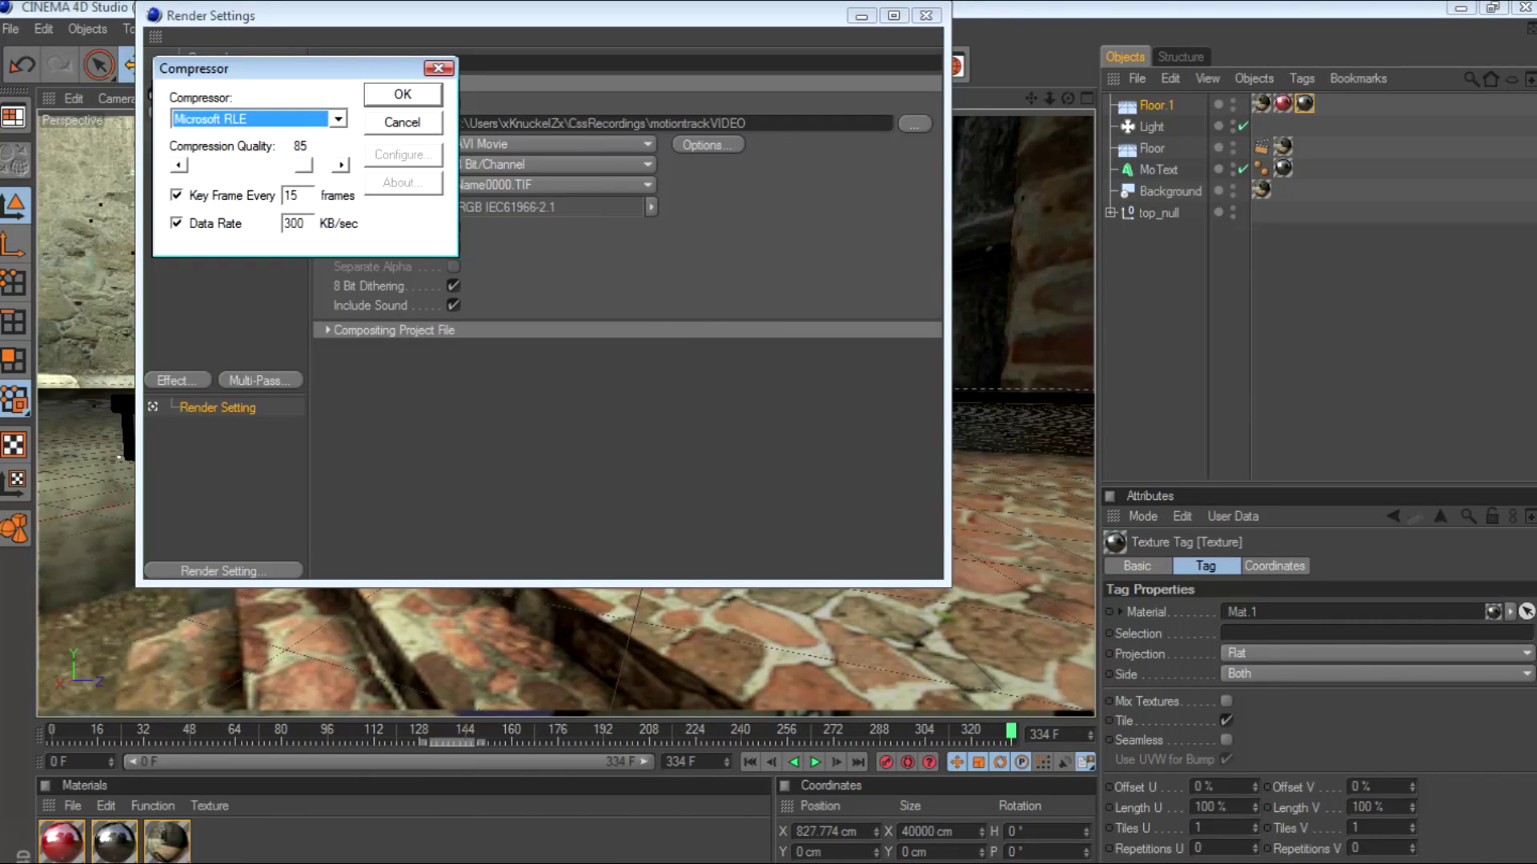
pyautogui.click(337, 119)
pyautogui.moveTo(341, 158); pyautogui.dragTo(340, 189)
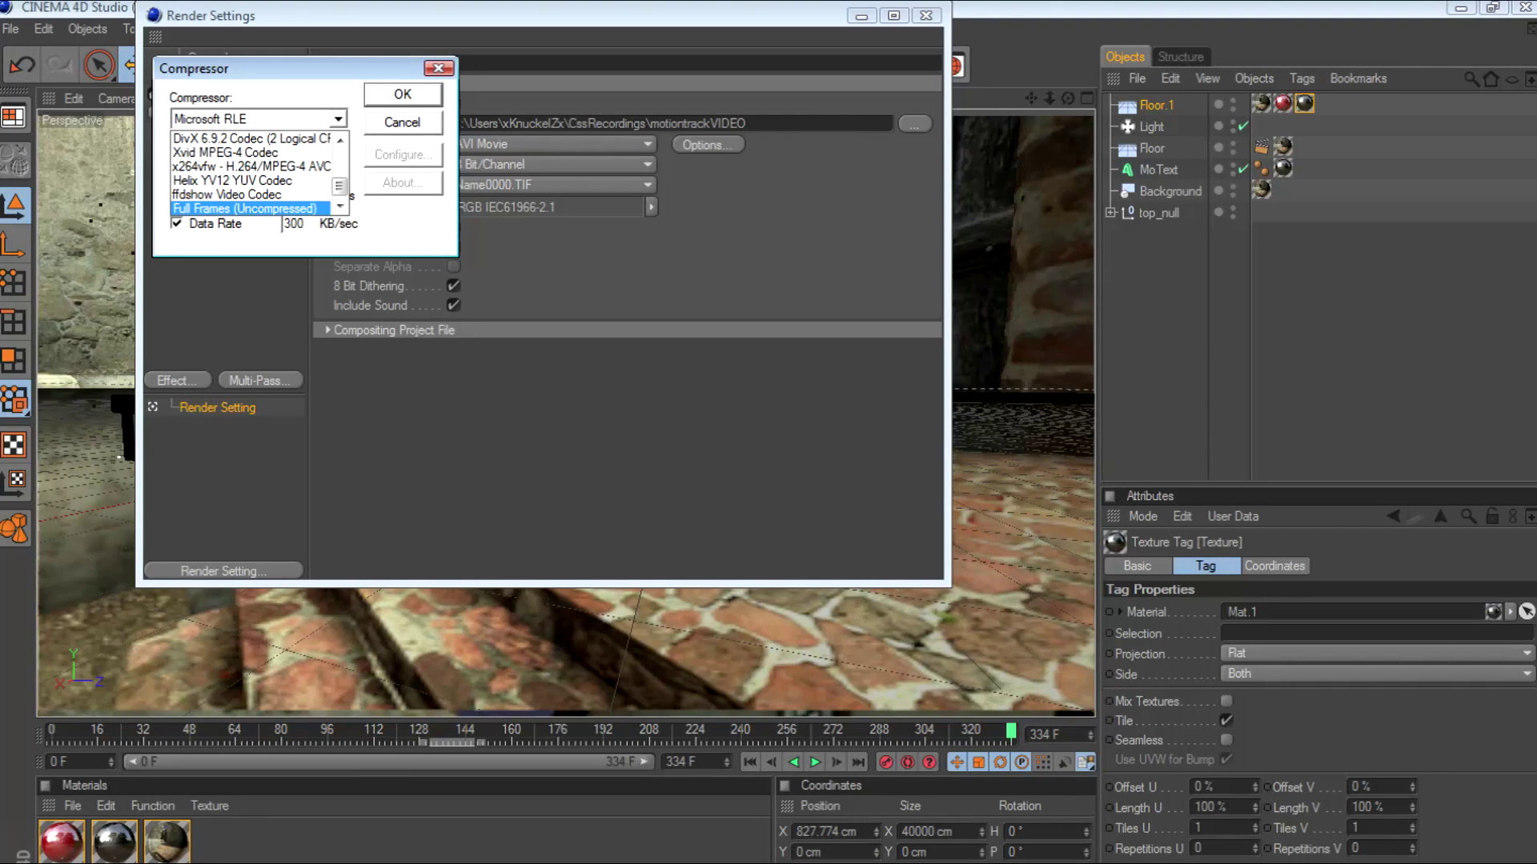
pyautogui.press('Return')
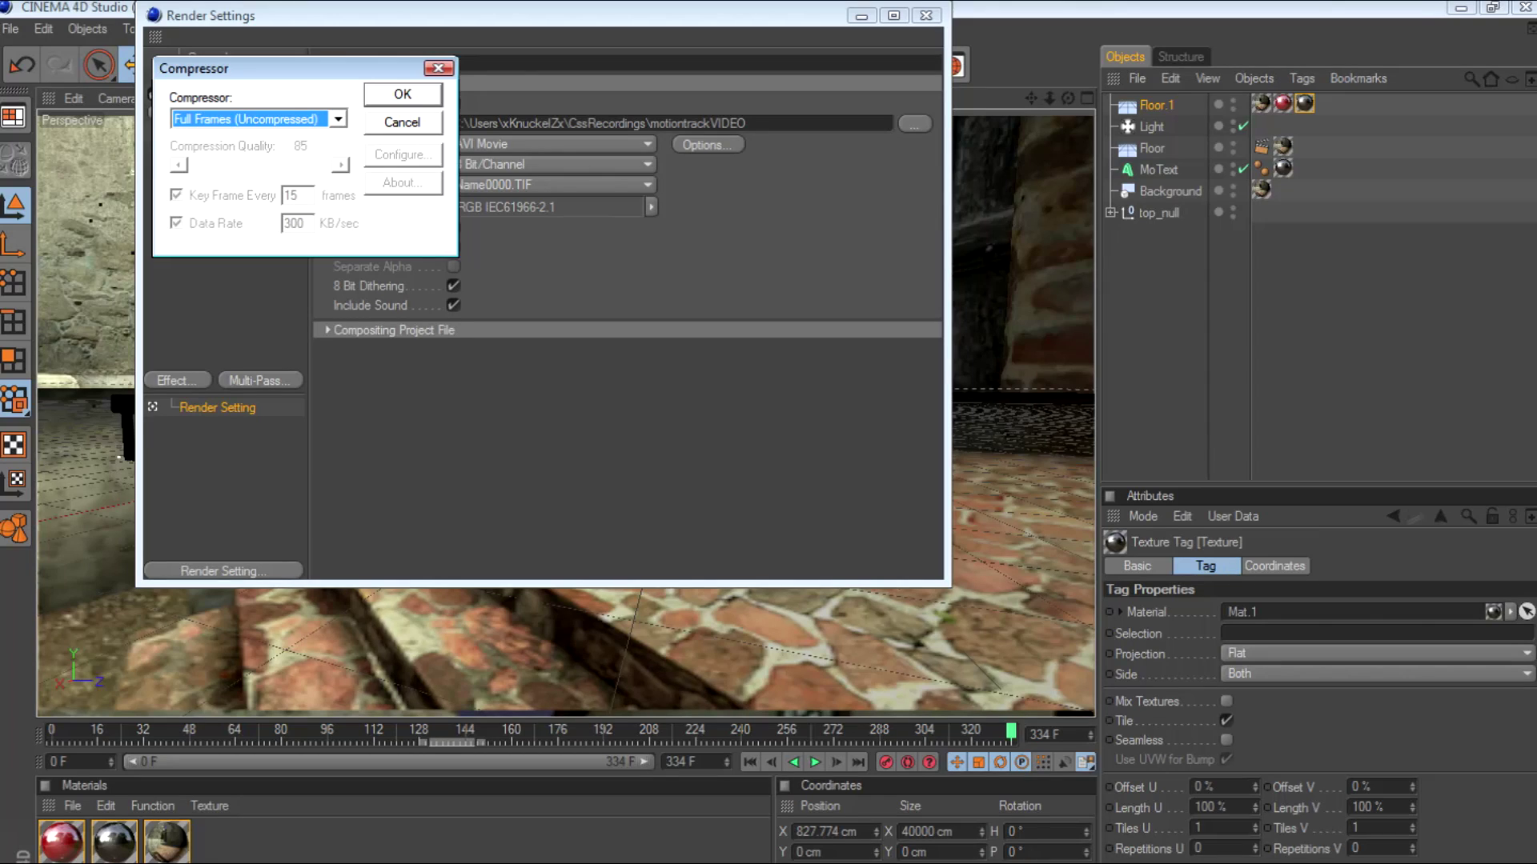
pyautogui.press('Return')
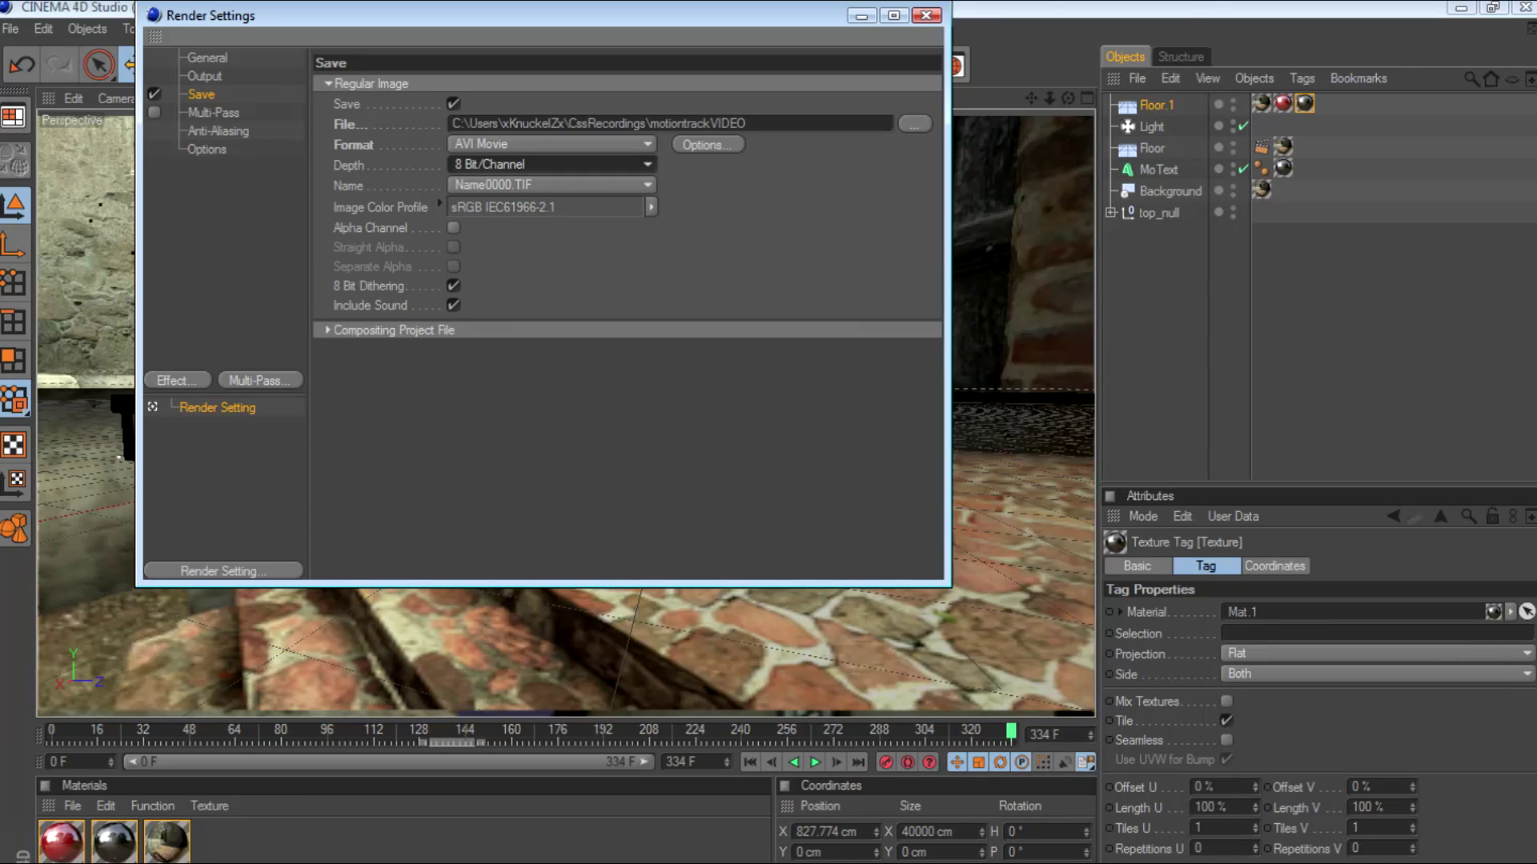
pyautogui.click(453, 227)
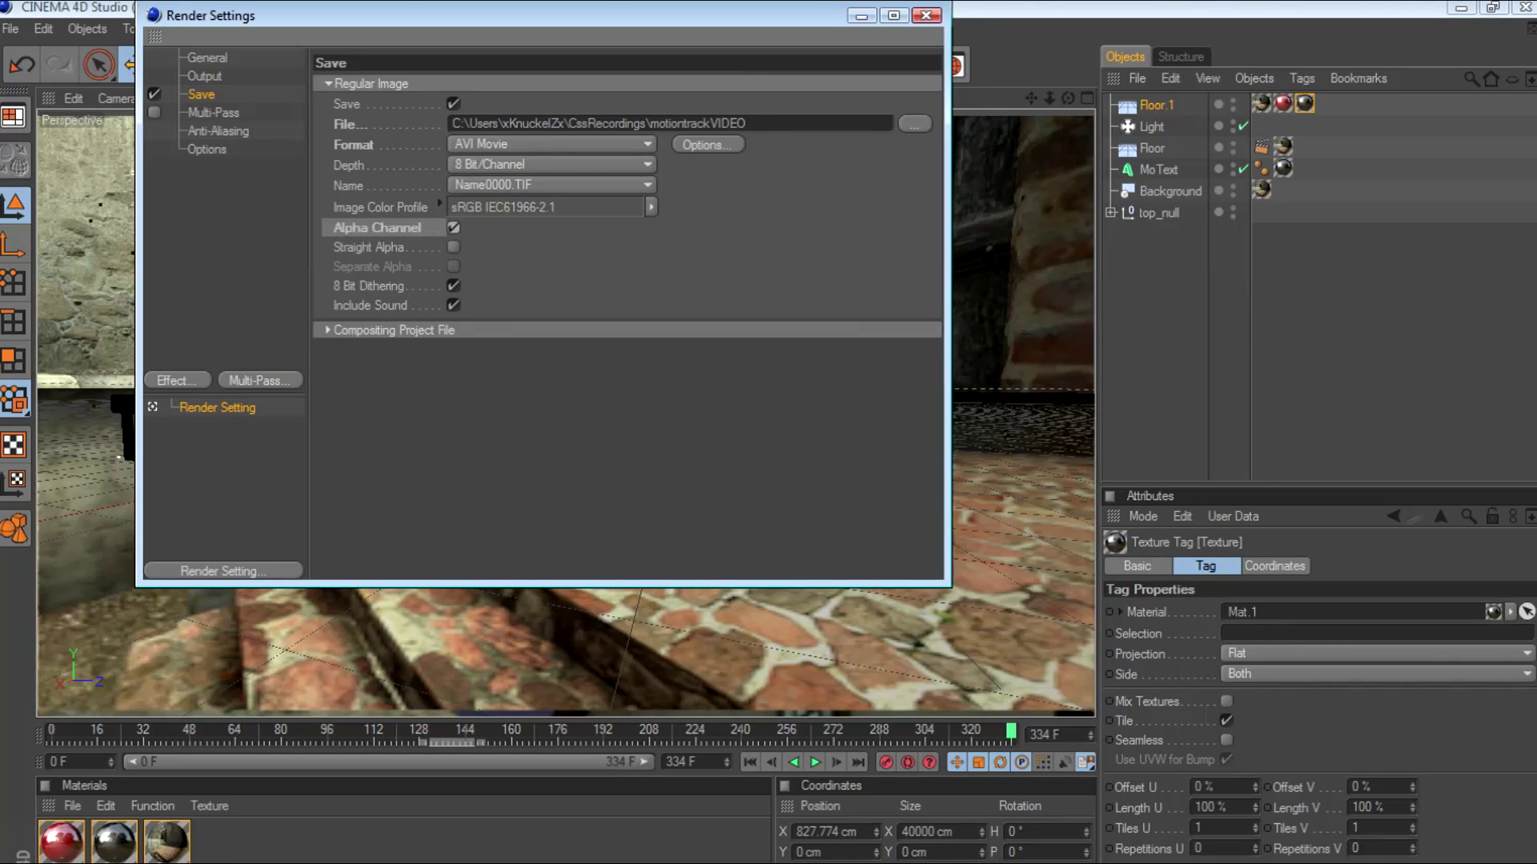
pyautogui.click(213, 113)
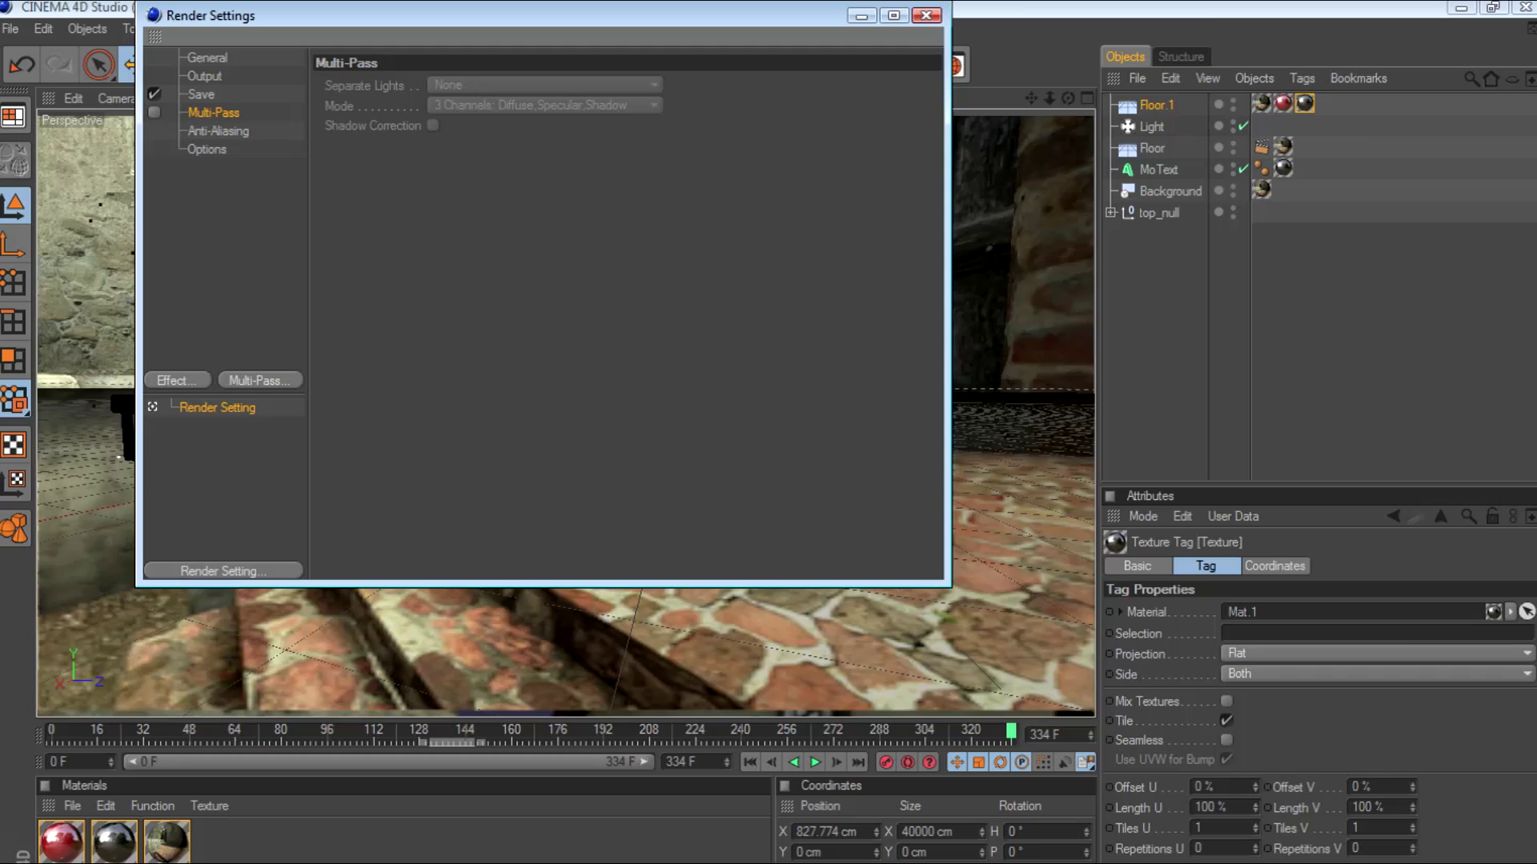
pyautogui.click(218, 131)
pyautogui.click(201, 94)
pyautogui.click(204, 76)
pyautogui.click(208, 59)
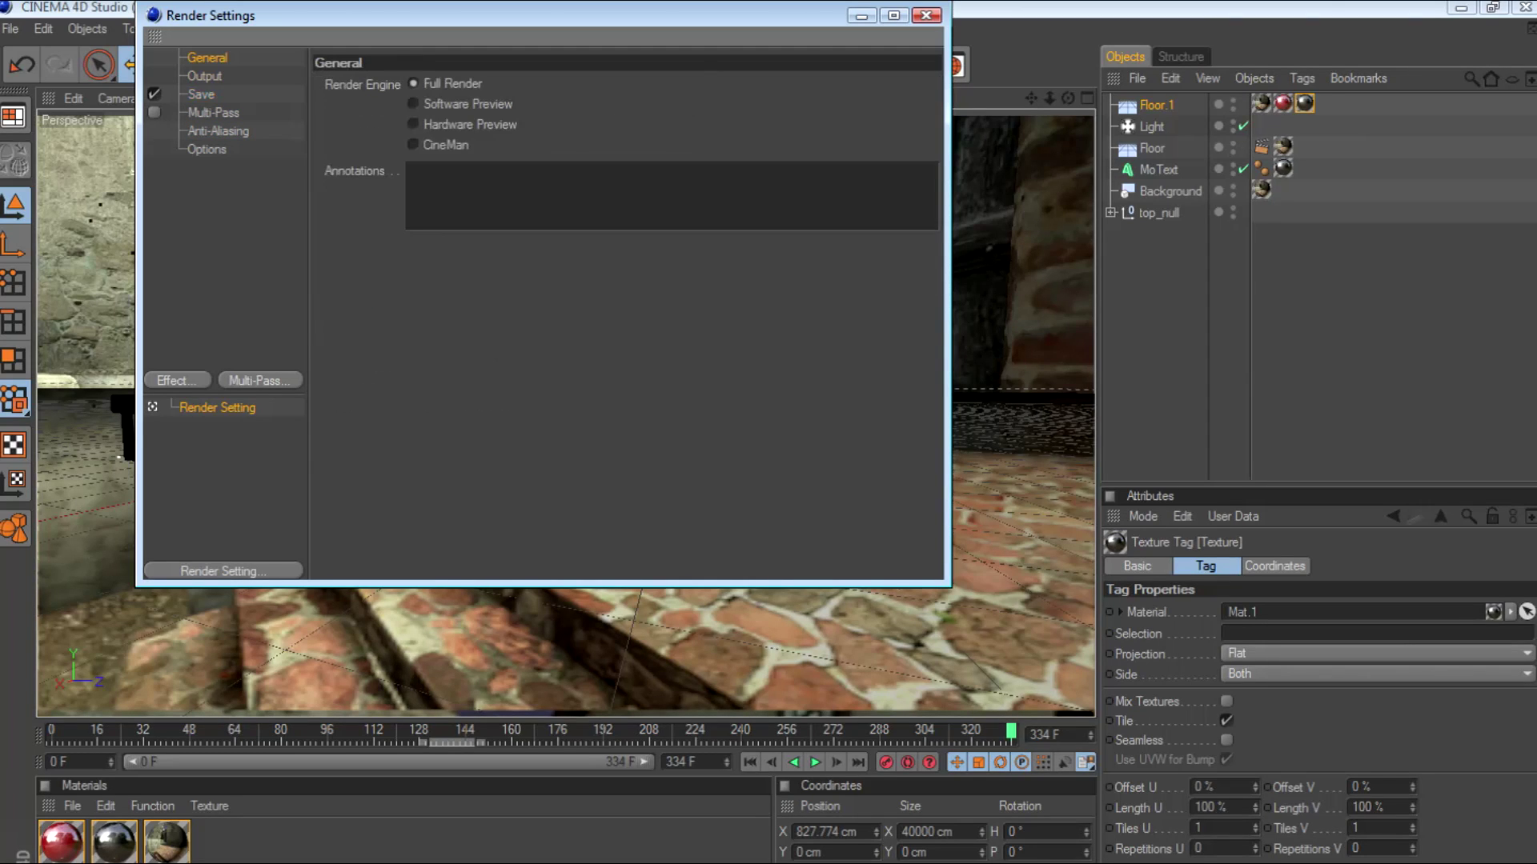
# - Turn off Blurriness in the general render options
pyautogui.click(207, 149)
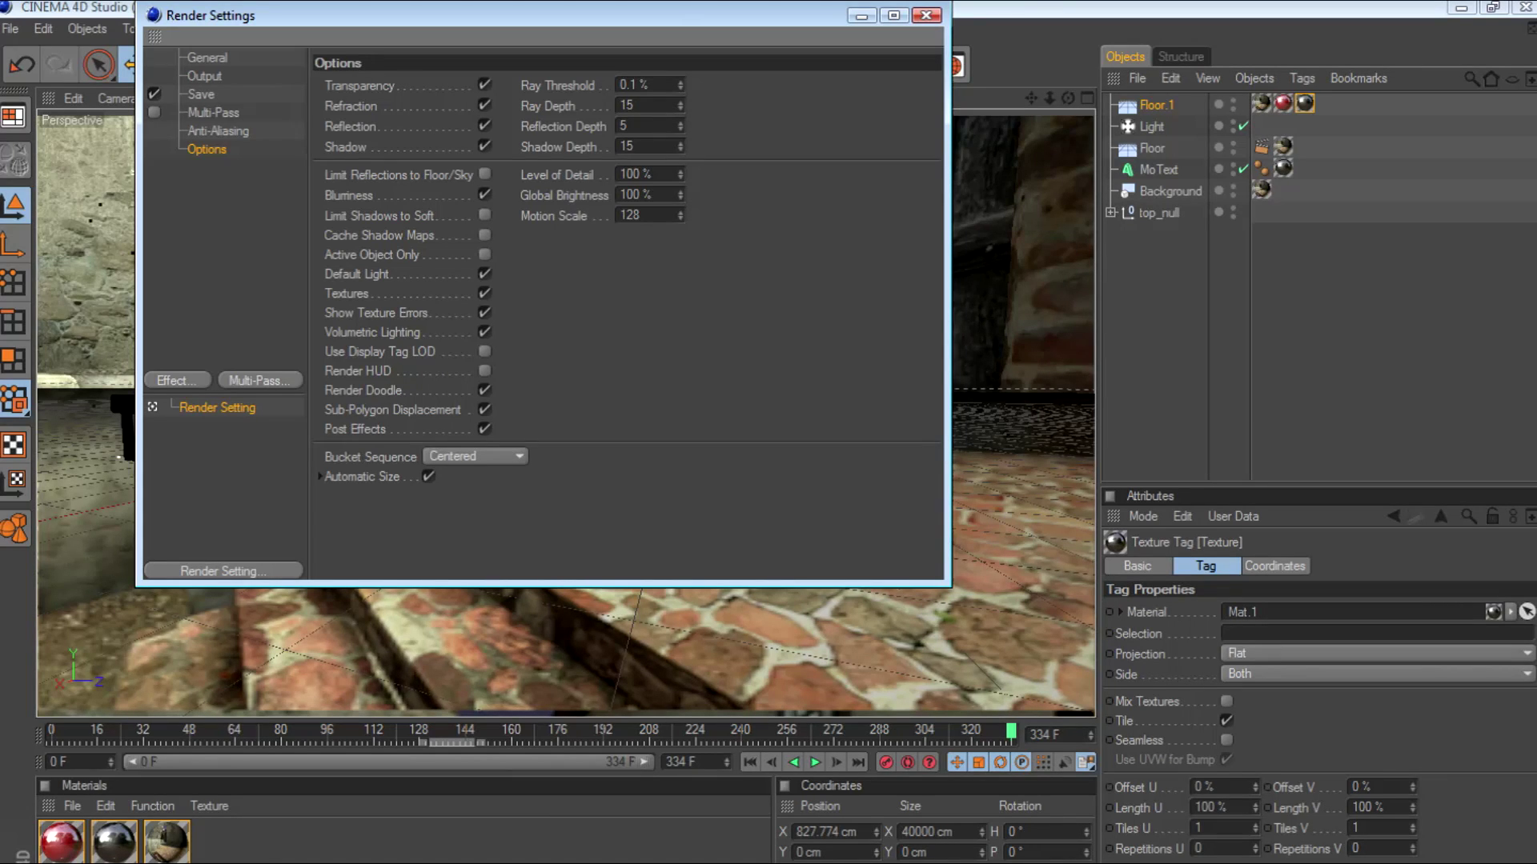
pyautogui.click(484, 194)
# - Set the render options' Ray Depth to 6, Reflection Depth to 3 and Shadow Depth to 6
pyautogui.doubleClick(625, 105)
pyautogui.write('6')
pyautogui.press('Tab')
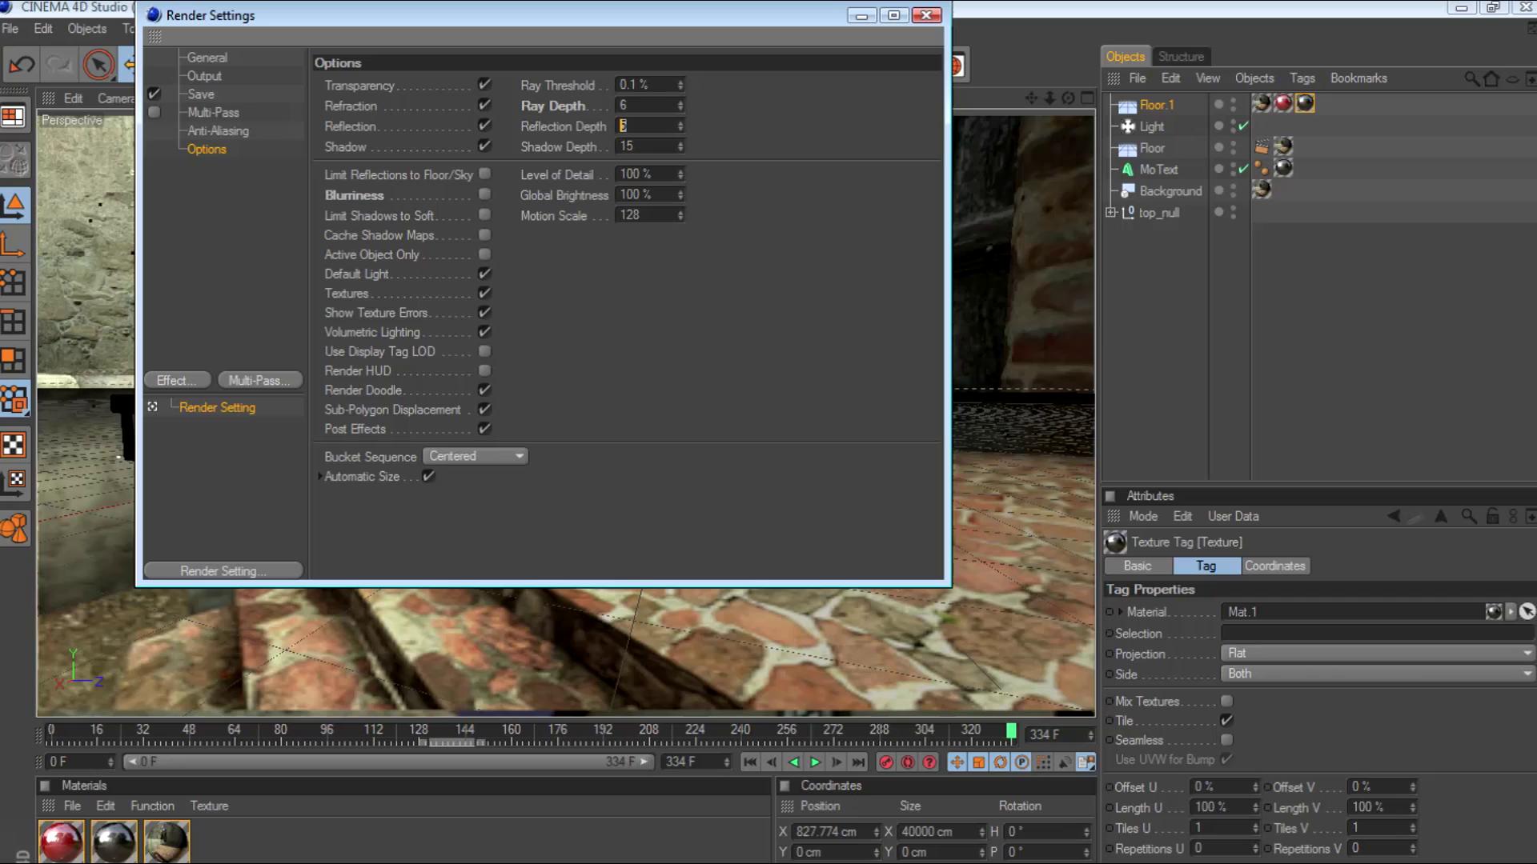
pyautogui.write('3')
pyautogui.press('Tab')
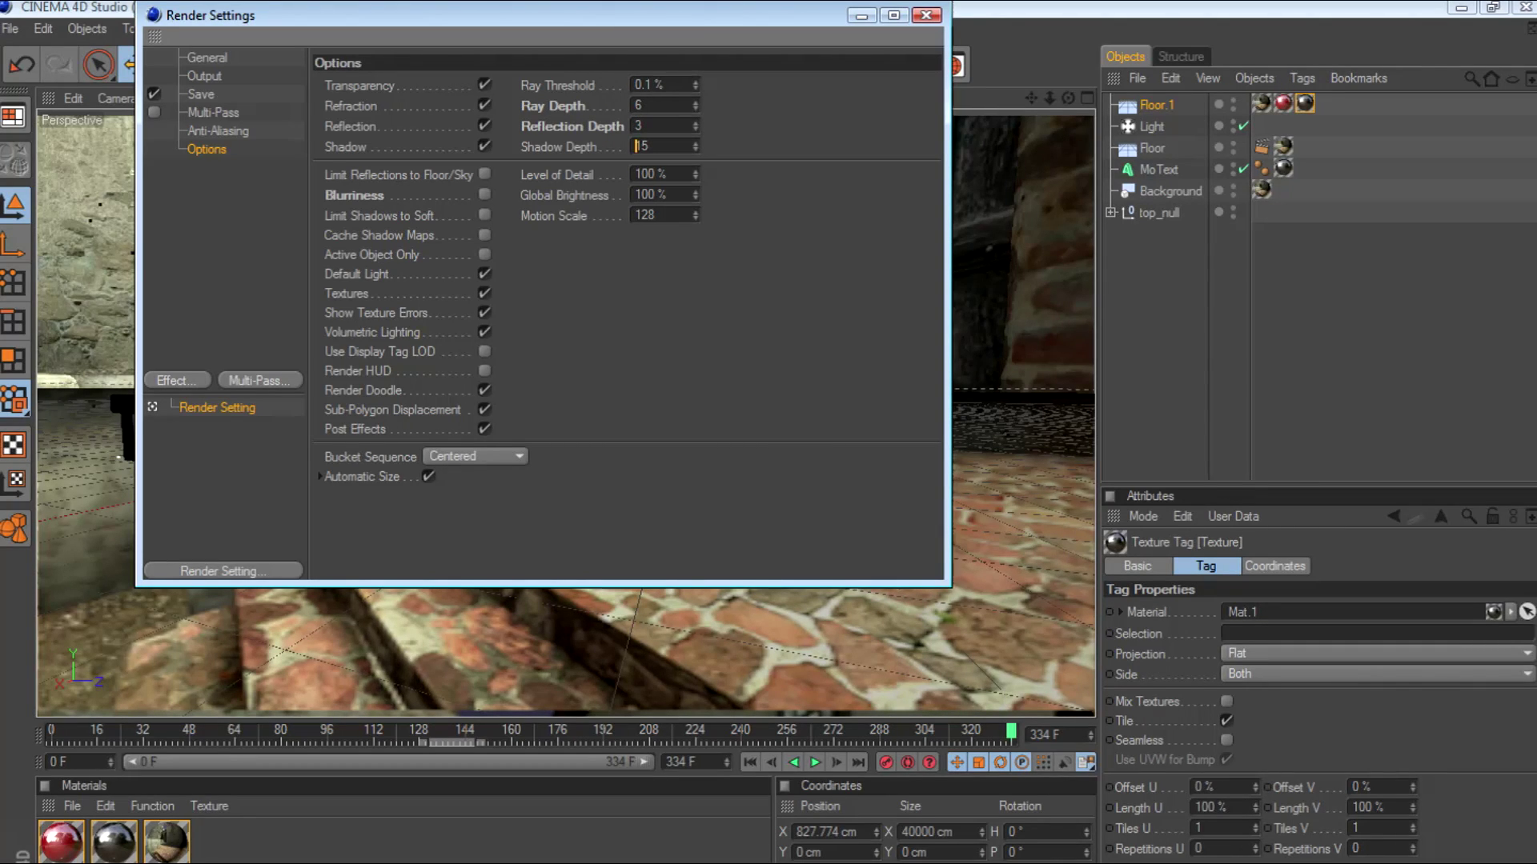
pyautogui.moveTo(650, 146); pyautogui.dragTo(635, 147)
pyautogui.write('6')
pyautogui.press('Return')
# - Set Ray Depth to 15, Reflection Depth to 6 and Shadow Depth to 15, and close the render settings
pyautogui.write('15')
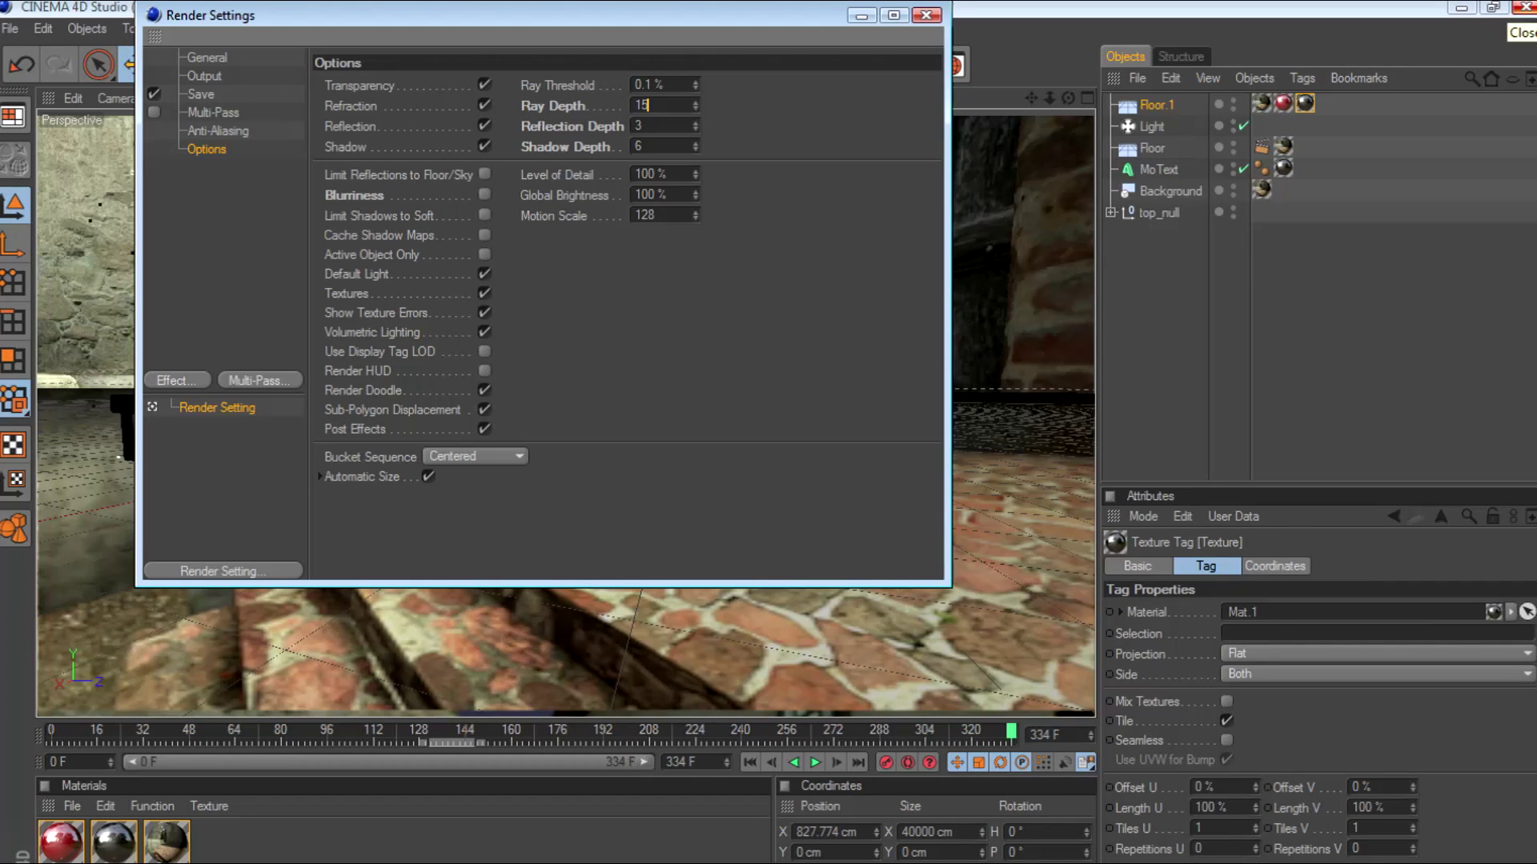
pyautogui.press('Tab')
pyautogui.write('6')
pyautogui.press('Tab')
pyautogui.write('15')
pyautogui.click(926, 15)
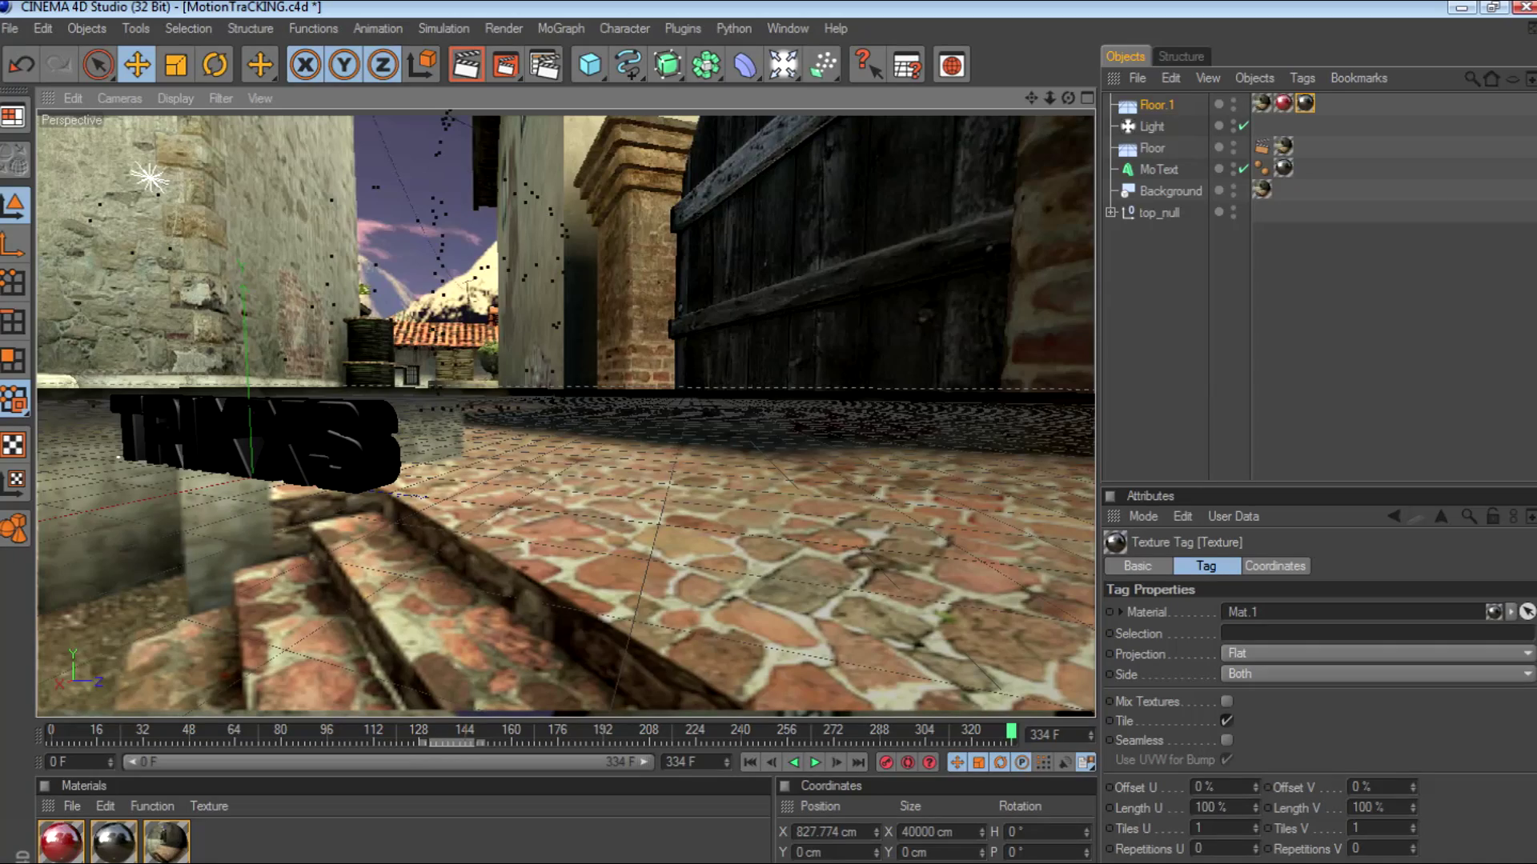
# - Go to frame 160 and start rendering the animation to the Picture Viewer
pyautogui.moveTo(569, 732); pyautogui.dragTo(511, 732)
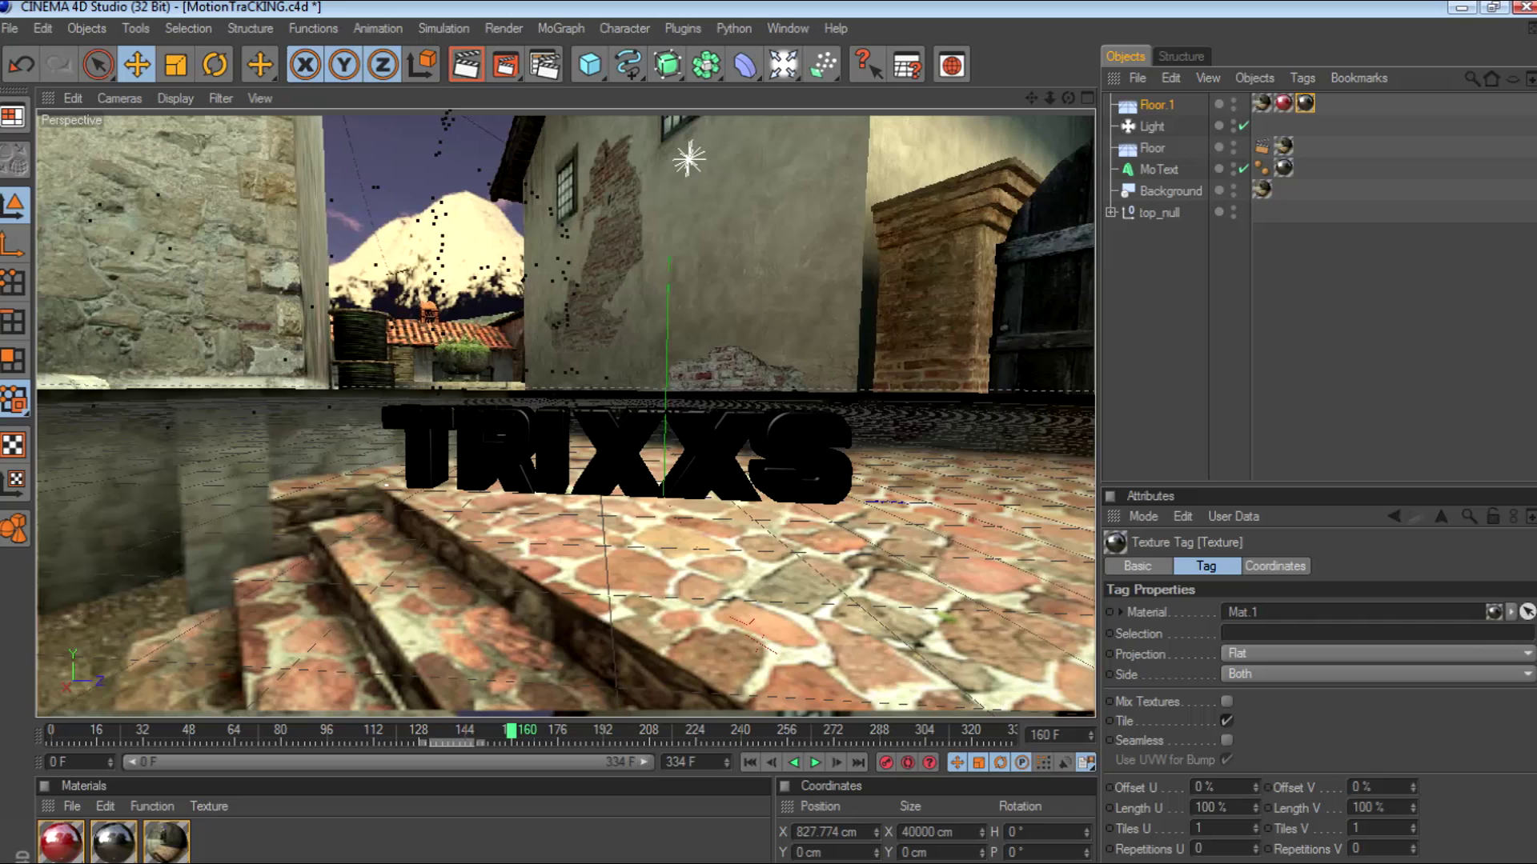
pyautogui.hotkey('shift', 'r')
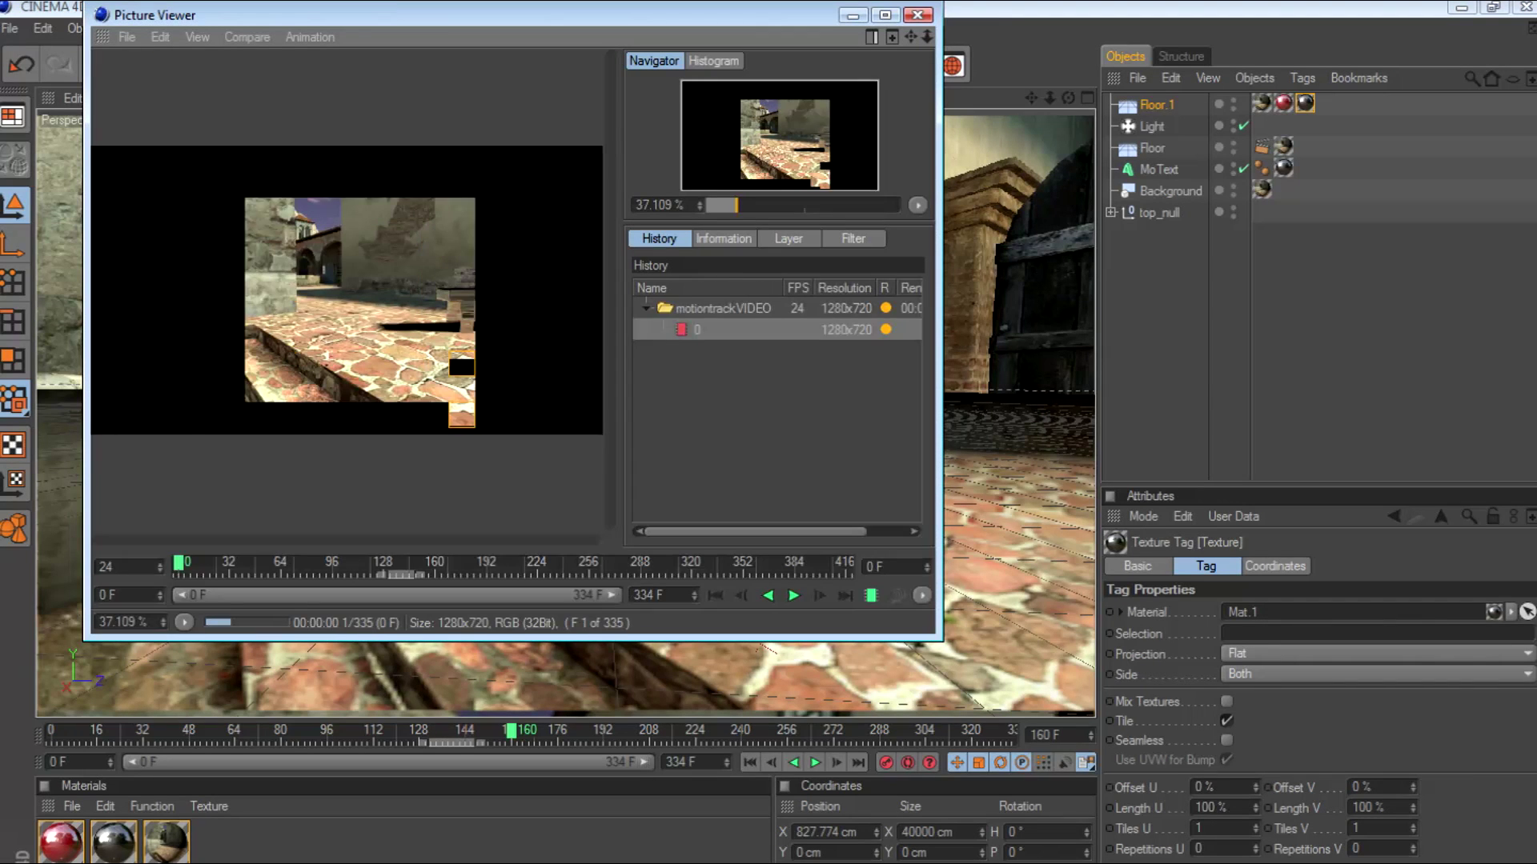